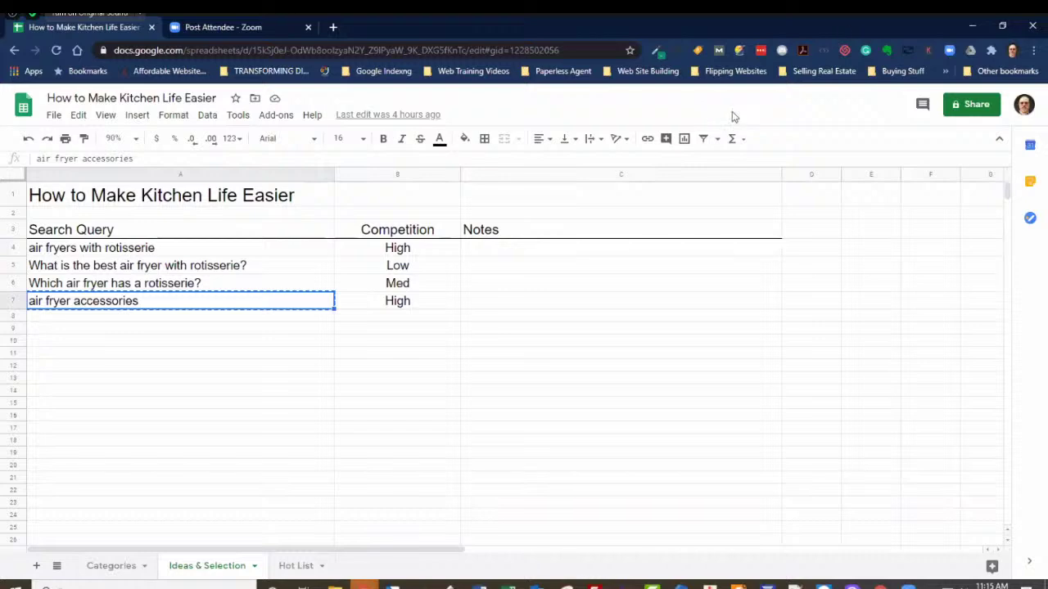
Open a new browser tab and enter "air fryer" as a Google query to bring up autocomplete suggestions
key("super+Down")
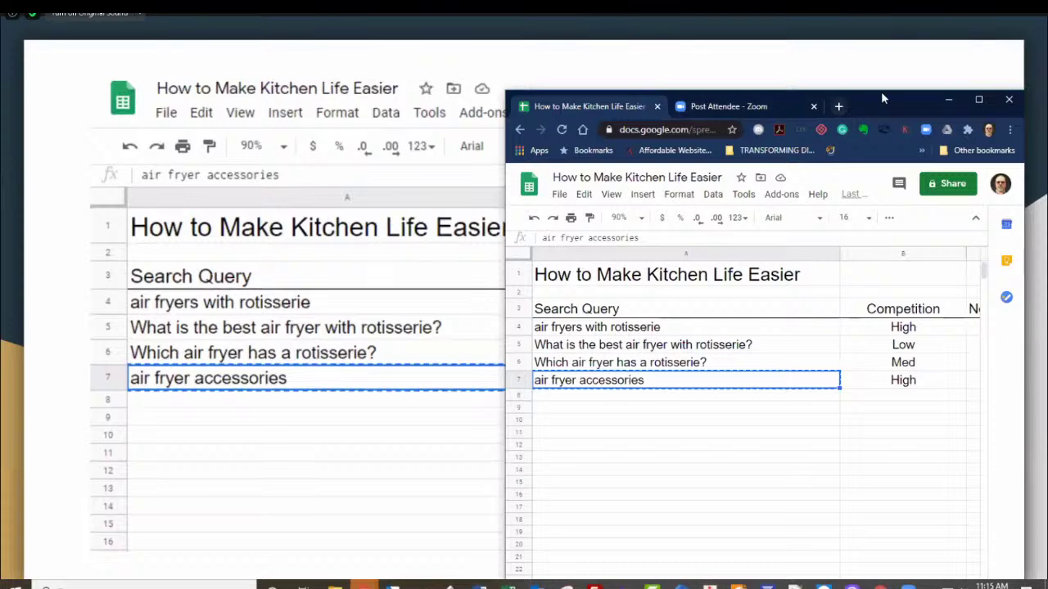
key("ctrl+t")
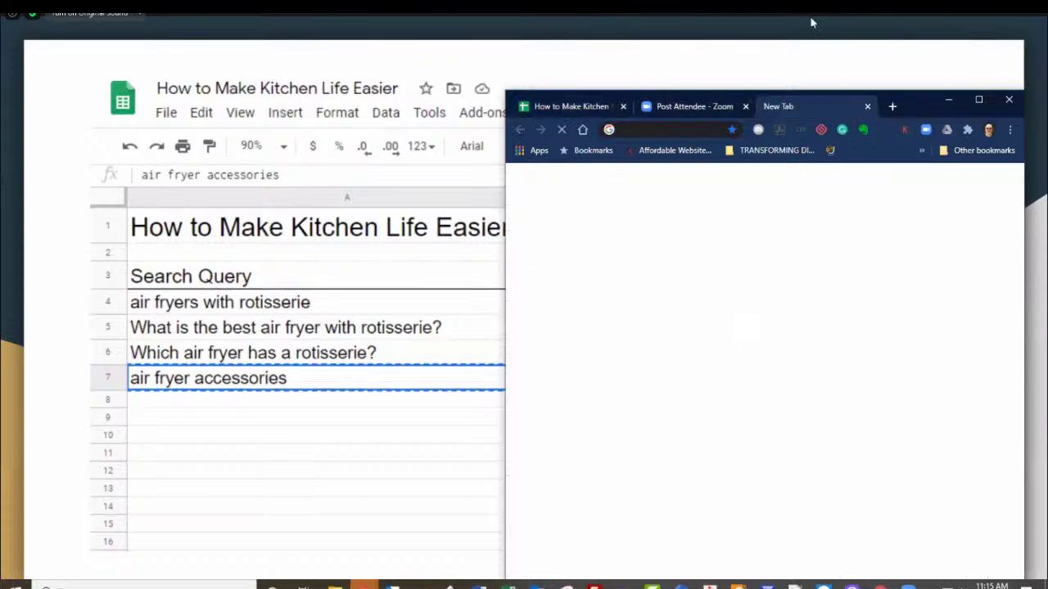
key("super+Up")
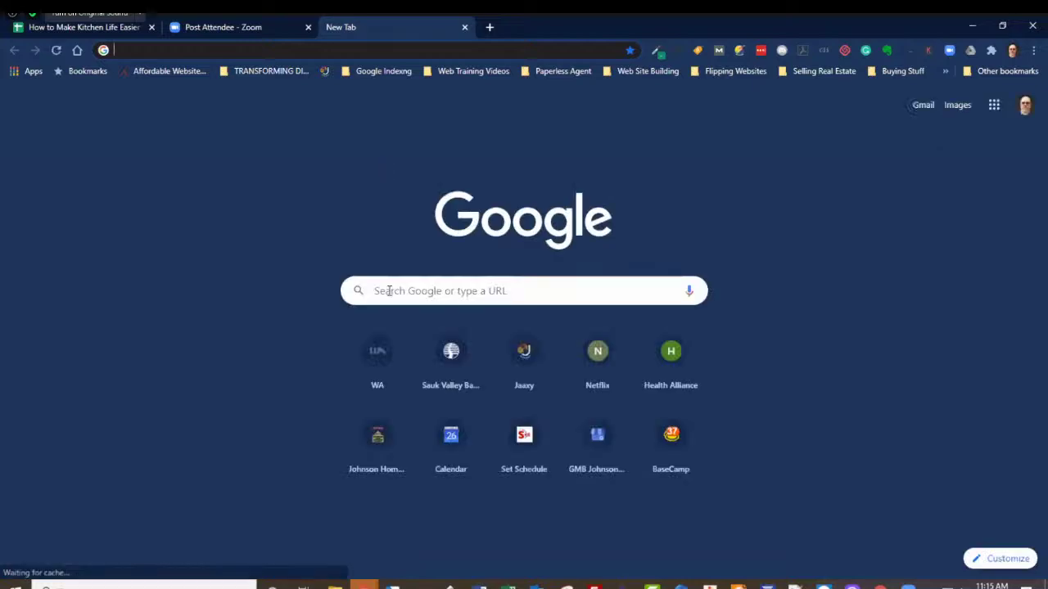
left_click(390, 295)
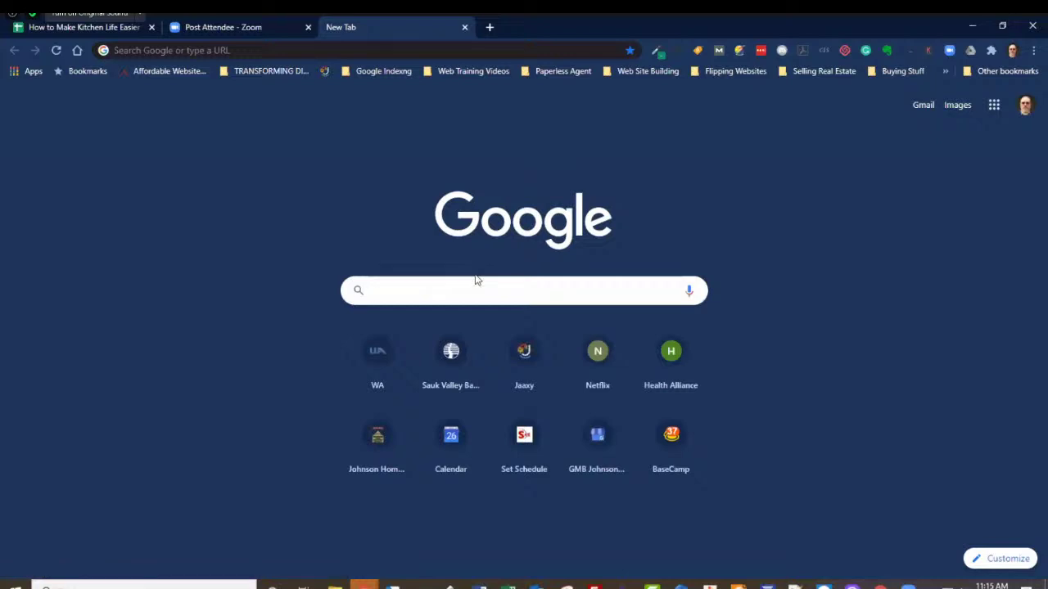
type("air")
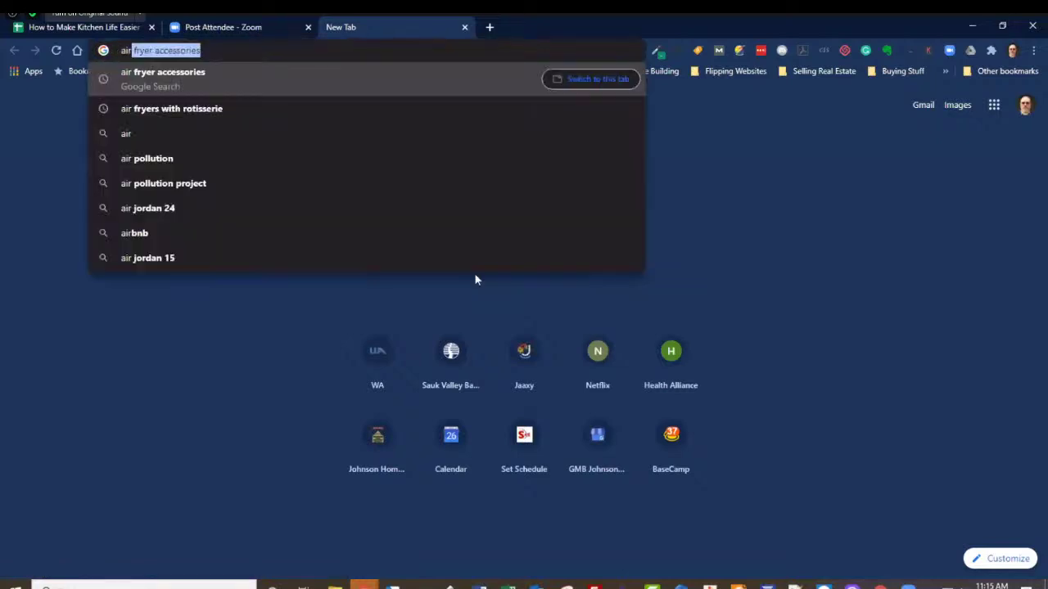
type(" f")
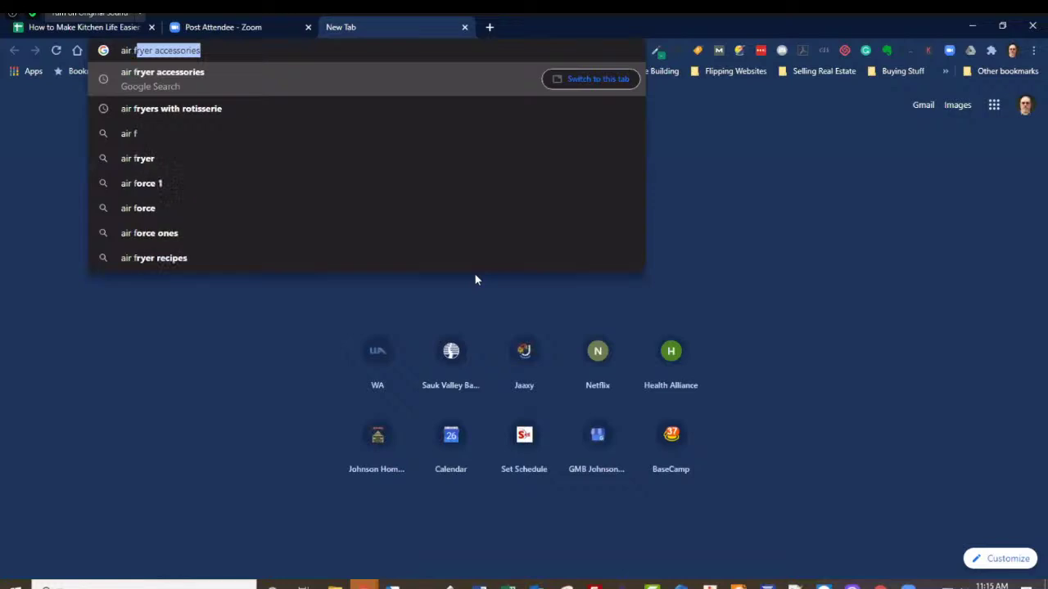
type("rye")
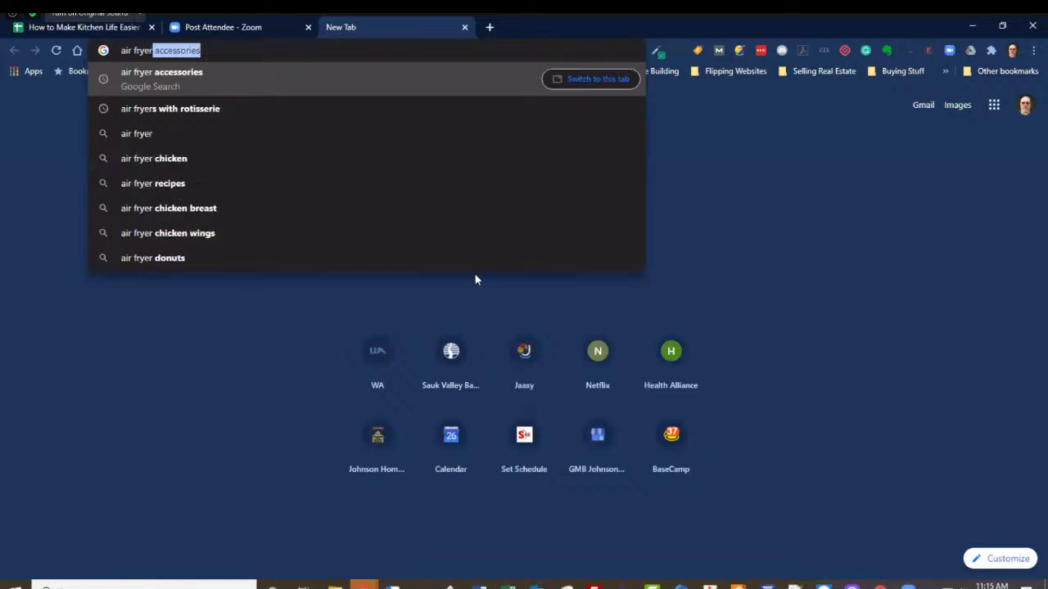
type("r")
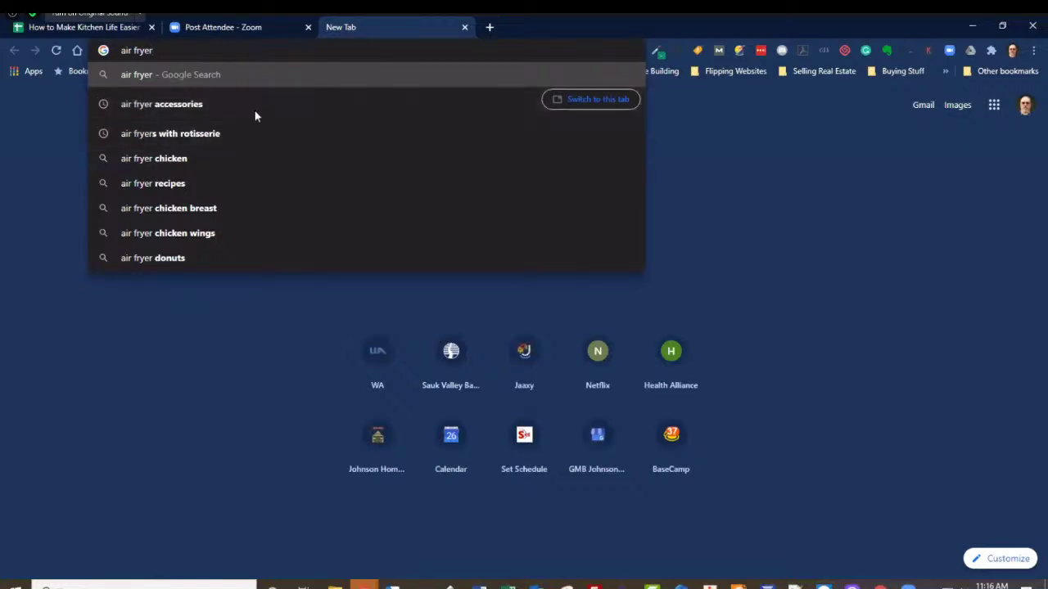
Examine the autocomplete suggestions for "air fryer" followed in turn by the letters a, b, c, f and g
type("a")
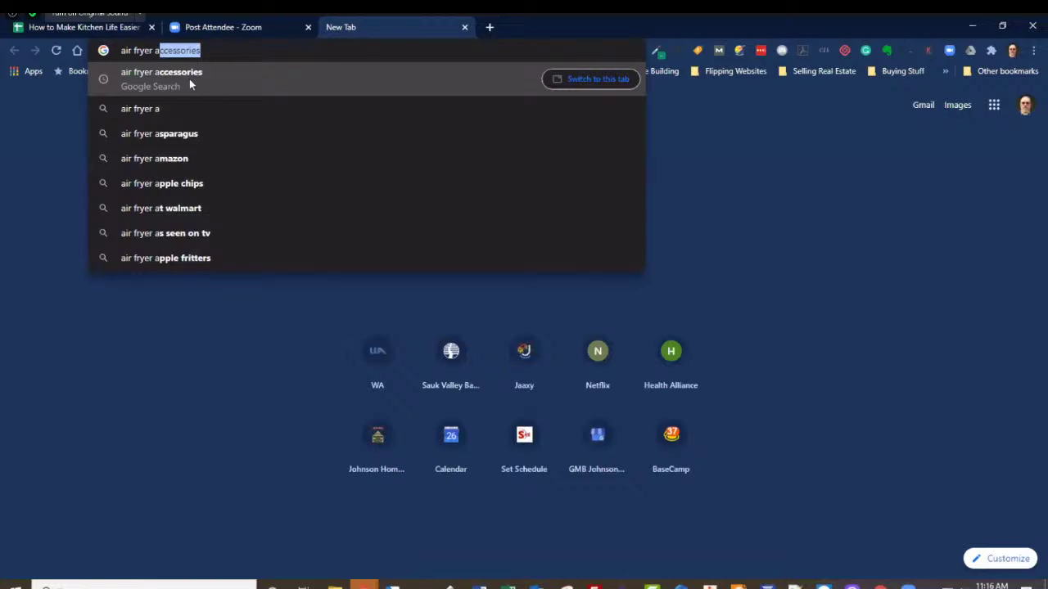
key("BackSpace")
key("BackSpace")
type("b")
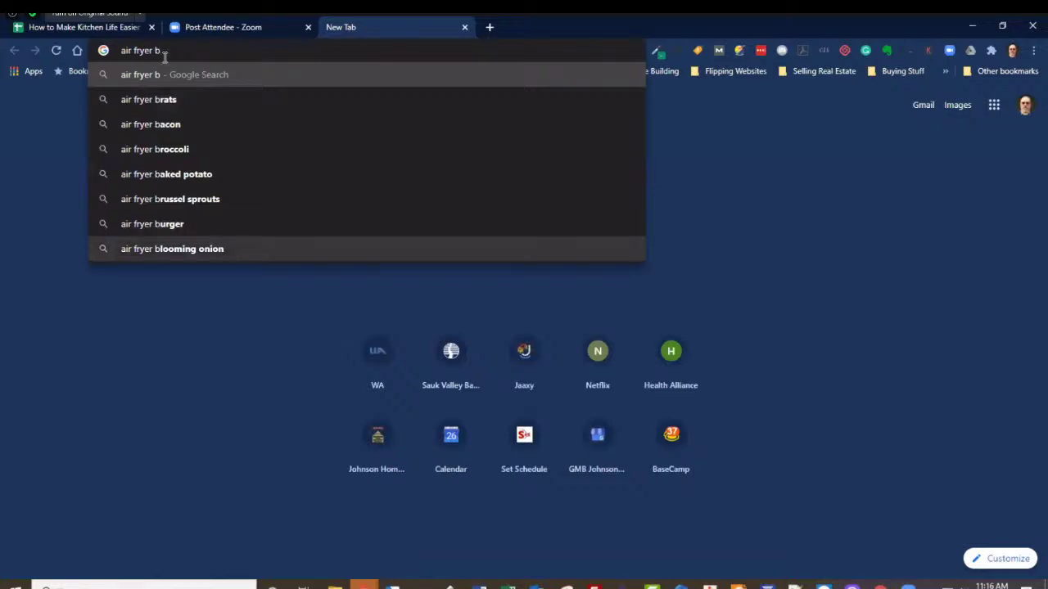
key("BackSpace")
type("c")
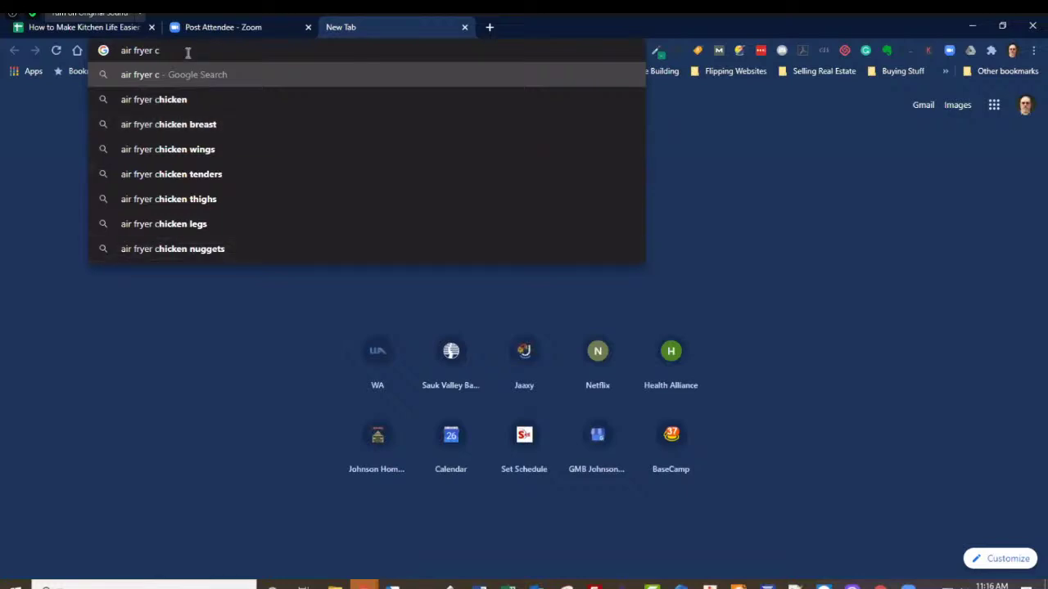
key("BackSpace")
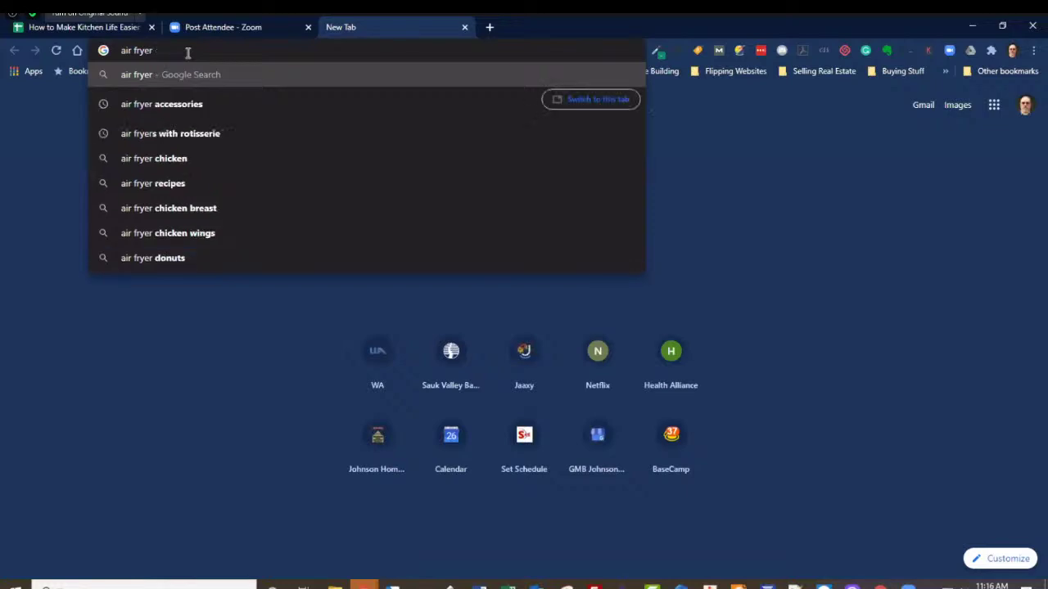
type("f")
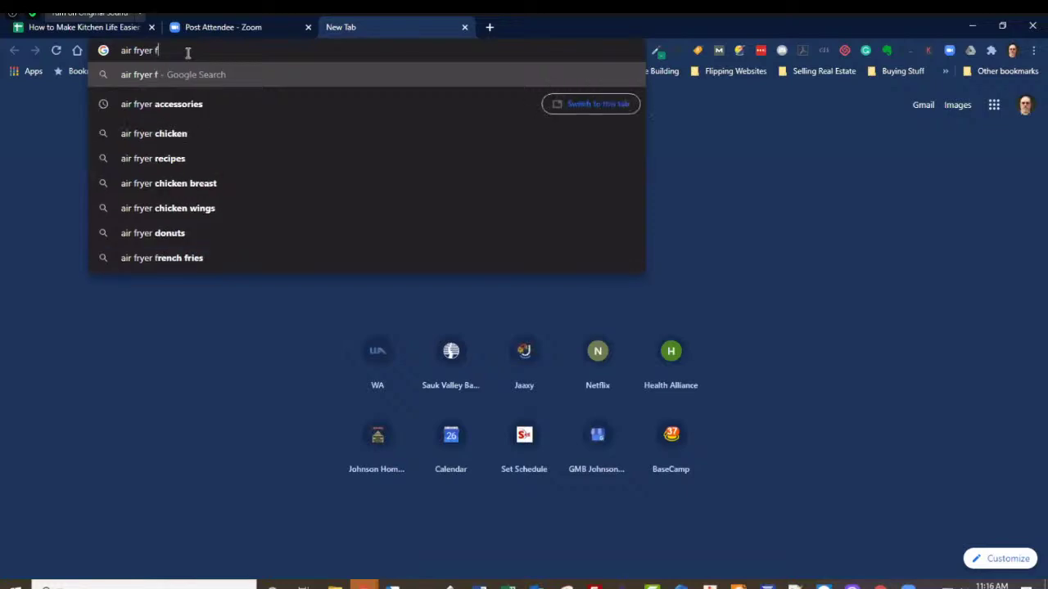
key("BackSpace")
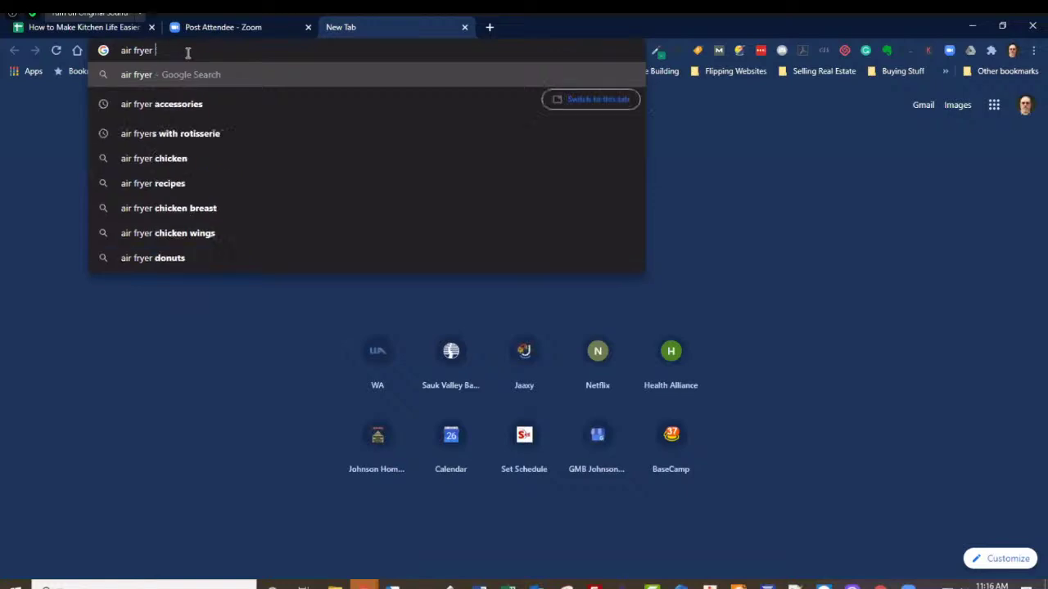
type("gh")
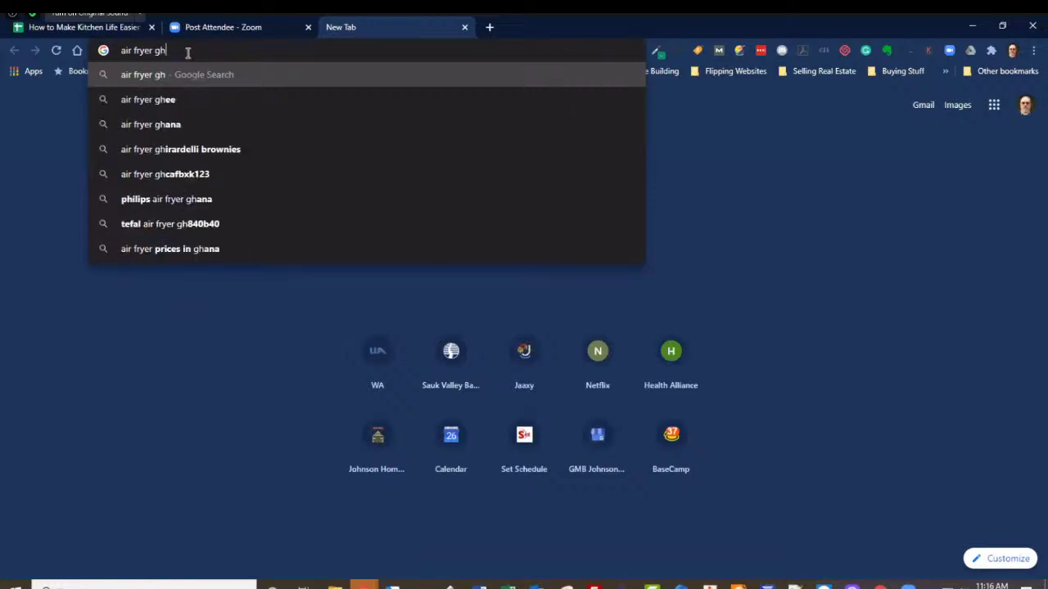
key("BackSpace")
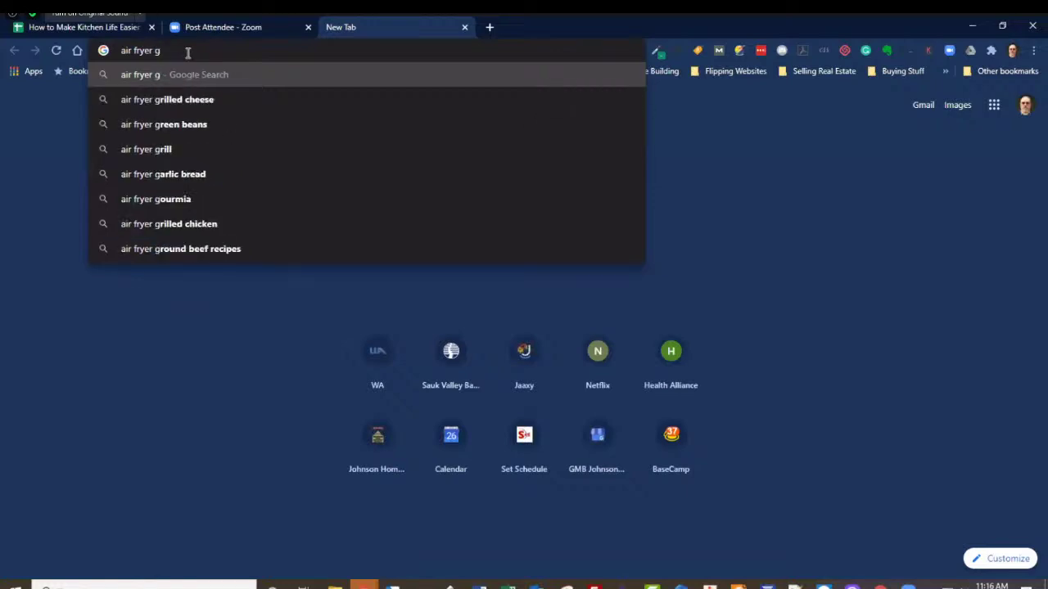
key("BackSpace")
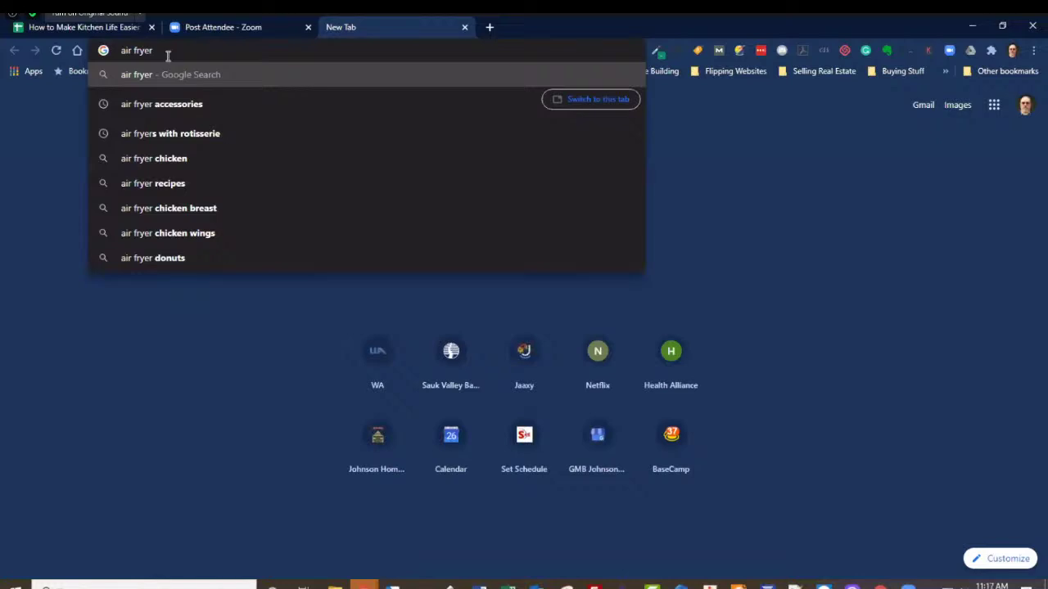
Put "are" in front of "air fryer" and run the suggested search "are air fryer healthy"
type("a")
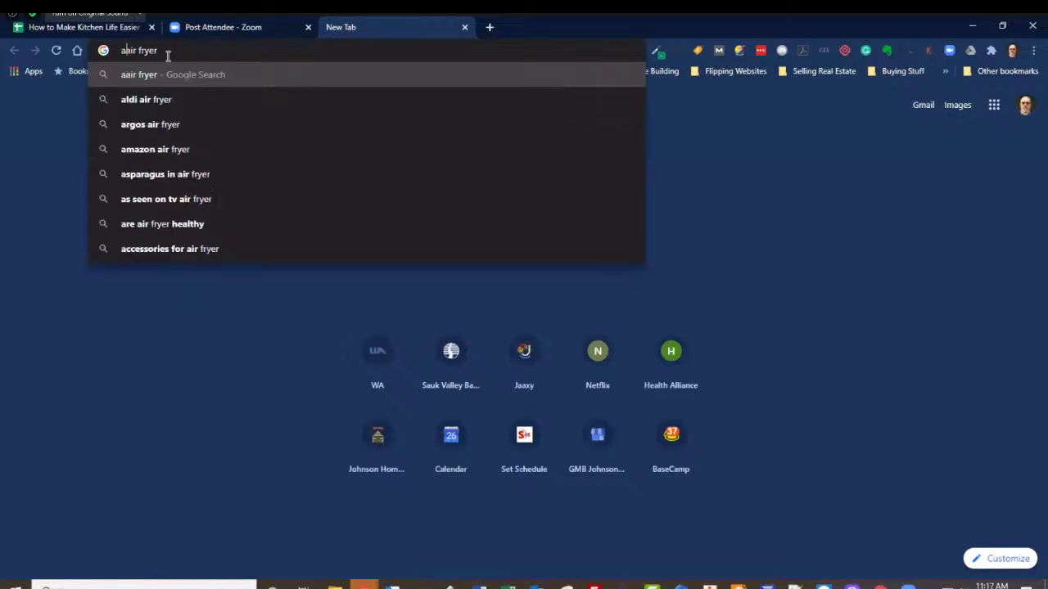
type("re")
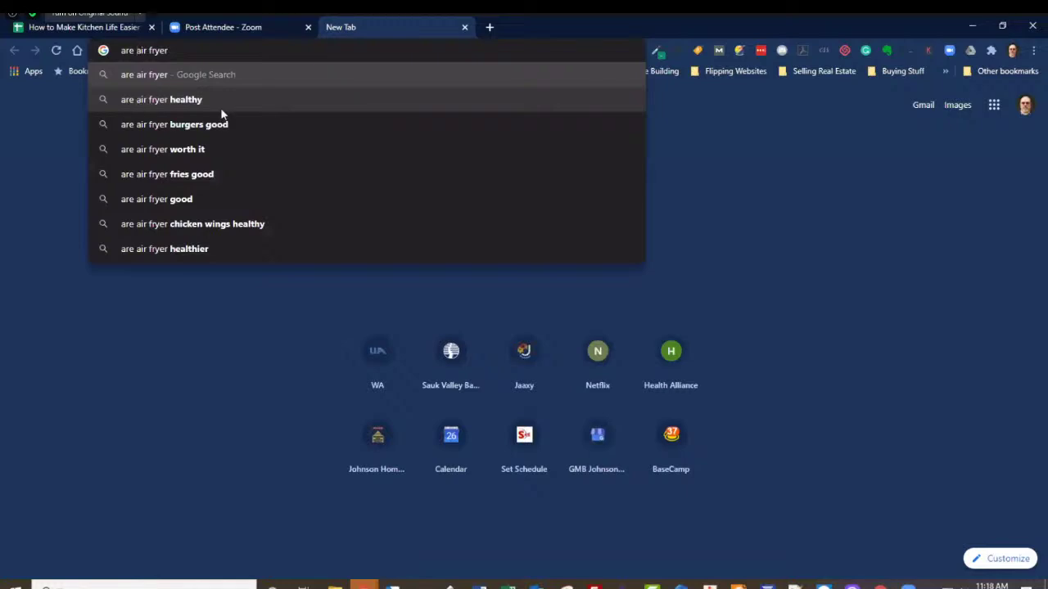
left_click(168, 99)
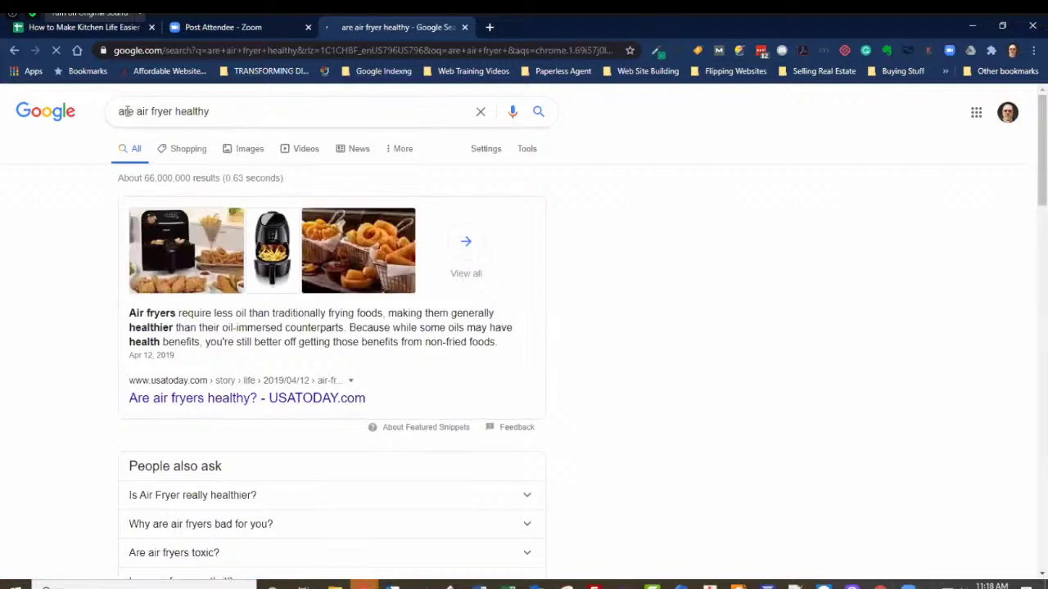
Copy the full query "are air fryer healthy" from the Google search box
left_click_drag(124, 111, 229, 129)
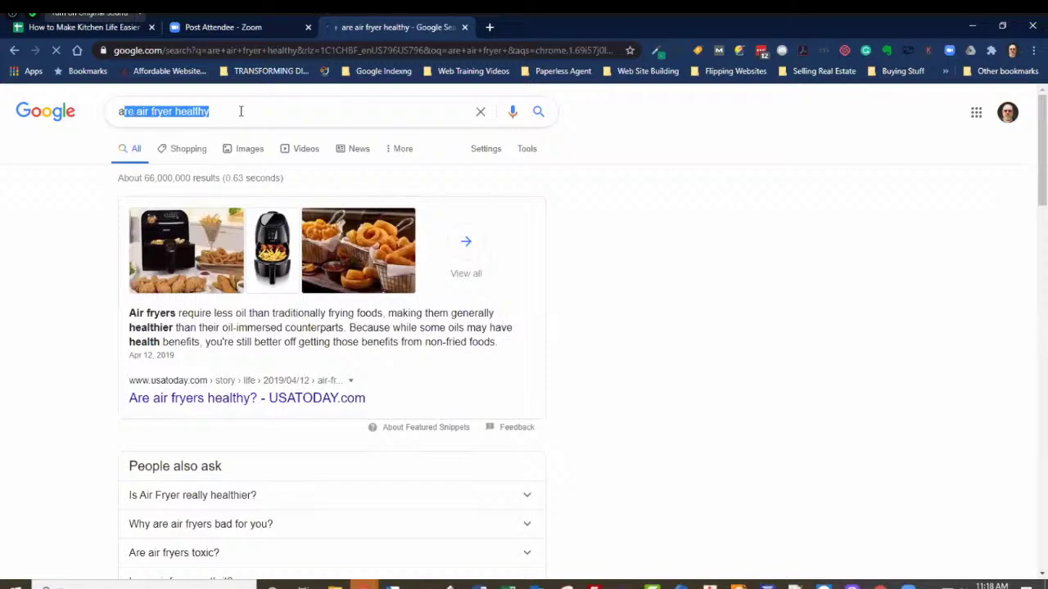
key("ctrl+a")
left_click(225, 113)
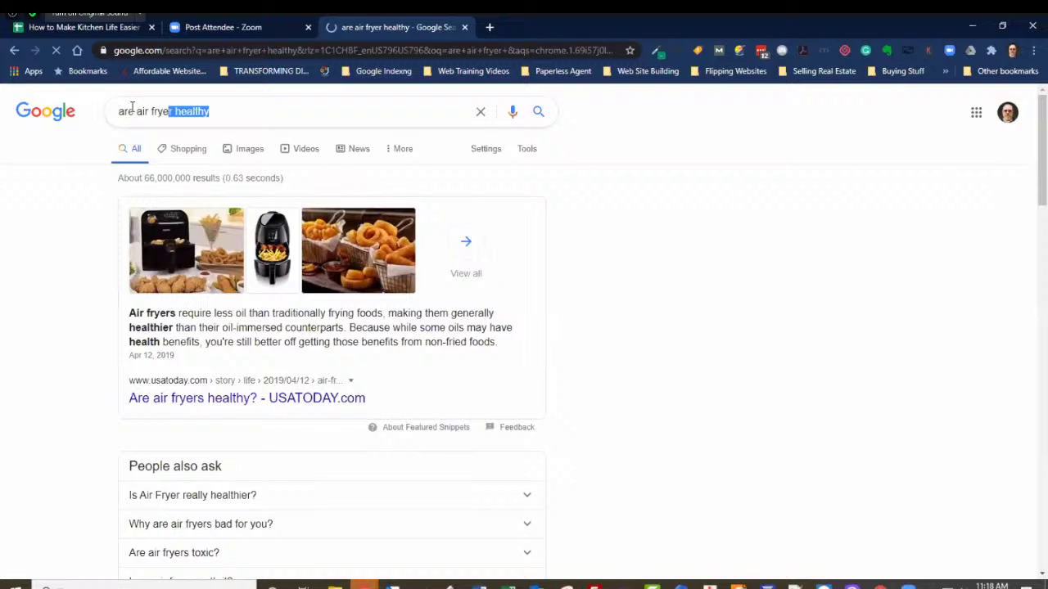
left_click_drag(131, 108, 150, 127)
right_click(132, 108)
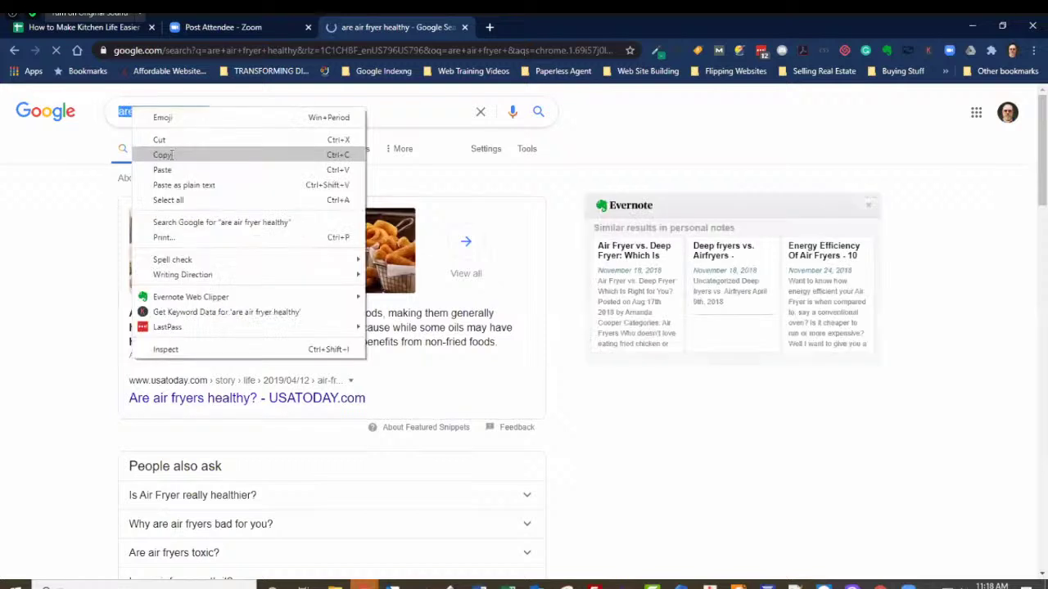
left_click(171, 155)
Paste the copied query into cell A8 under Search Query in the How to Make Kitchen Life Easier spreadsheet
left_click(84, 27)
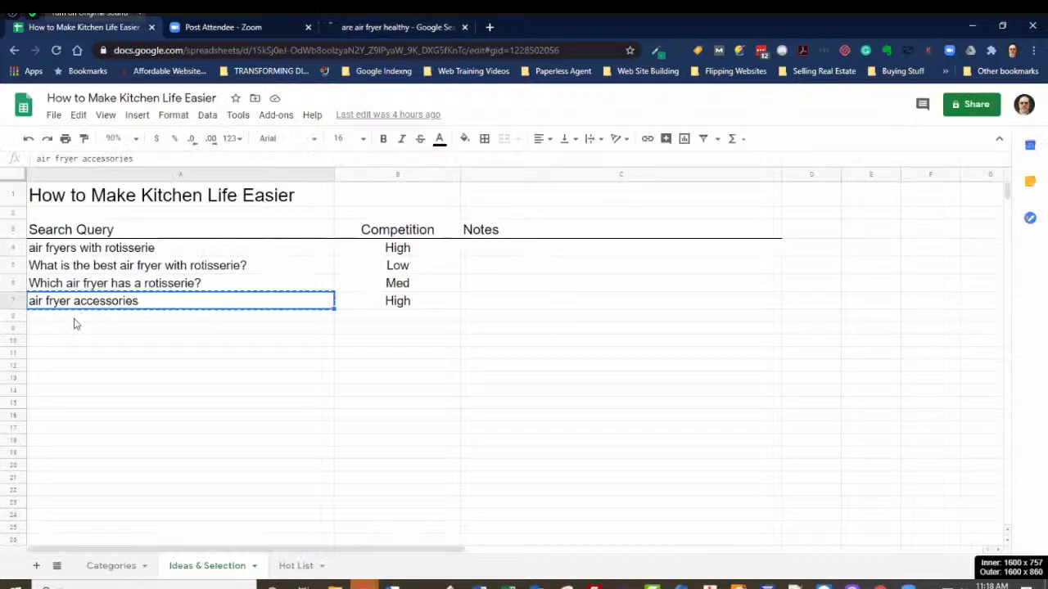
left_click(73, 323)
right_click(97, 285)
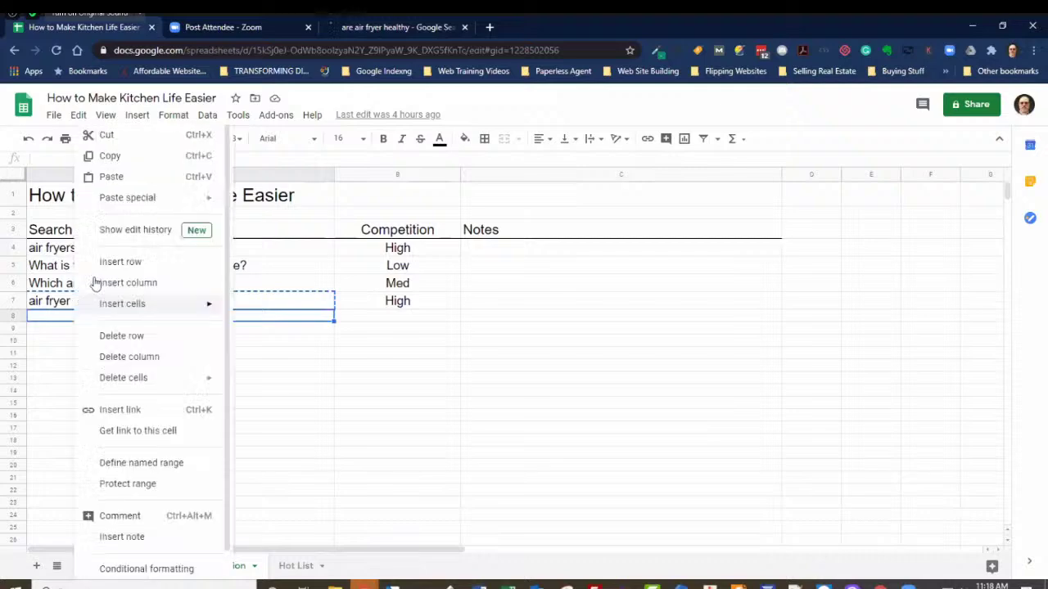
left_click(47, 318)
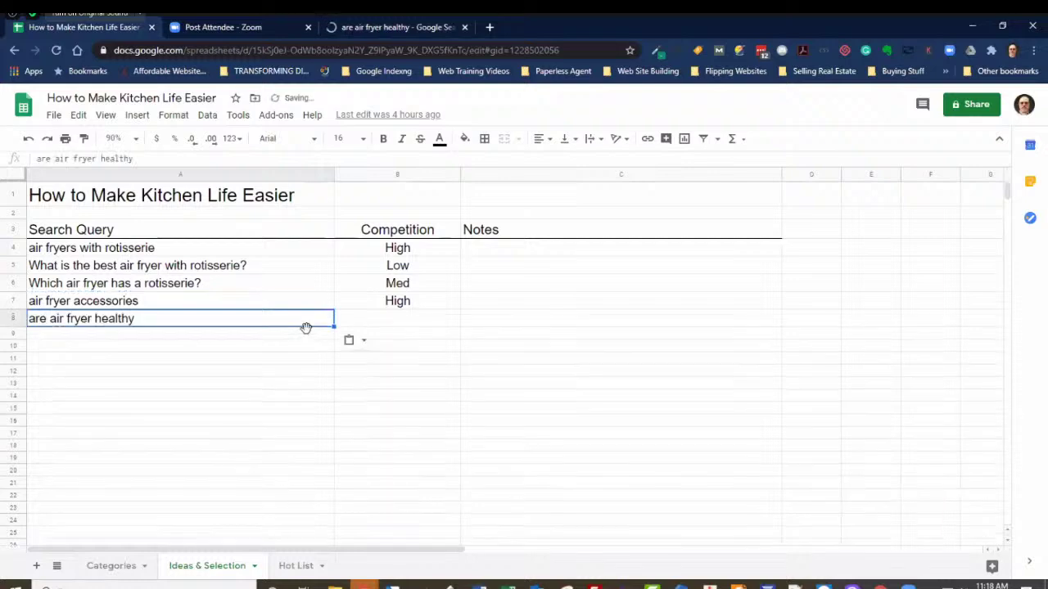
key("ctrl+v")
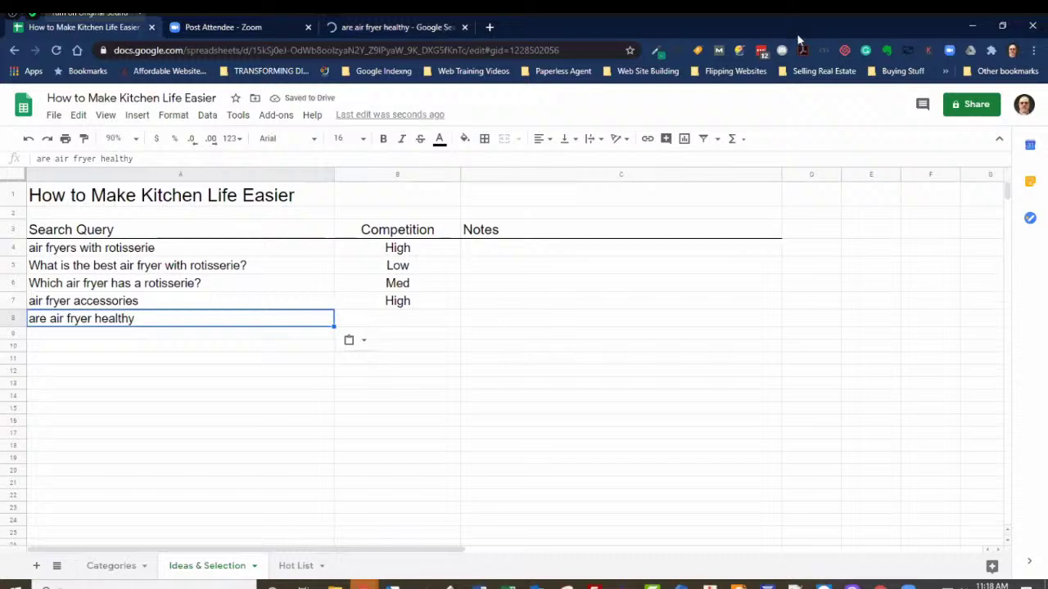
Examine the Google results for "are air fryer healthy" to judge how strong the competing sites and matching titles are
key("super+Right")
key("ctrl+3")
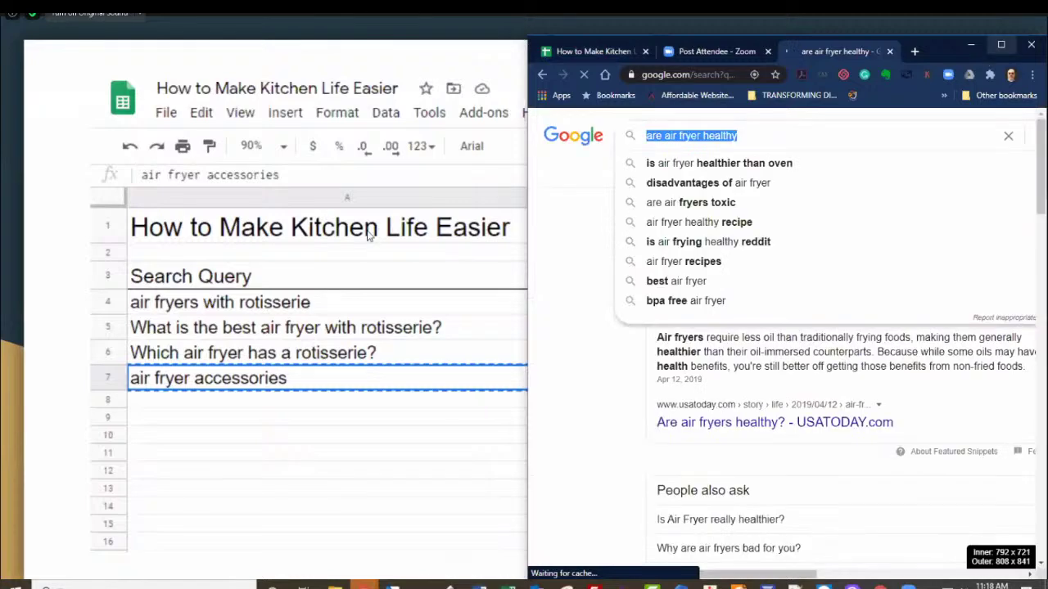
left_click(1001, 45)
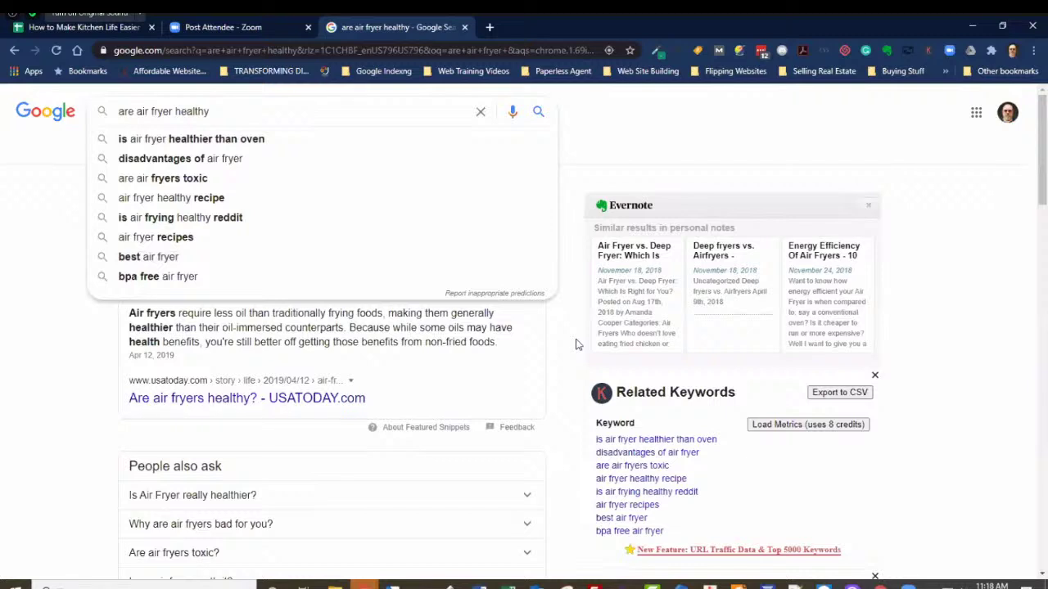
left_click(405, 308)
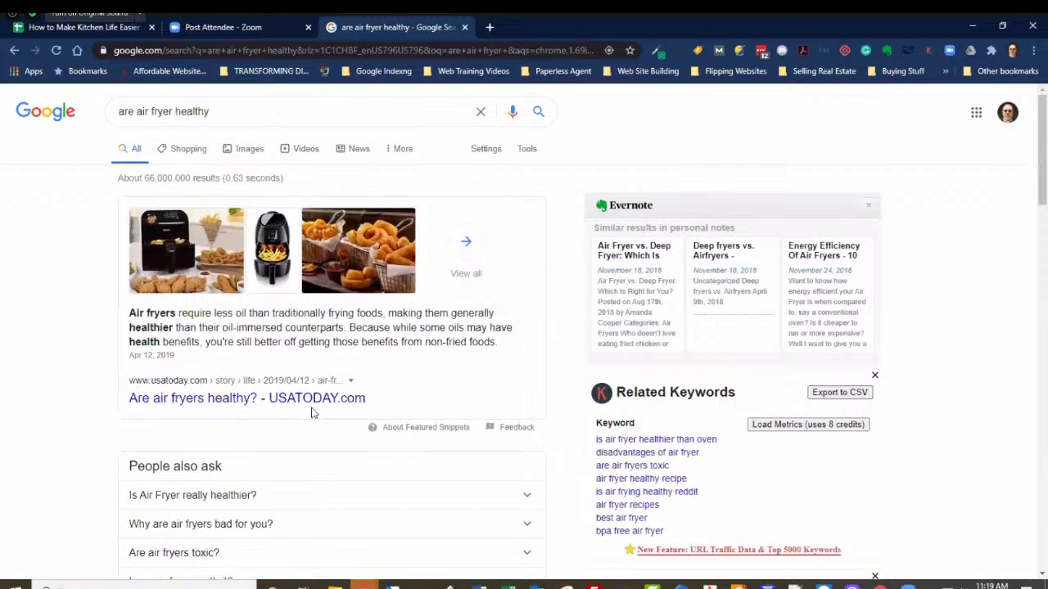
scroll(307, 413, "down", 1)
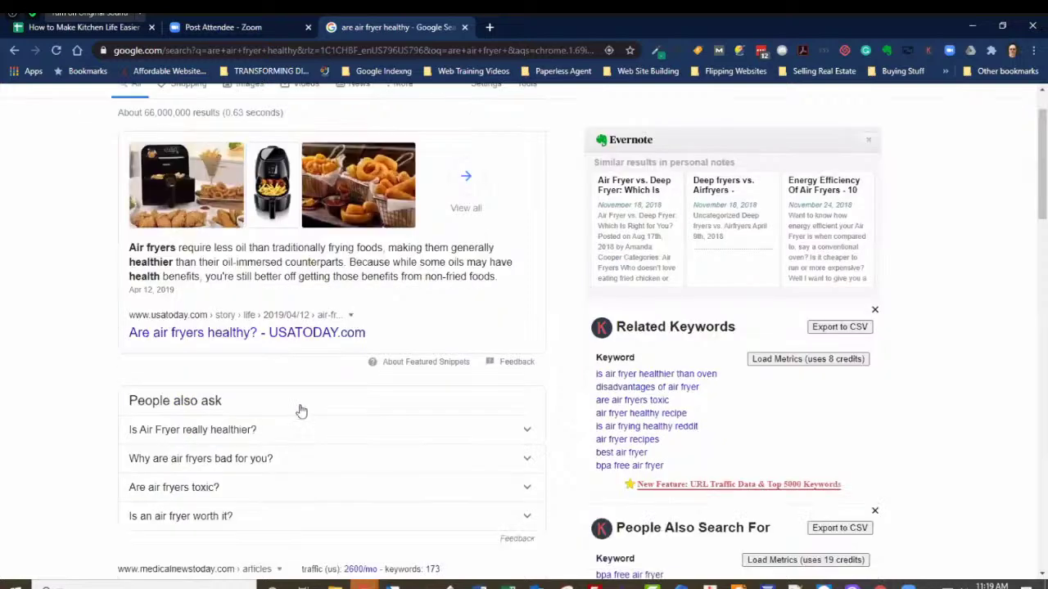
scroll(300, 410, "down", 1)
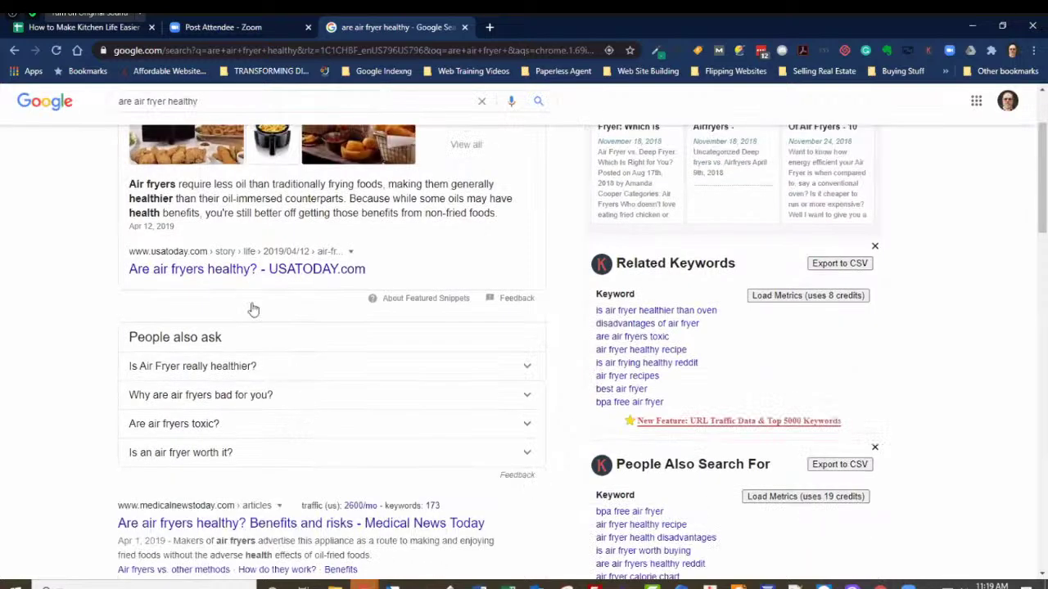
scroll(168, 267, "down", 3)
scroll(172, 267, "down", 1)
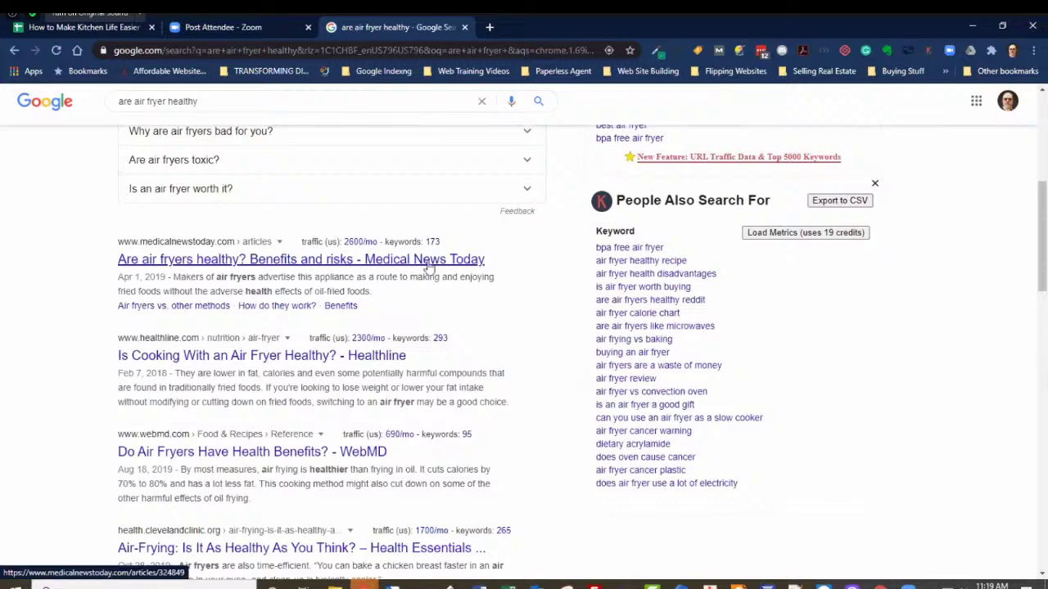
scroll(271, 319, "down", 1)
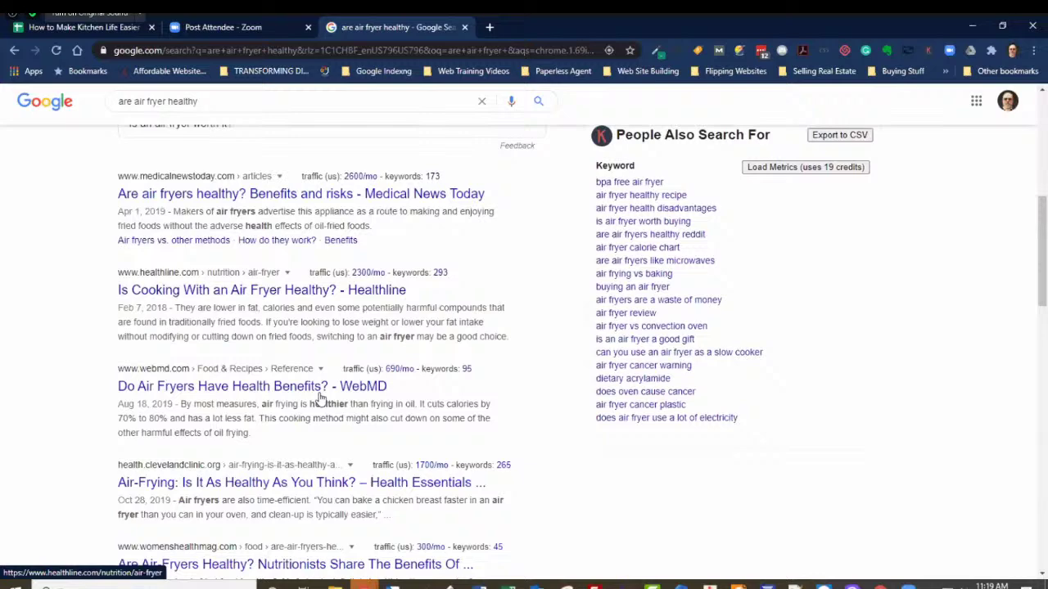
scroll(400, 360, "down", 3)
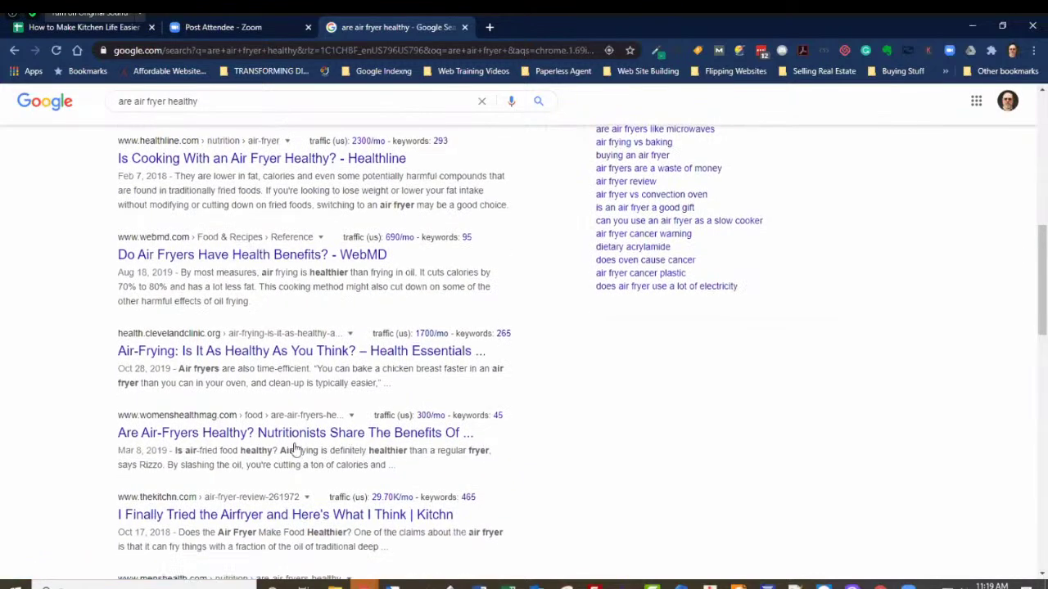
scroll(288, 454, "down", 1)
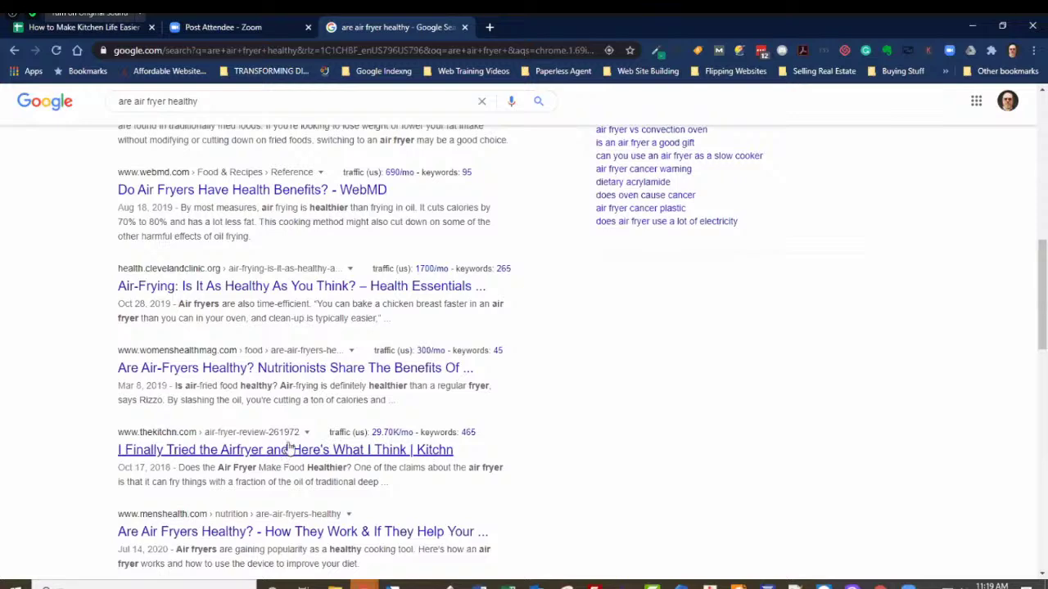
scroll(288, 449, "up", 5)
scroll(292, 434, "up", 5)
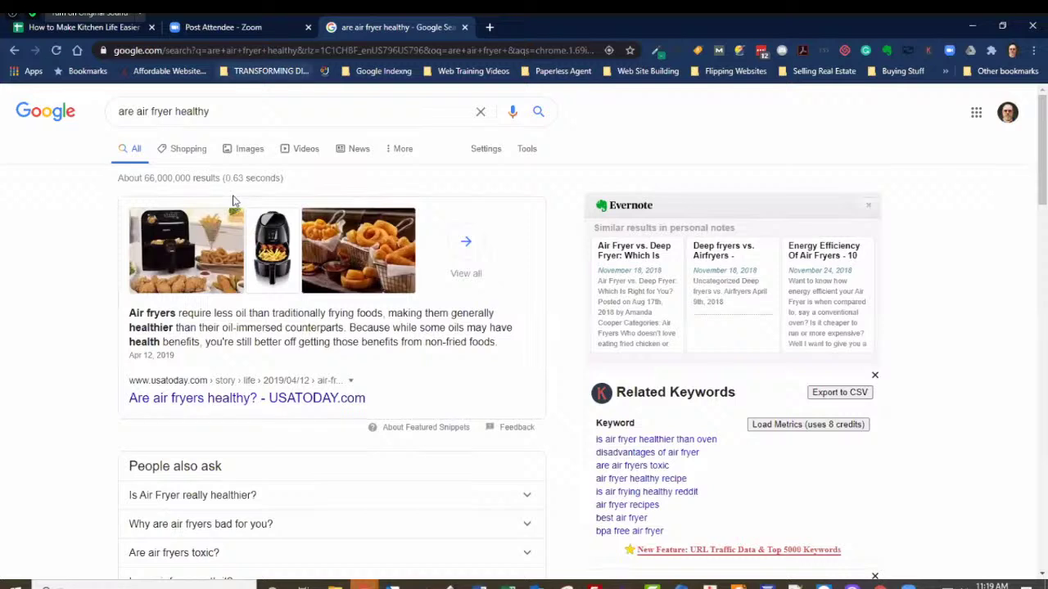
Fill the Competition rating High from cell B7 down to B8 for "are air fryer healthy" in the spreadsheet
key("ctrl+1")
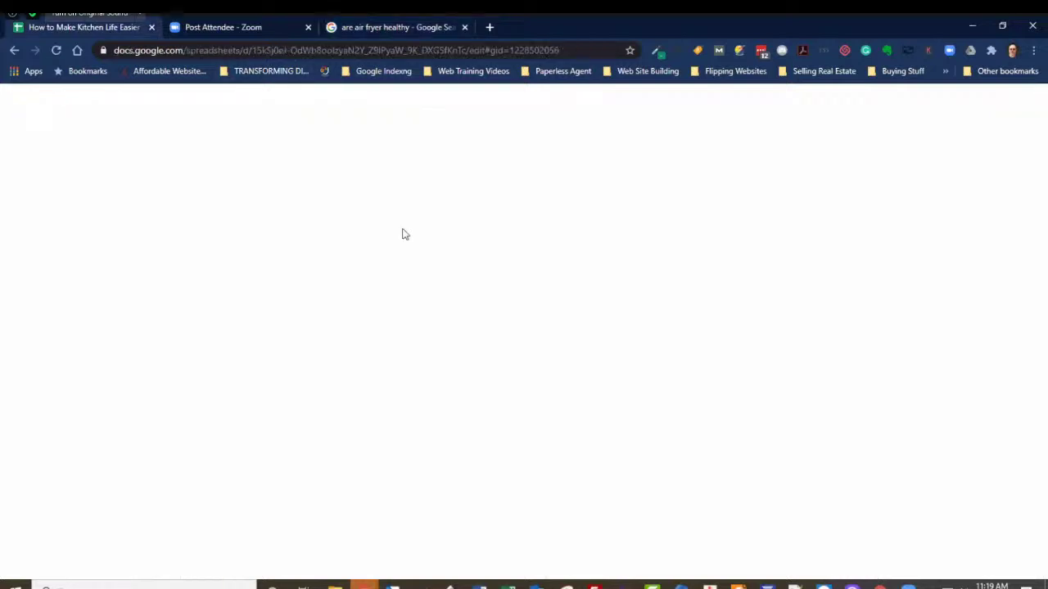
left_click(409, 302)
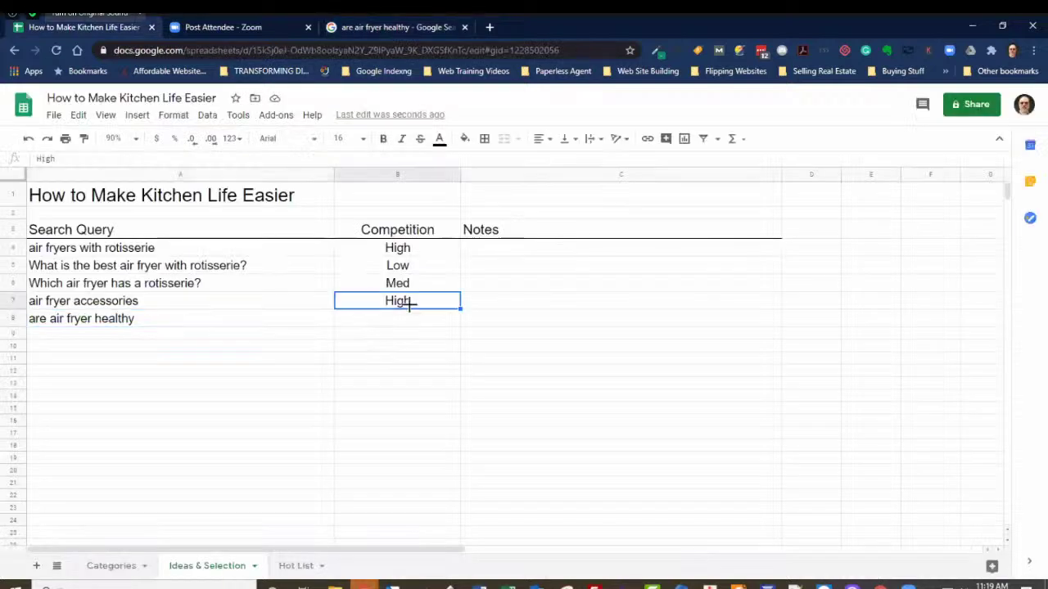
left_click_drag(459, 310, 486, 331)
Review the autocomplete suggestions, People also ask questions and related keywords for "are air fryer healthy" on Google
key("super+Down")
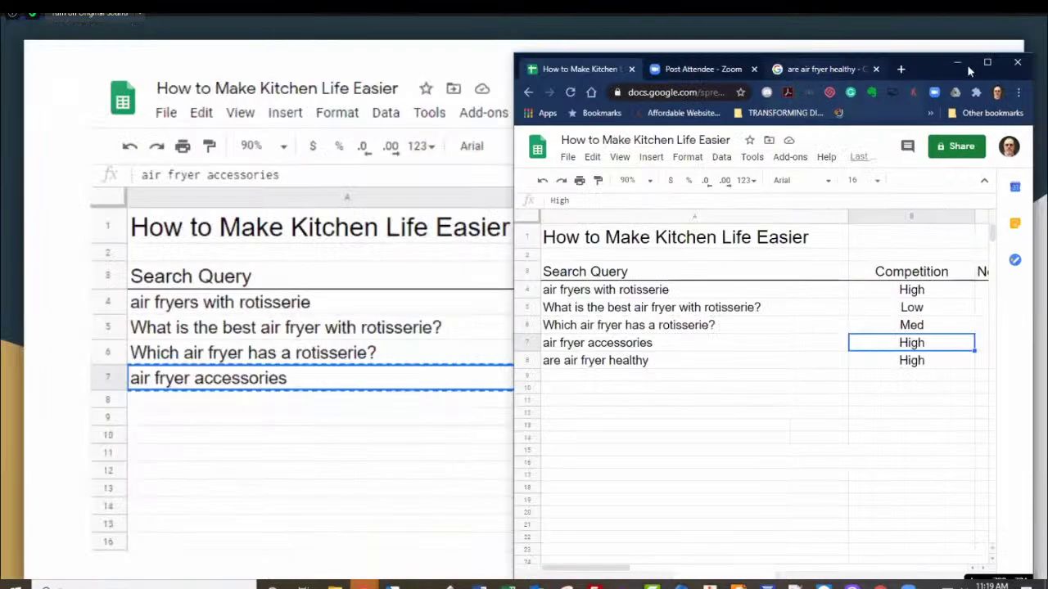
left_click(823, 69)
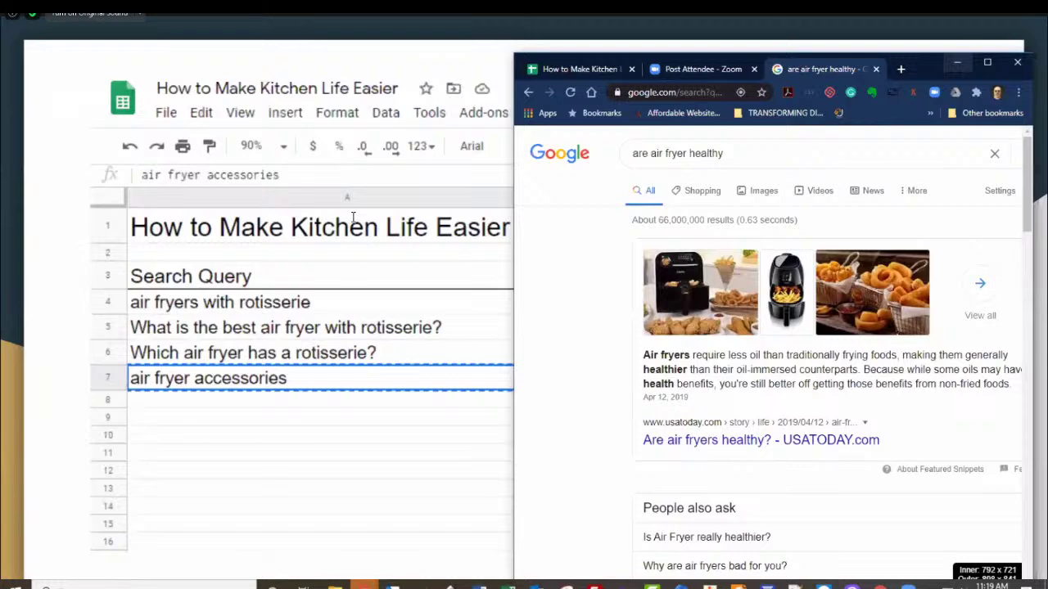
key("super+Up")
left_click(288, 116)
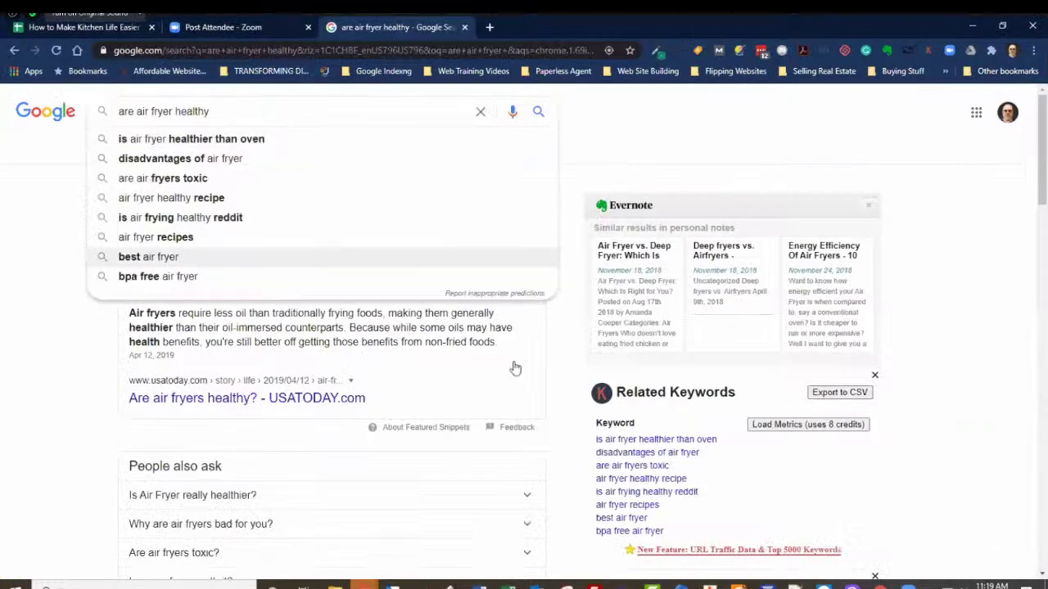
scroll(508, 371, "down", 2)
scroll(239, 379, "down", 1)
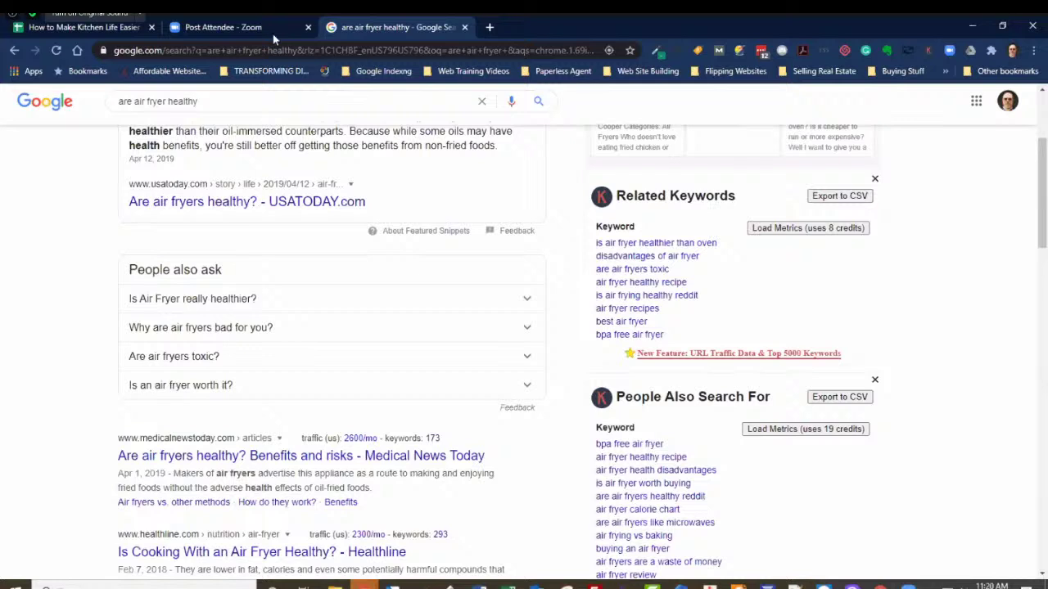
Enter the query "are air fryer worth it" in cell A9 under Search Query in the spreadsheet
left_click(82, 30)
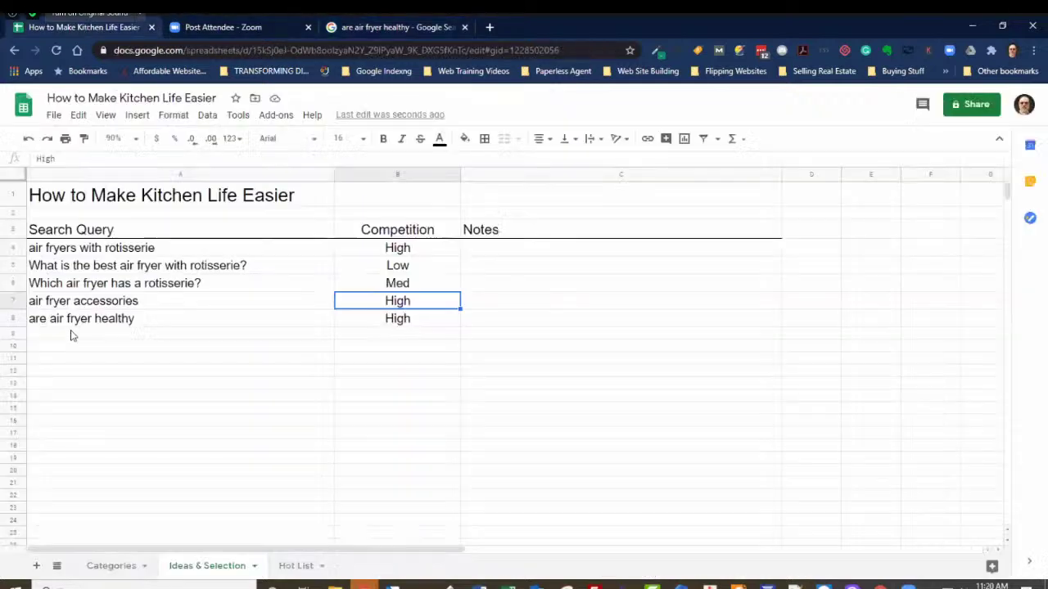
left_click(71, 334)
type("ar")
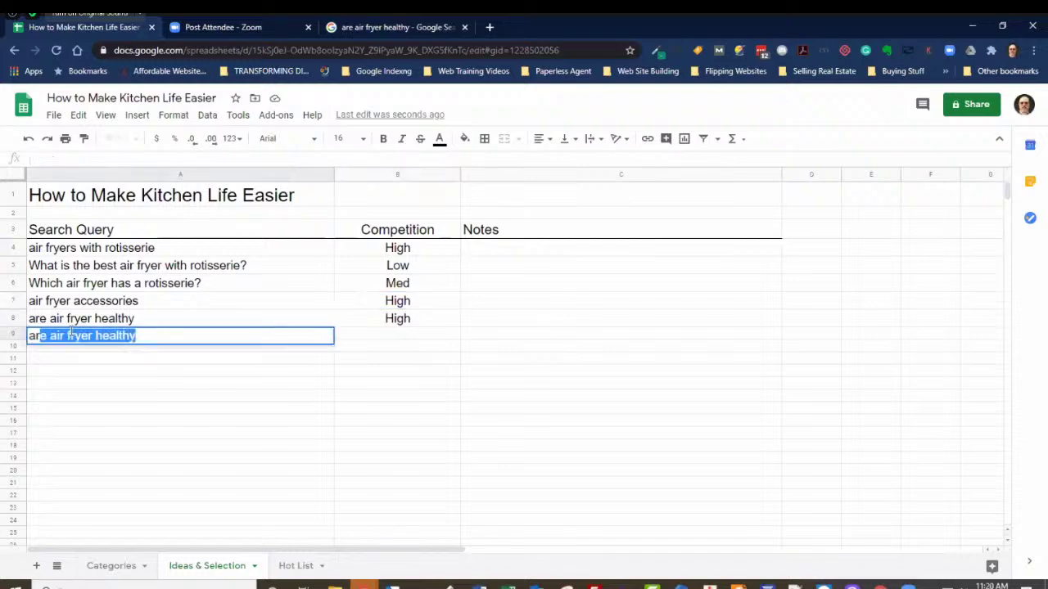
type("e ")
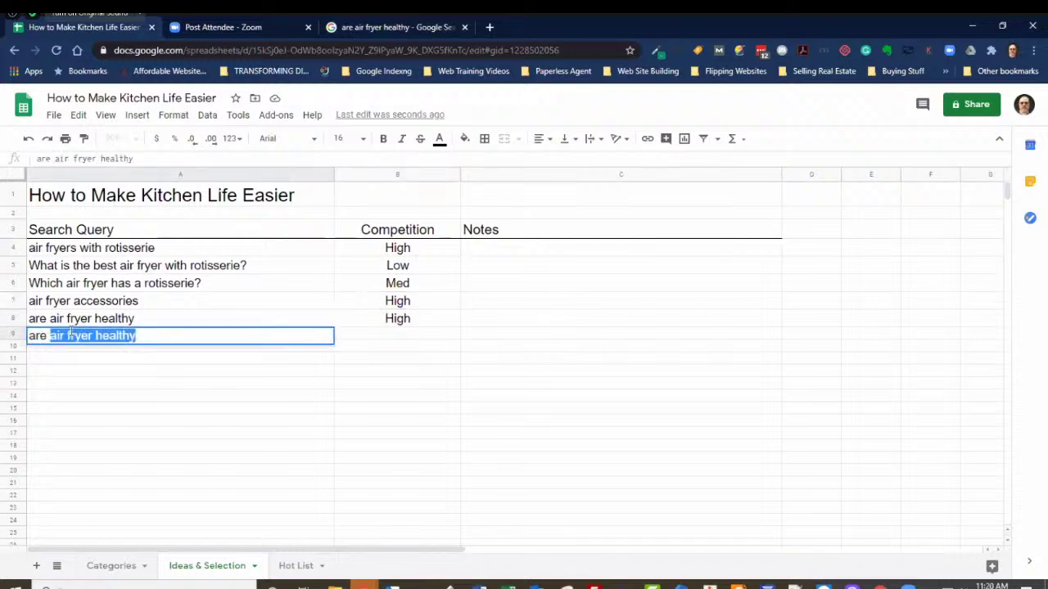
type("air fryer he")
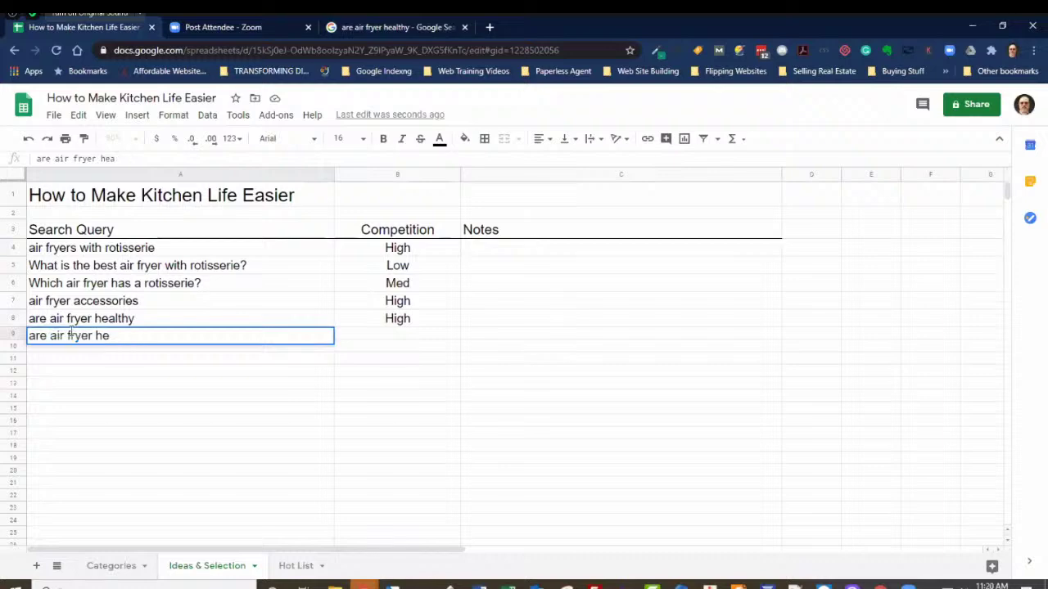
key("BackSpace")
key("BackSpace")
key("BackSpace")
type("wother")
key("BackSpace")
key("BackSpace")
double_click(741, 27)
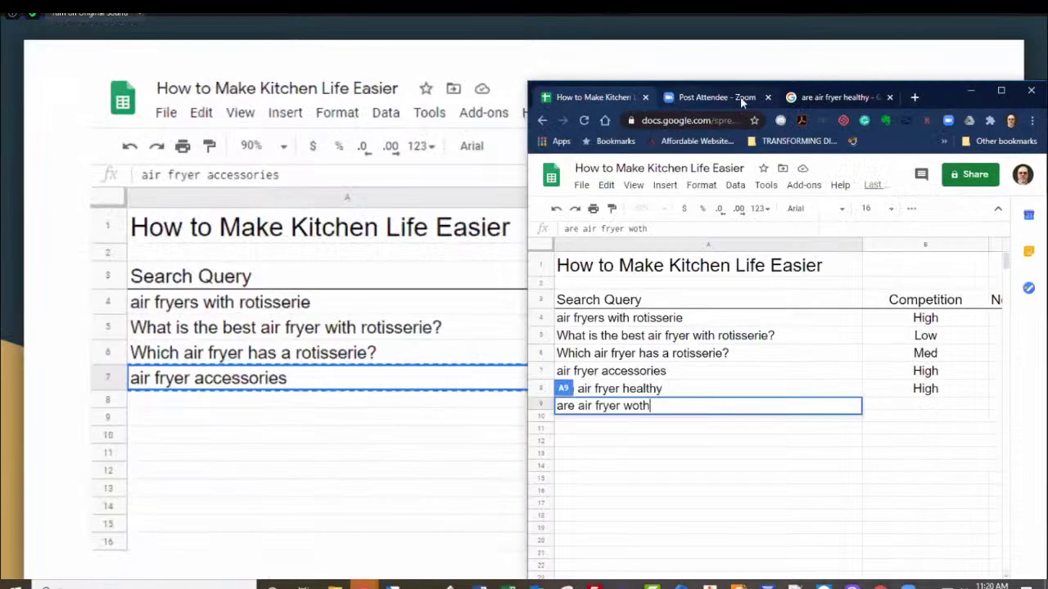
left_click(826, 99)
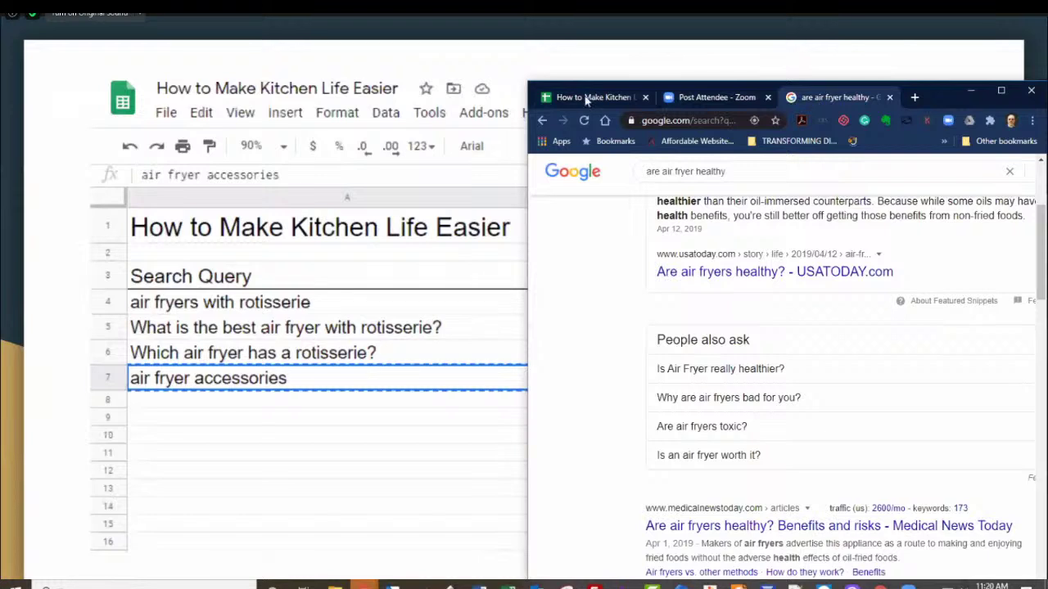
key("ctrl+1")
left_click(648, 407)
type("rth")
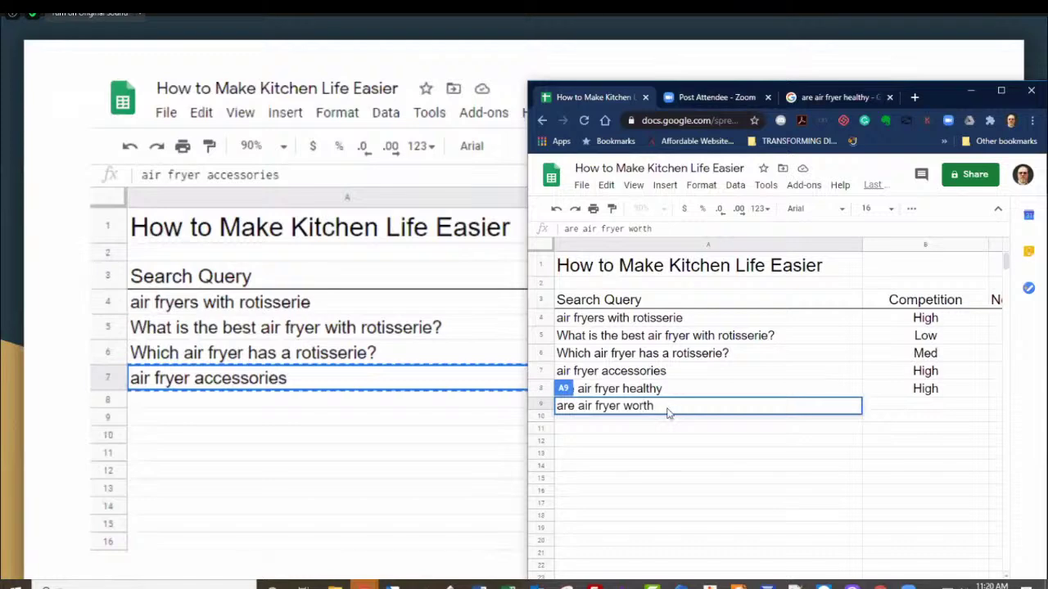
type(" it")
key("Tab")
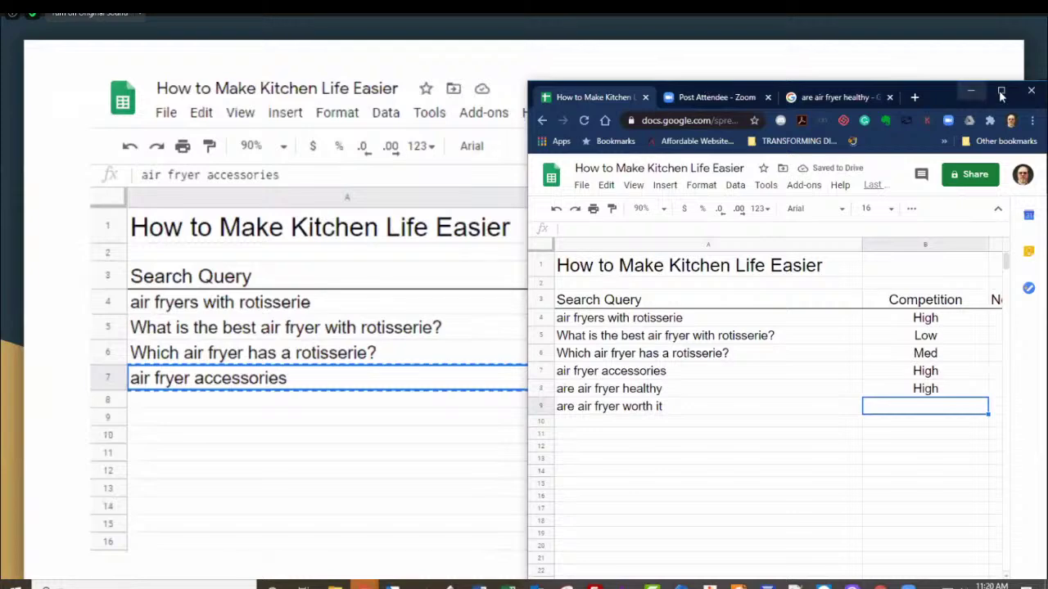
Replace "healthy" with "worth it" in the Google query and search for "are air fryer worth it"
left_click(1000, 93)
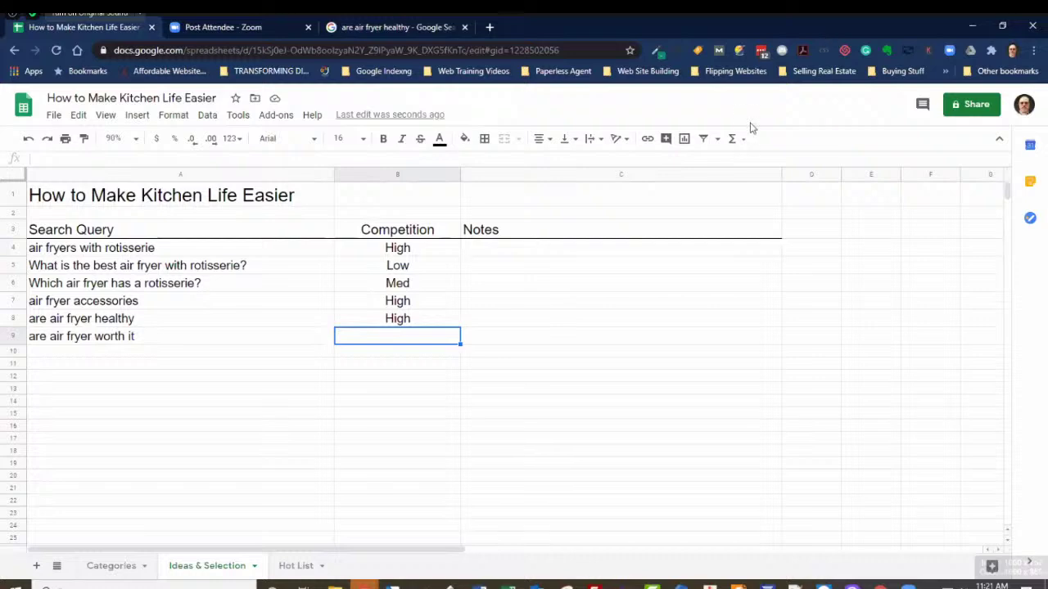
key("super+Down")
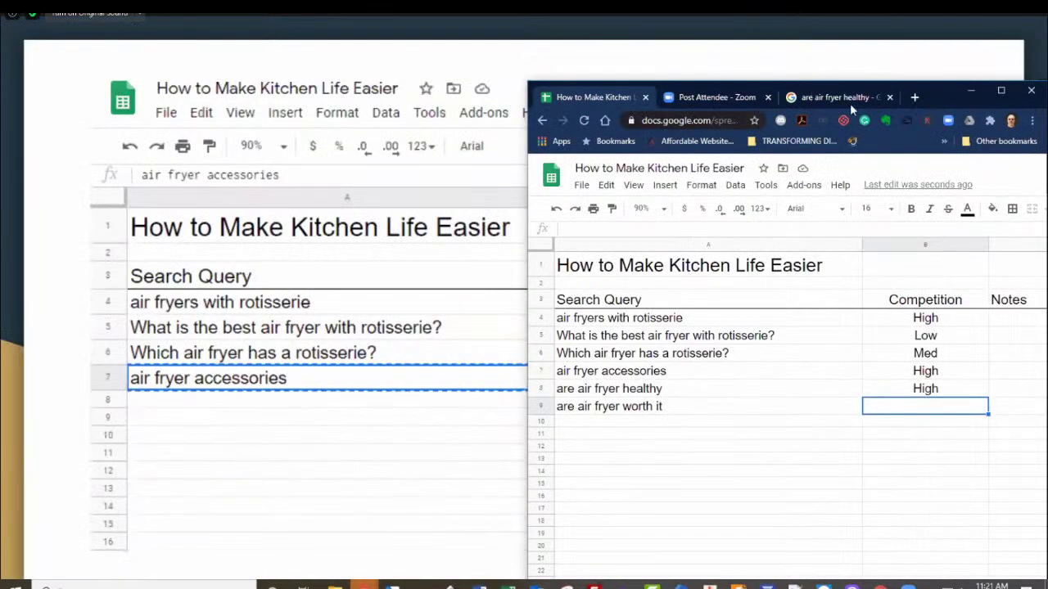
left_click(849, 98)
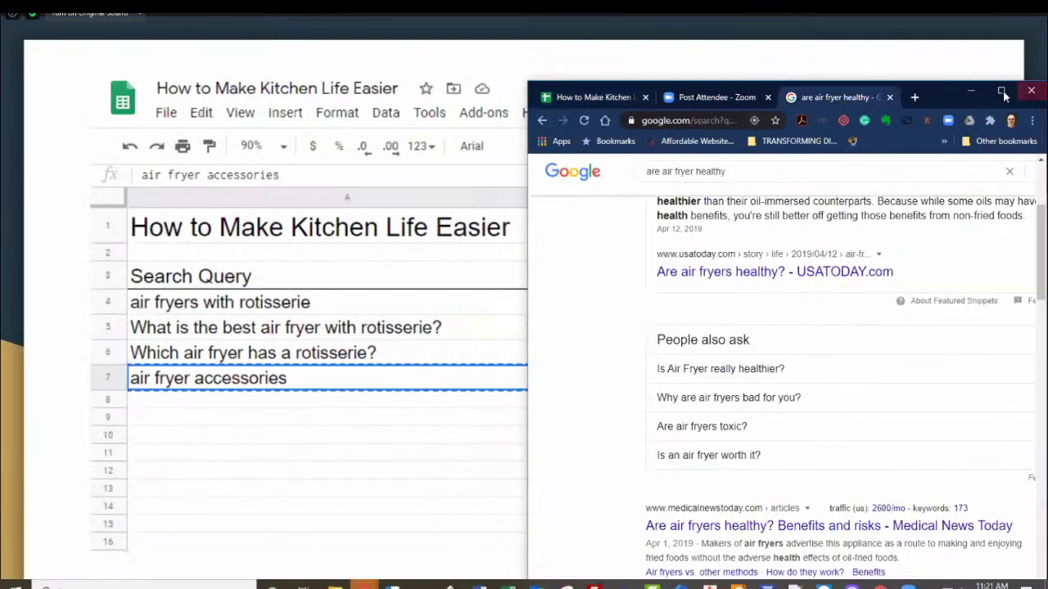
left_click(1003, 91)
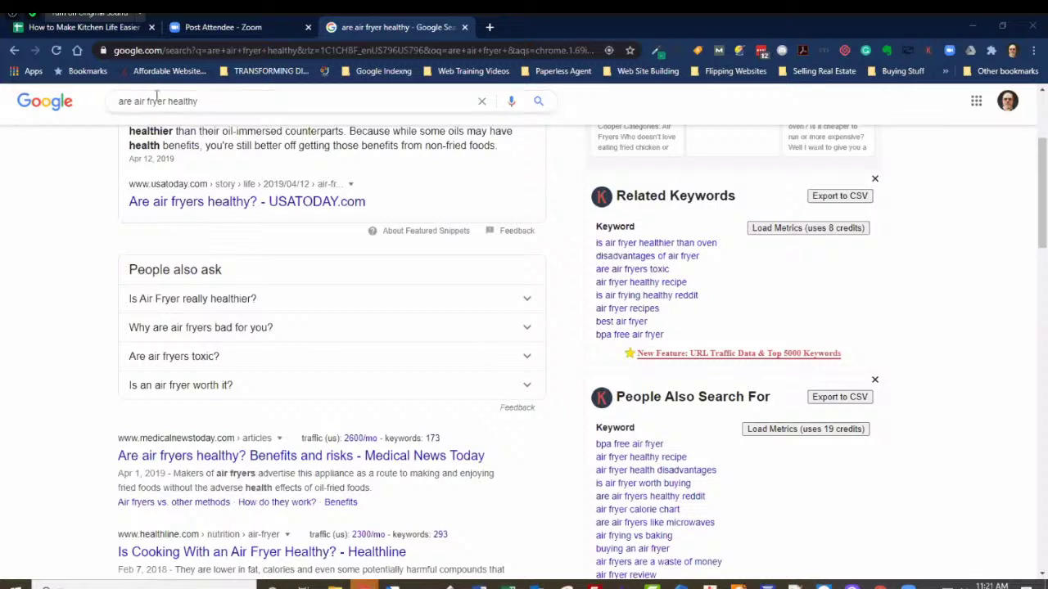
triple_click(117, 102)
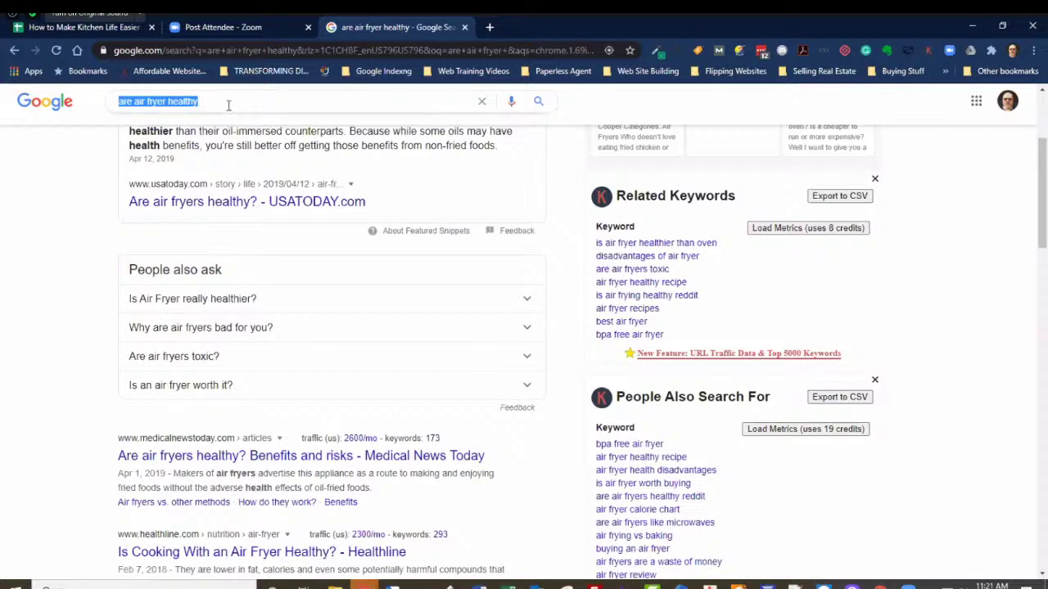
left_click(164, 101)
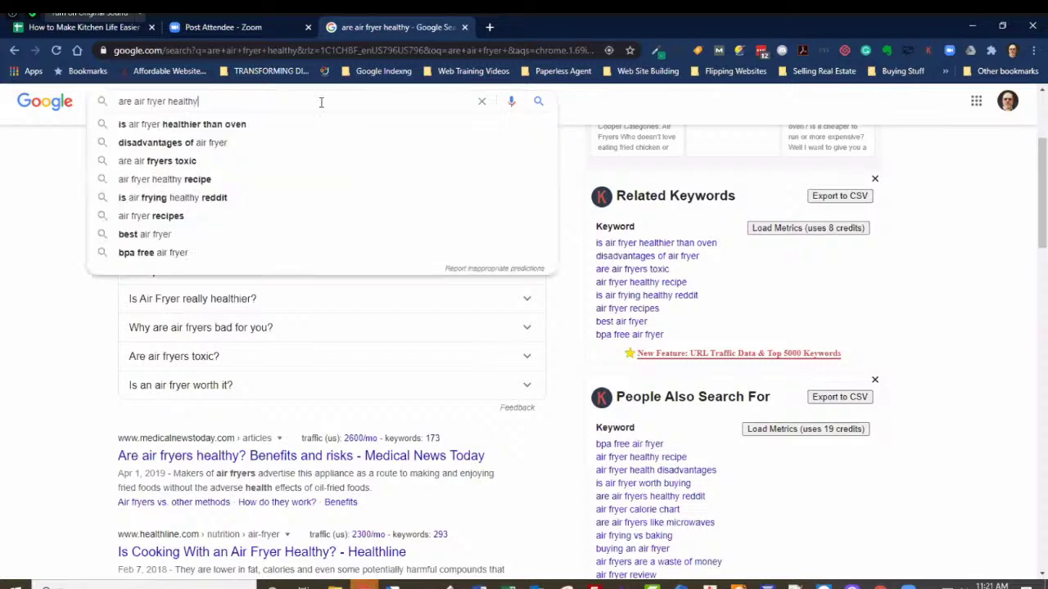
key("ctrl+shift+Left")
type("worth ")
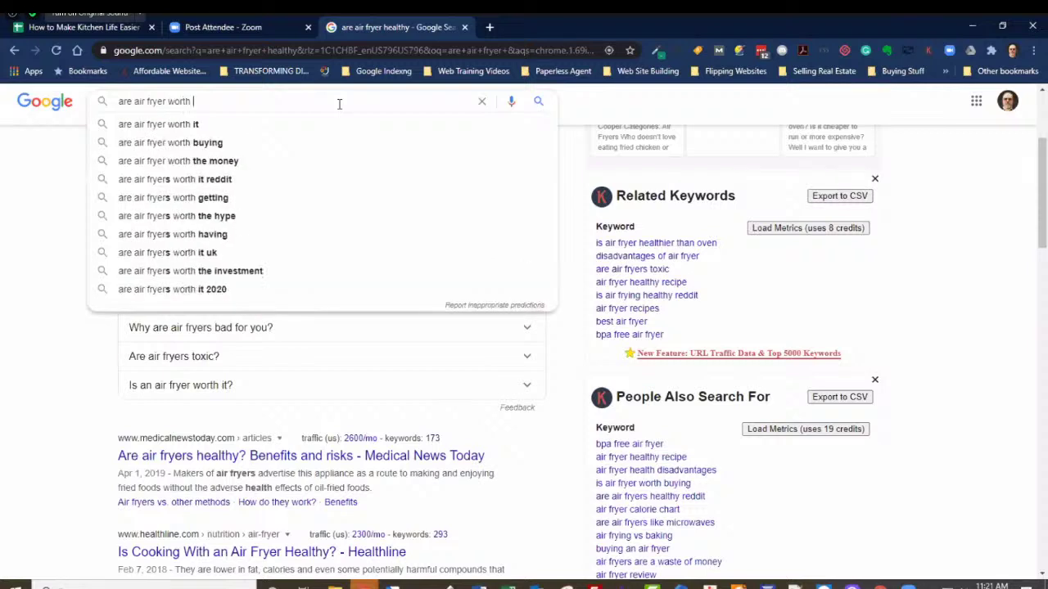
type("it")
key("Return")
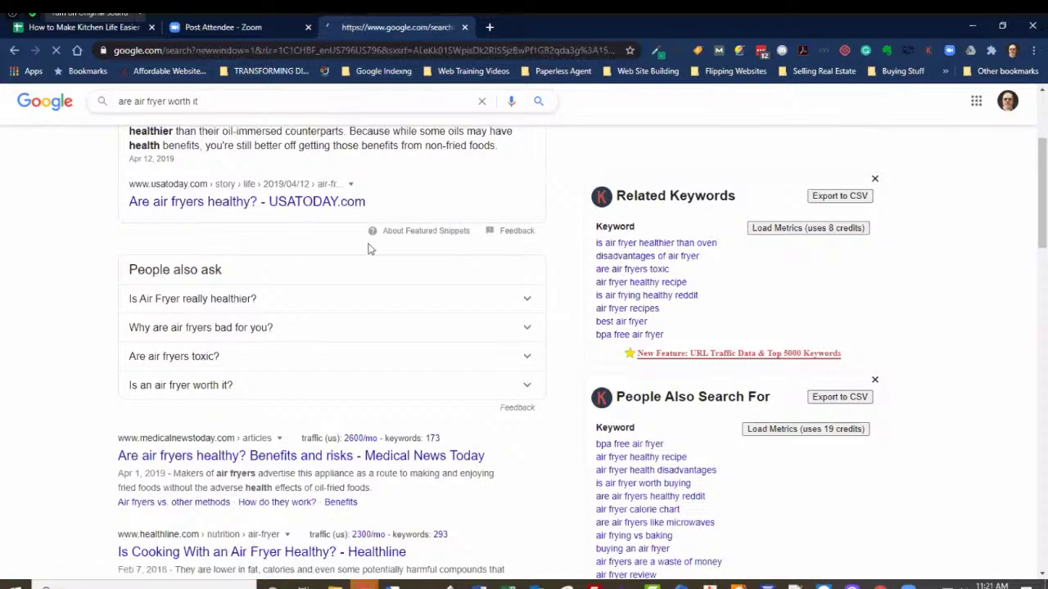
Examine the Google results for "are air fryer worth it", comparing page titles, sources, dates and traffic figures to judge the competition
scroll(500, 306, "down", 1)
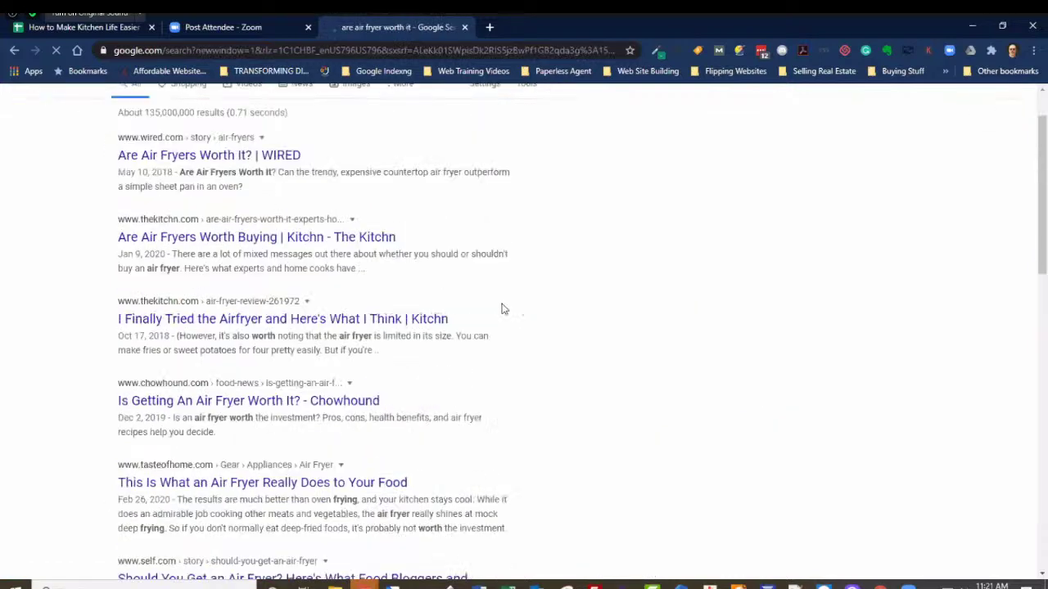
scroll(502, 323, "down", 1)
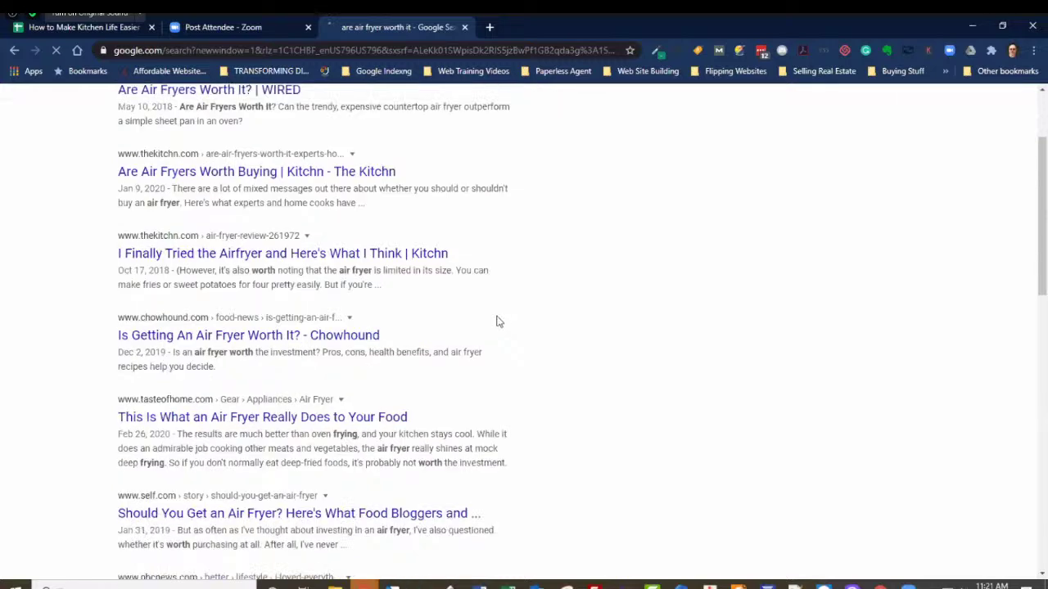
scroll(162, 246, "up", 2)
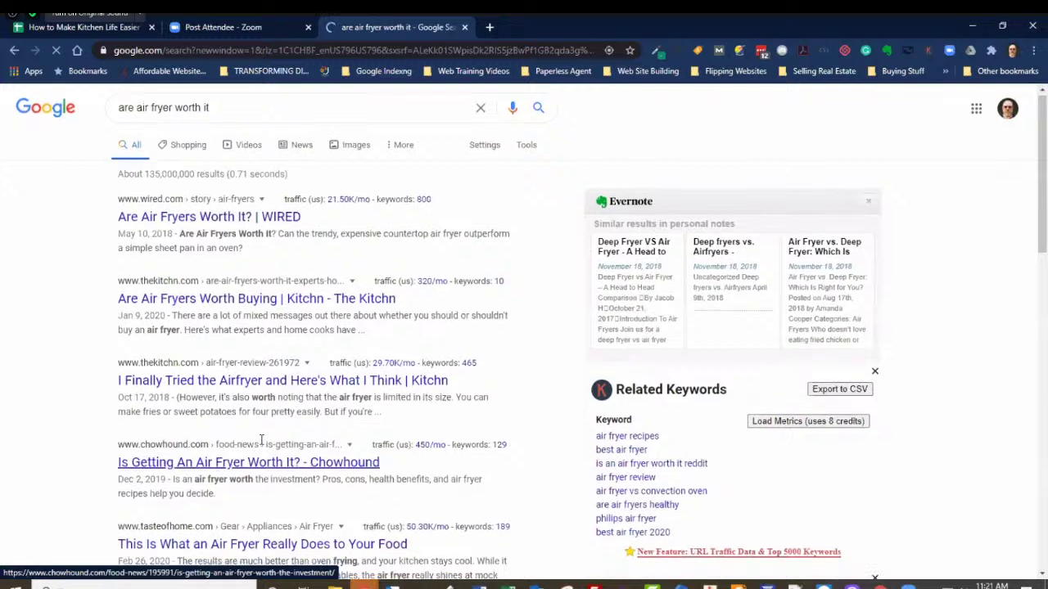
scroll(254, 420, "down", 1)
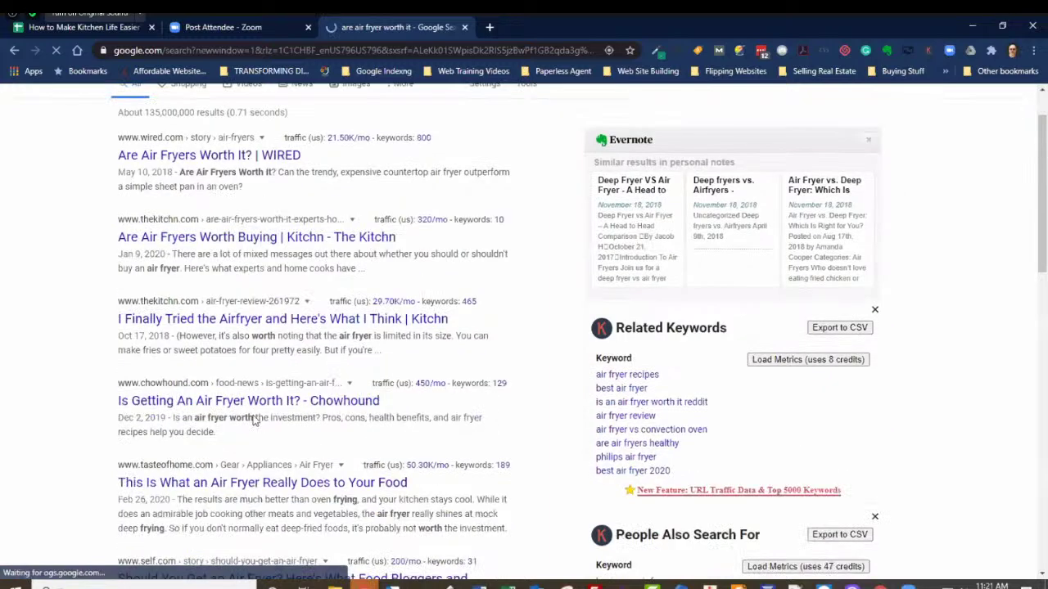
scroll(204, 426, "down", 1)
scroll(241, 398, "up", 2)
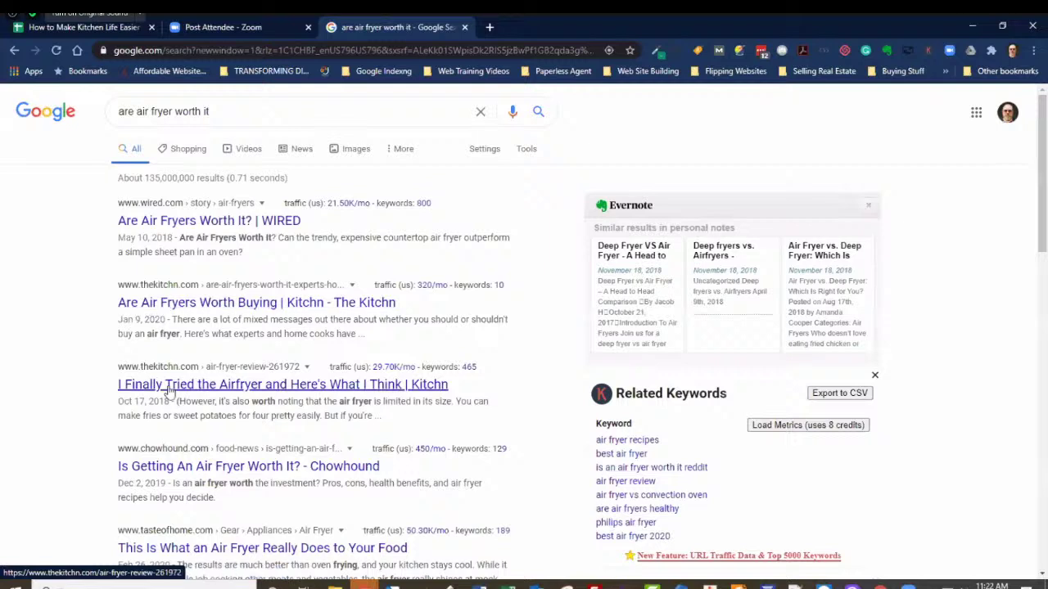
scroll(168, 391, "down", 1)
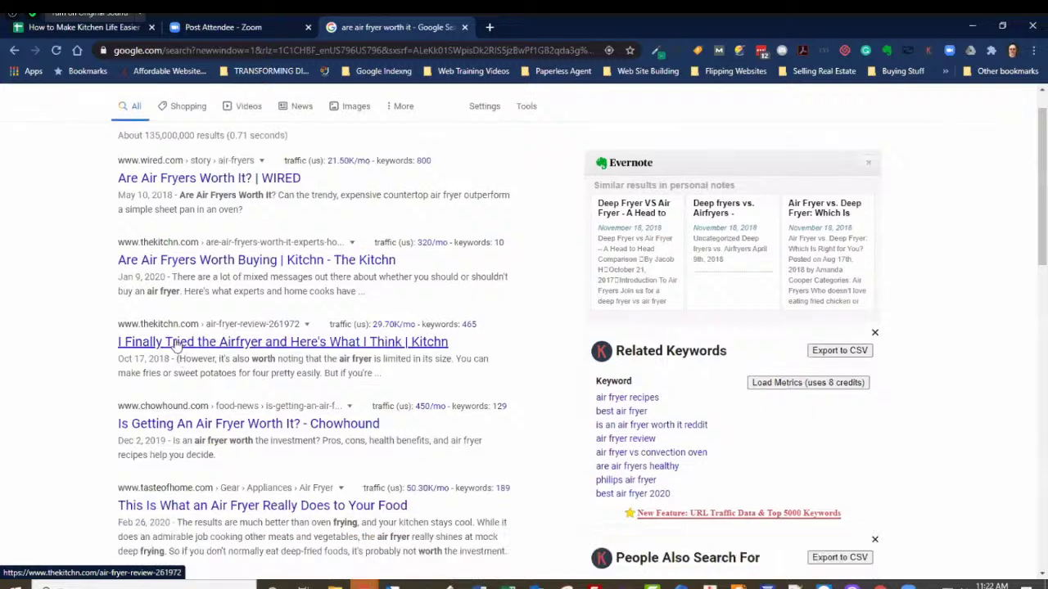
scroll(181, 348, "down", 2)
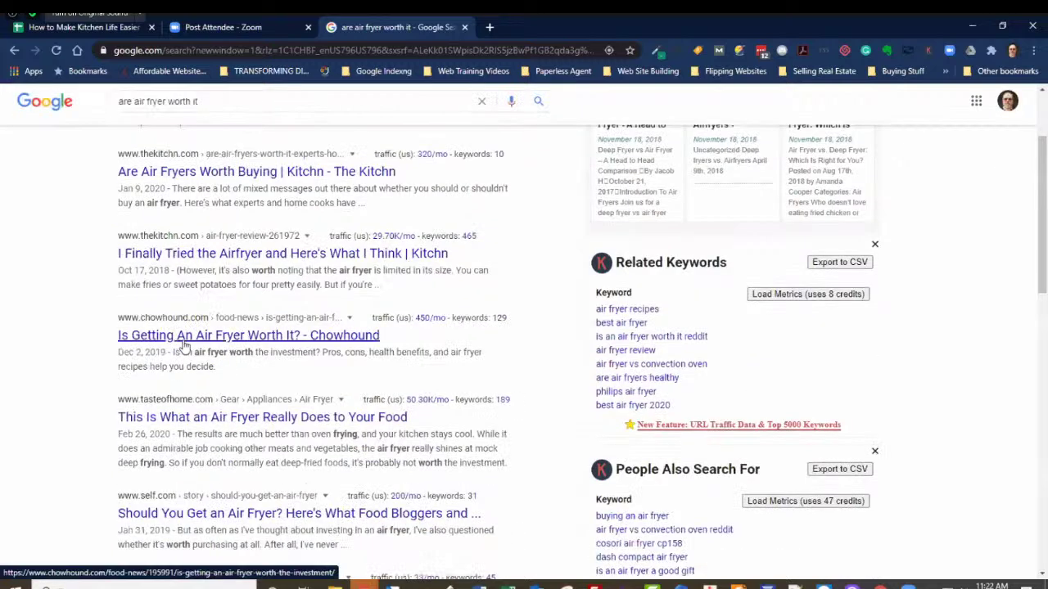
scroll(183, 346, "down", 2)
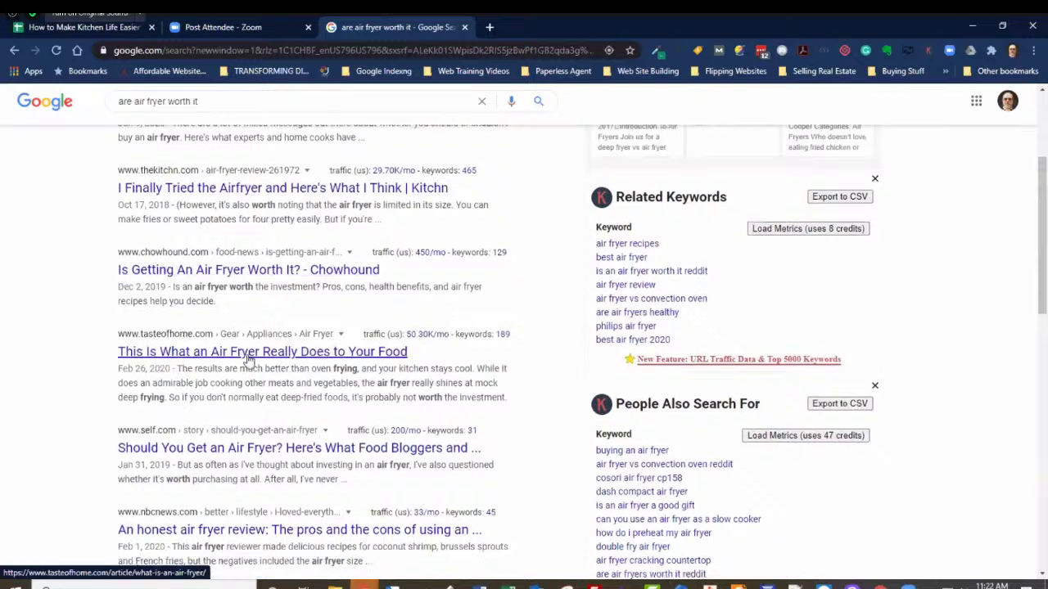
scroll(225, 389, "down", 1)
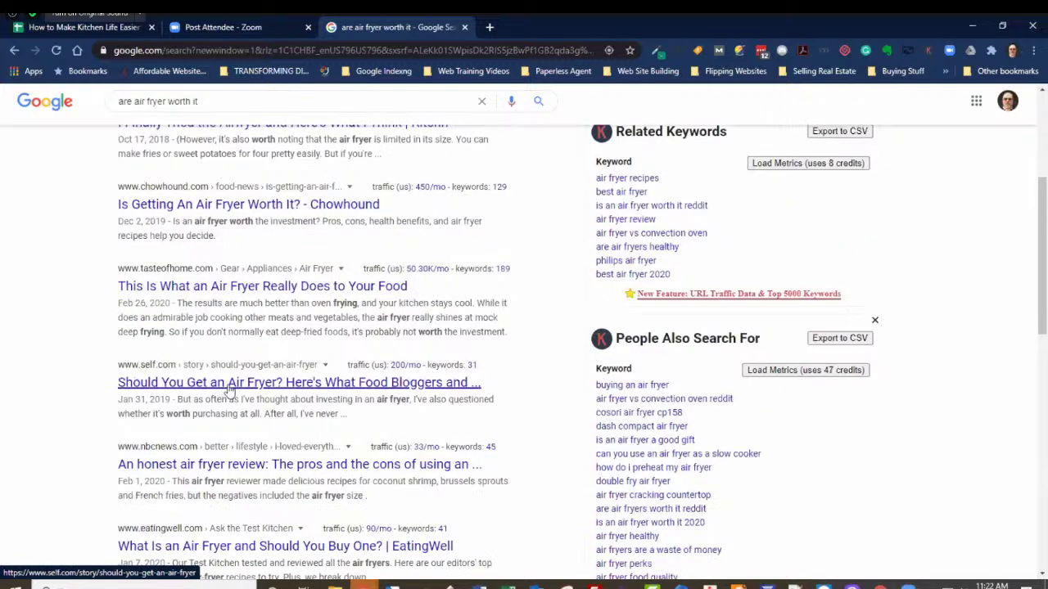
scroll(229, 390, "up", 4)
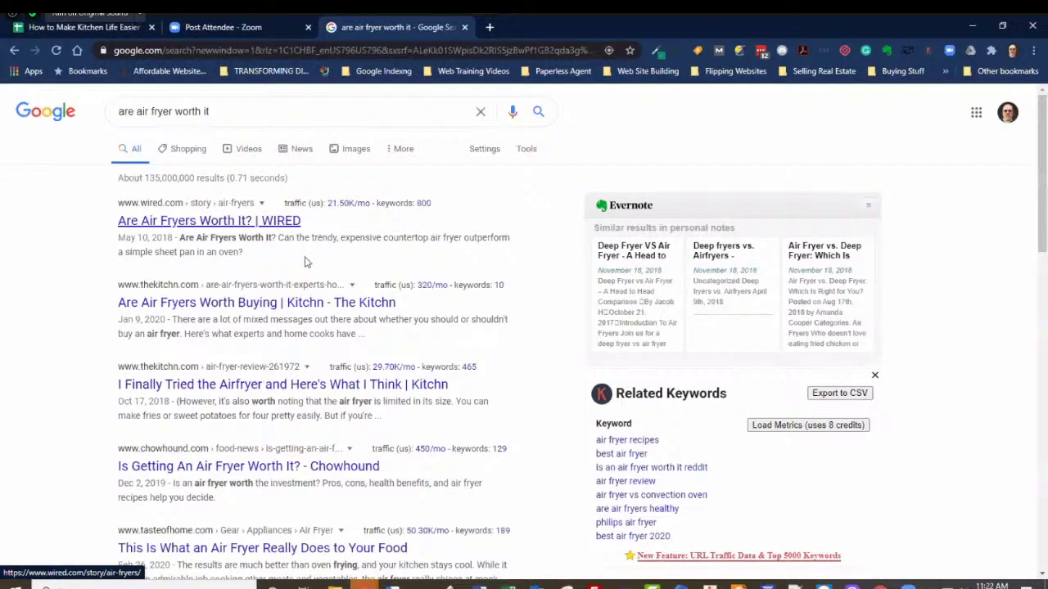
Open the WIRED article "Are Air Fryers Worth It?" from the results and skim its content through to the conclusion
left_click(291, 221)
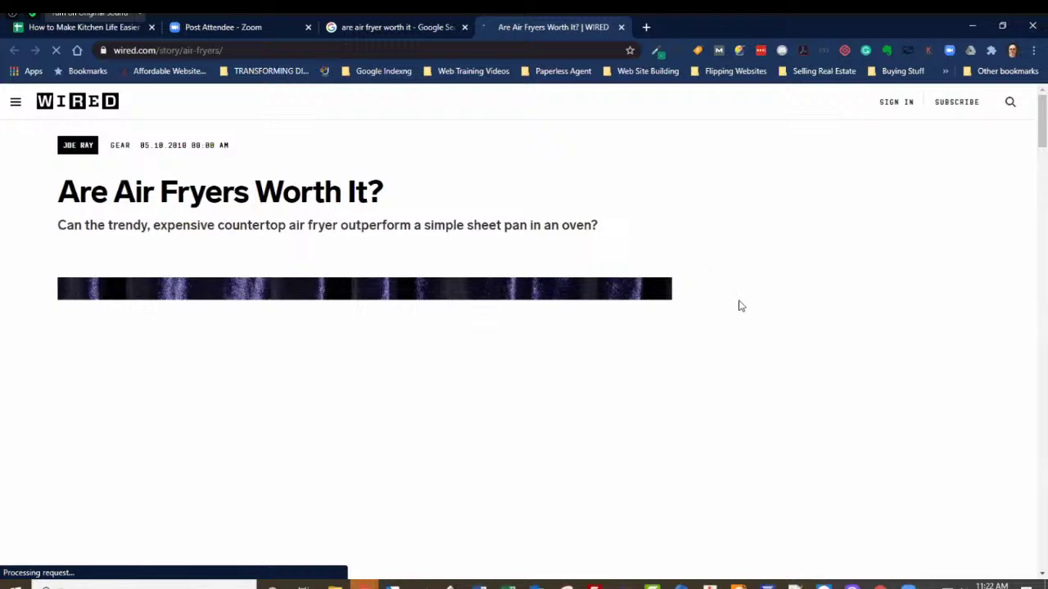
scroll(739, 305, "down", 4)
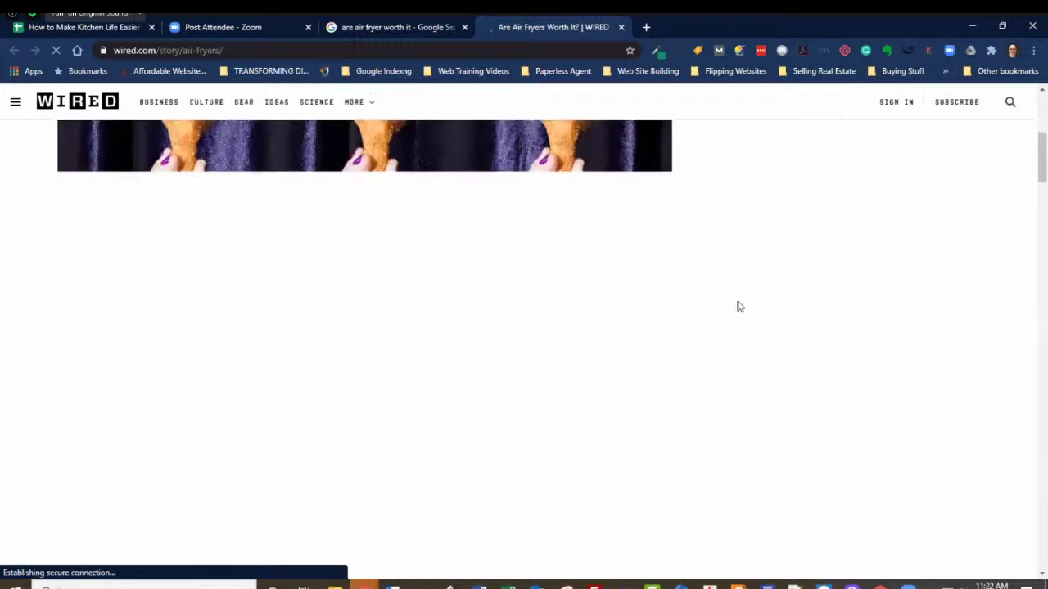
scroll(738, 307, "down", 3)
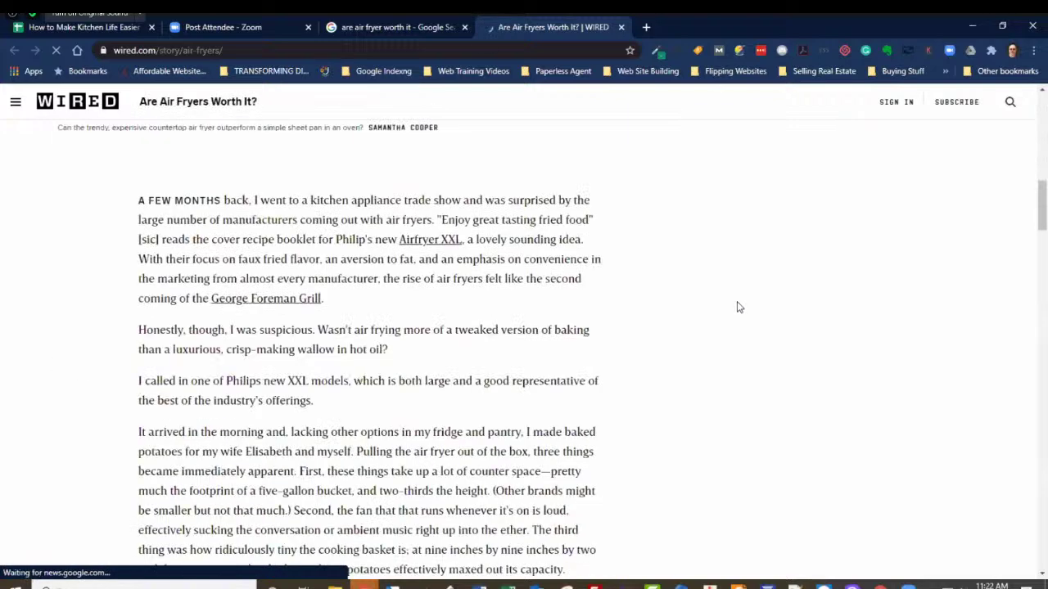
scroll(737, 307, "down", 3)
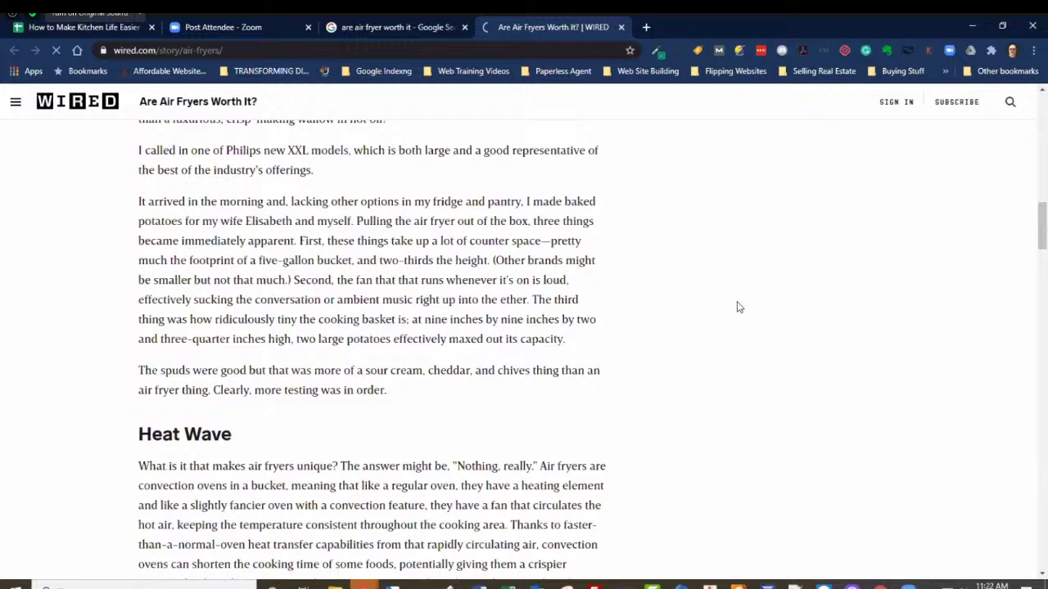
scroll(736, 307, "down", 5)
scroll(737, 307, "down", 5)
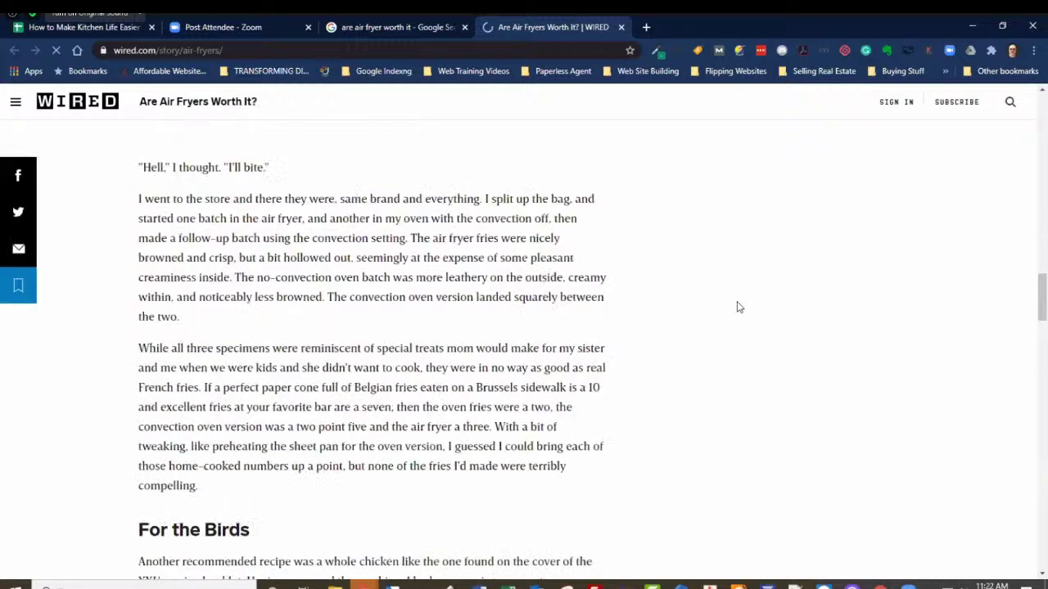
scroll(736, 307, "down", 5)
scroll(737, 307, "down", 5)
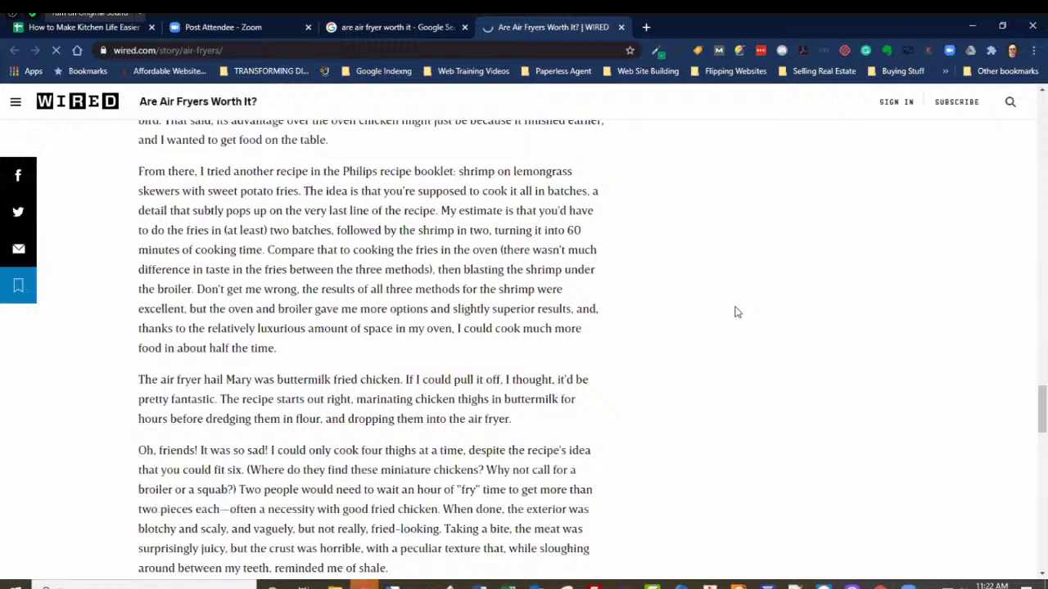
scroll(737, 312, "down", 5)
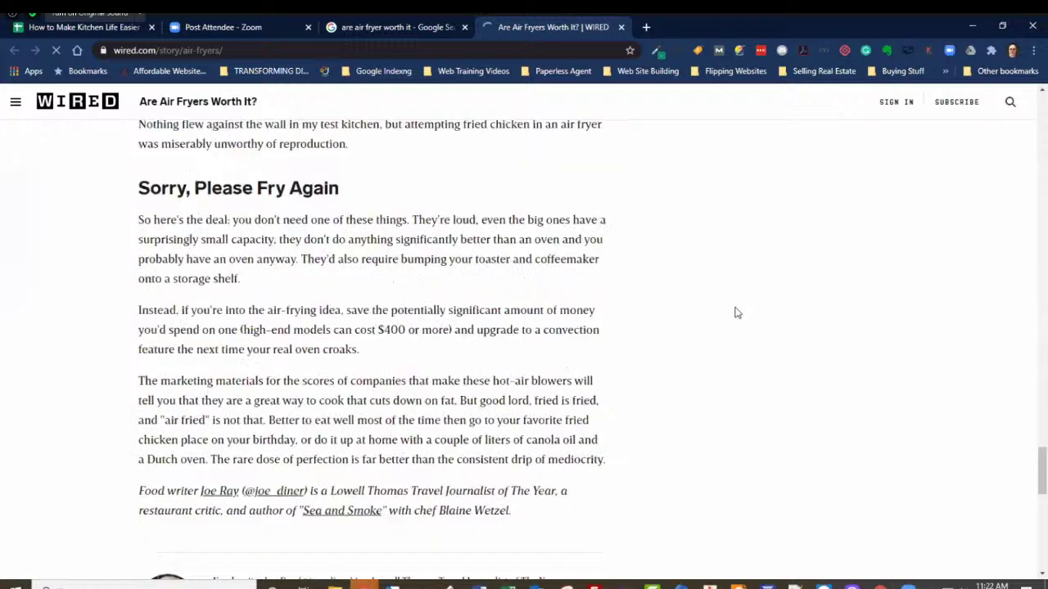
scroll(736, 313, "down", 4)
scroll(735, 312, "up", 4)
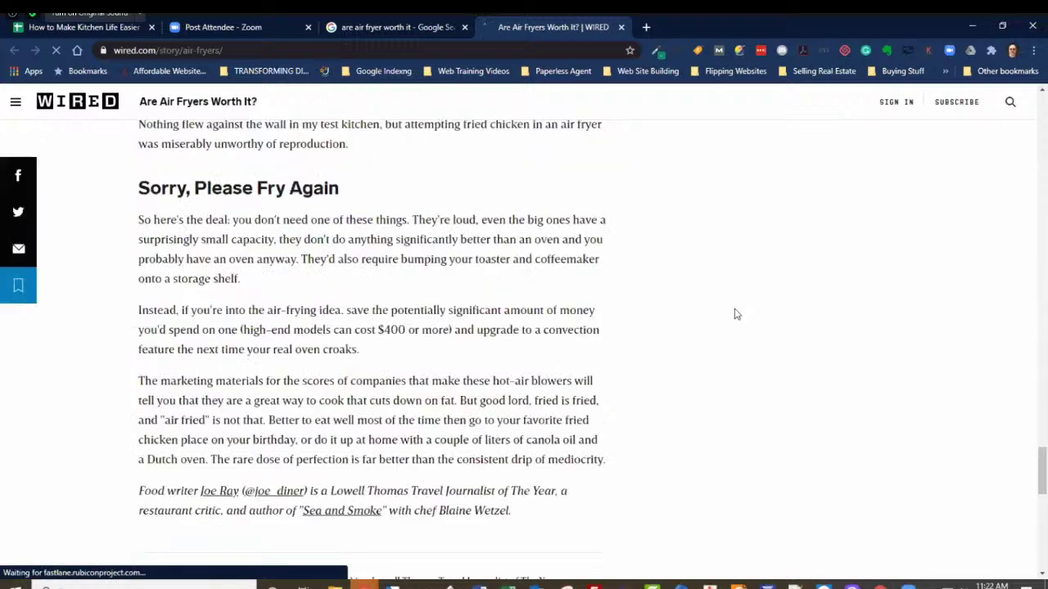
Review the WIRED article's sections back up to its headline and collapse the subscription banner
scroll(735, 313, "up", 2)
scroll(736, 313, "up", 2)
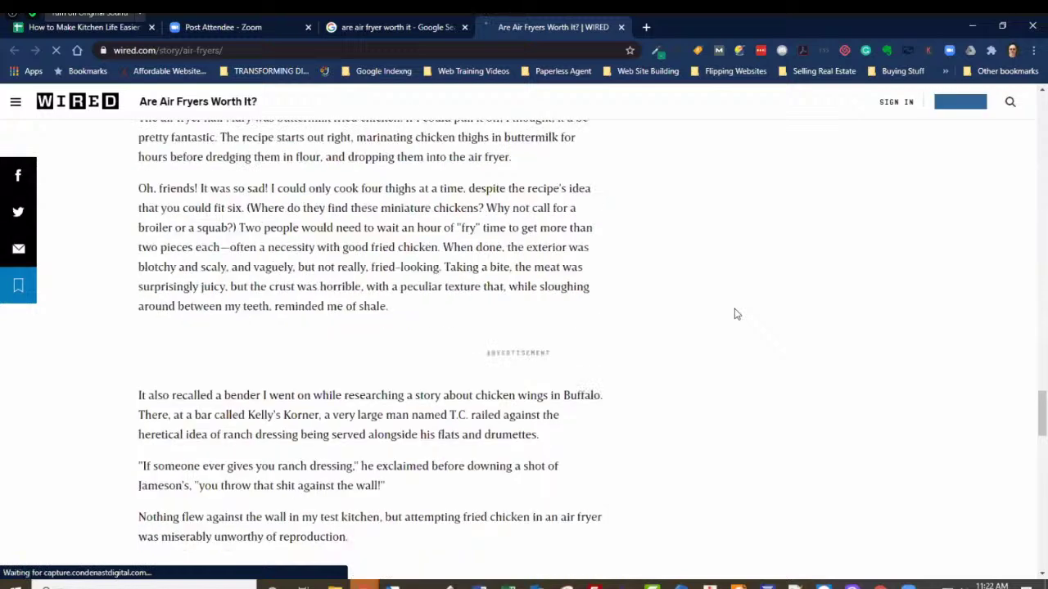
scroll(735, 314, "up", 5)
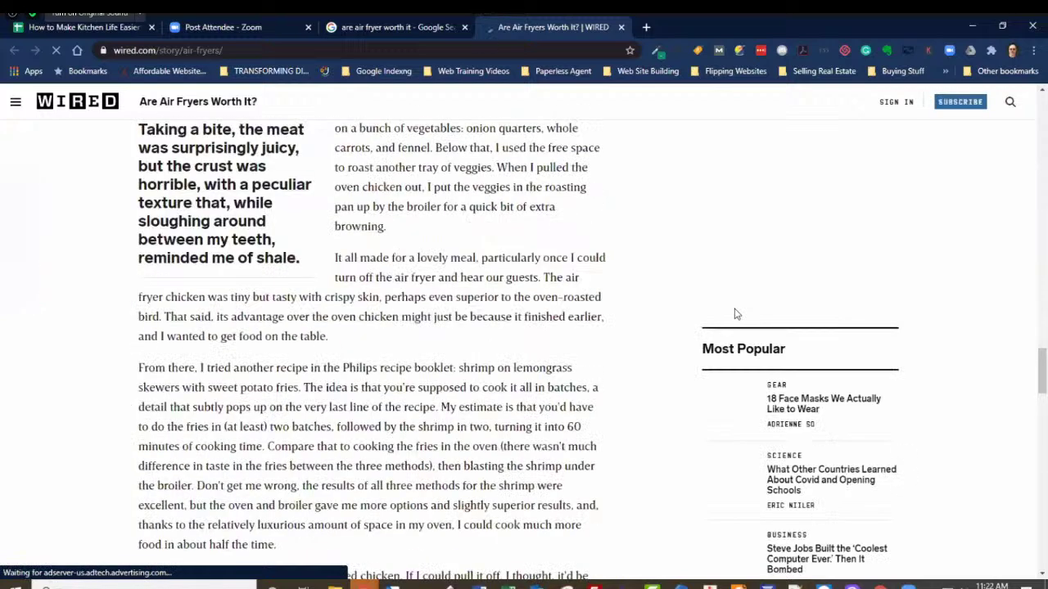
scroll(735, 314, "up", 2)
scroll(736, 314, "up", 3)
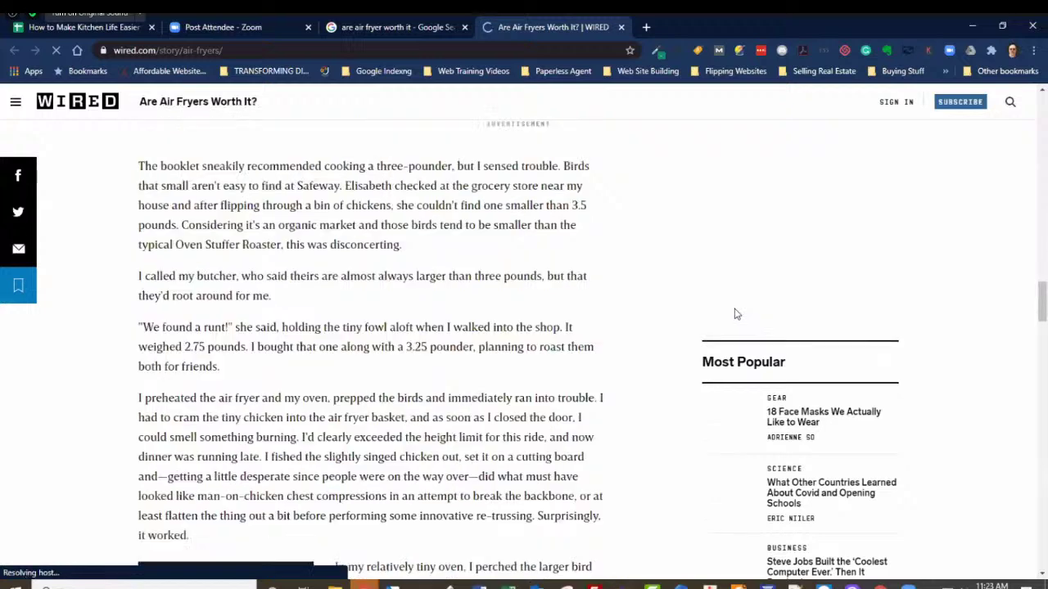
scroll(734, 314, "up", 3)
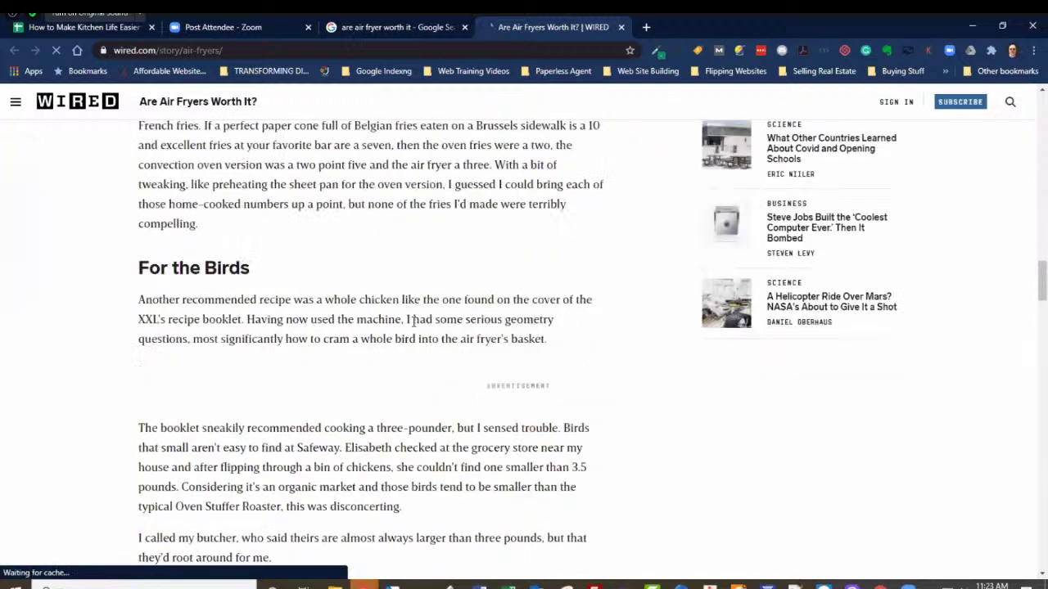
scroll(429, 322, "up", 5)
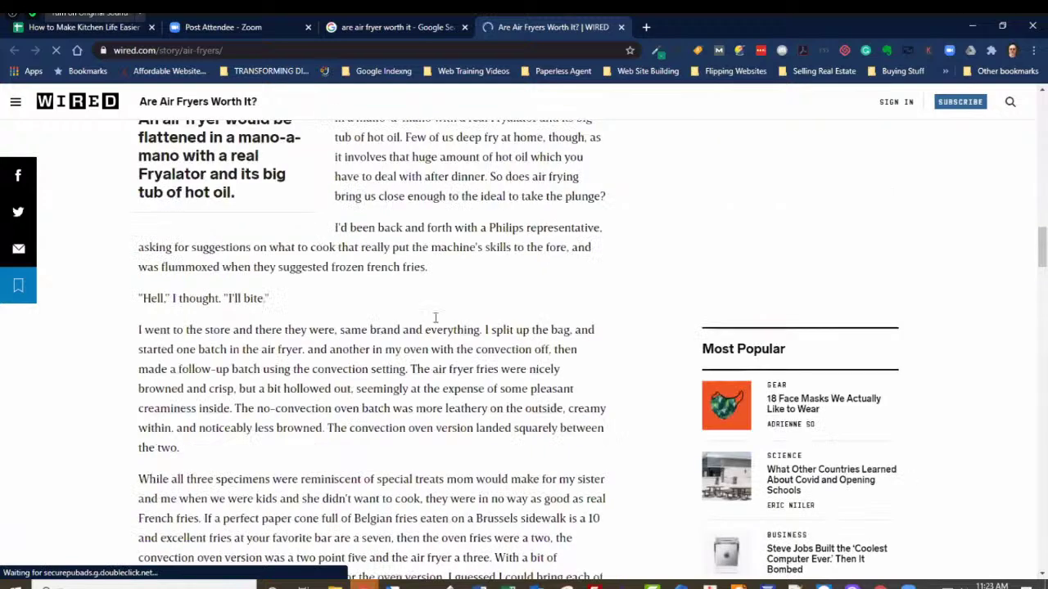
scroll(435, 318, "up", 4)
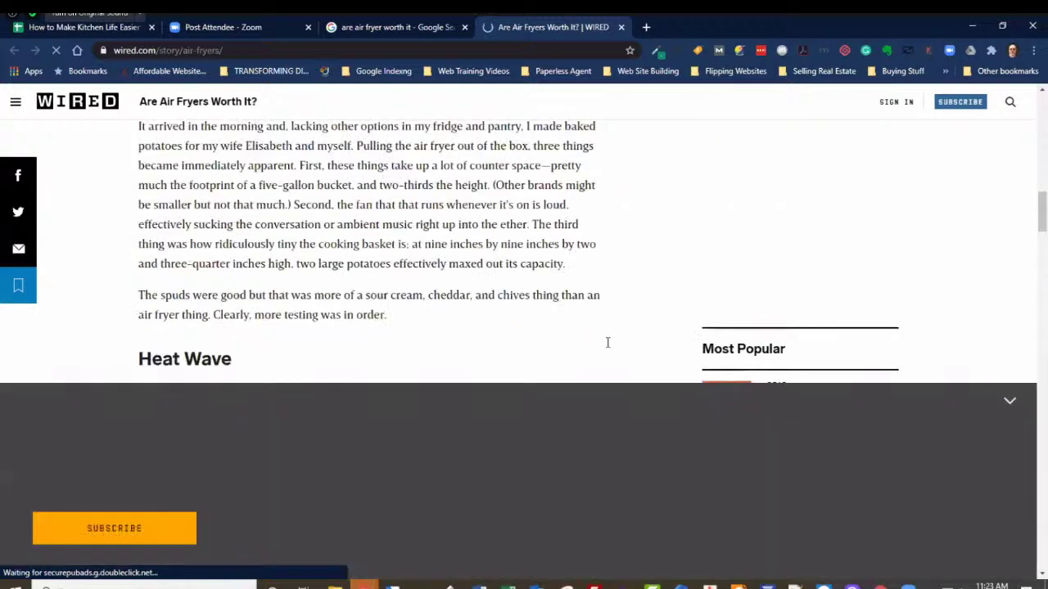
scroll(608, 342, "up", 5)
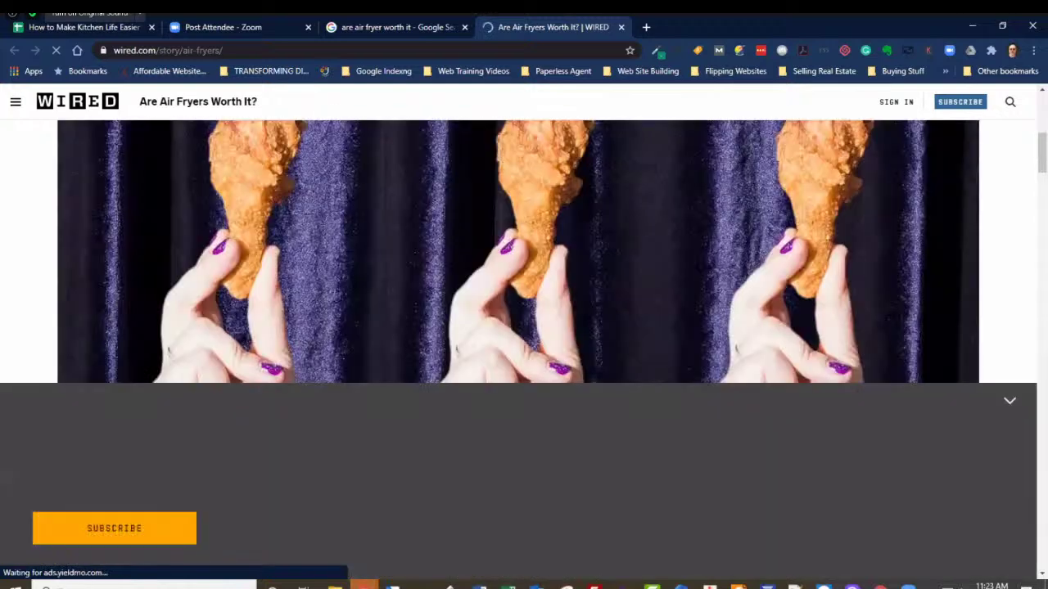
left_click(1009, 405)
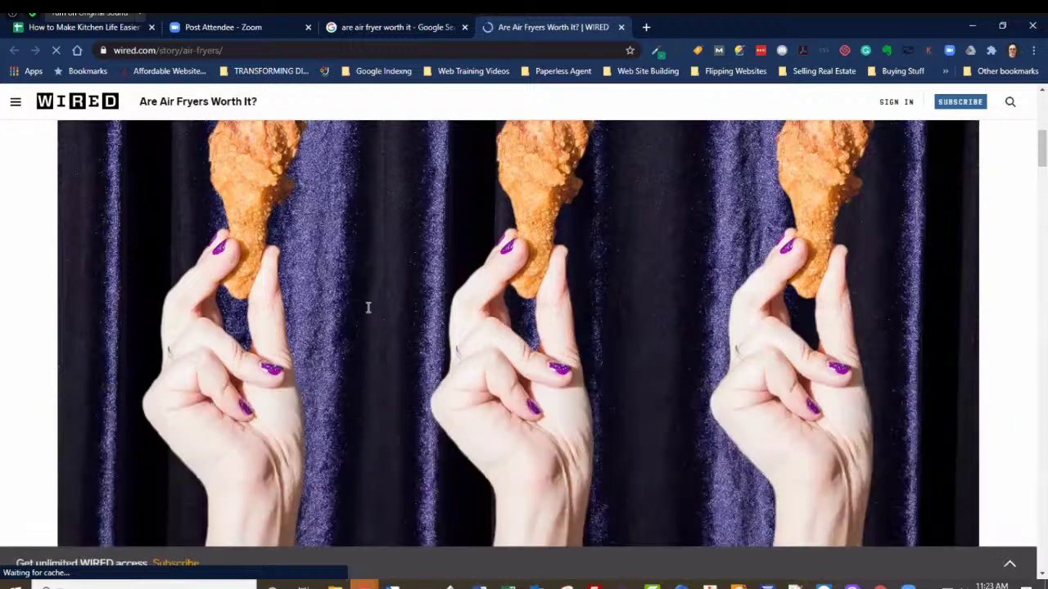
scroll(367, 307, "down", 4)
scroll(368, 307, "down", 1)
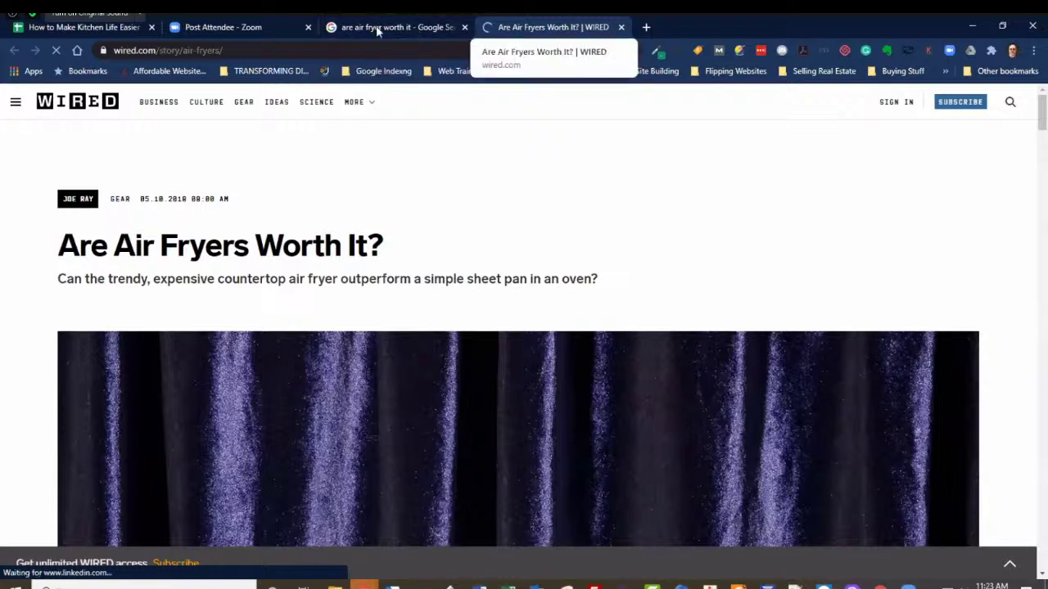
Copy the Competition rating Med from cell B6 to B9 for "are air fryer worth it" in the spreadsheet
left_click(93, 28)
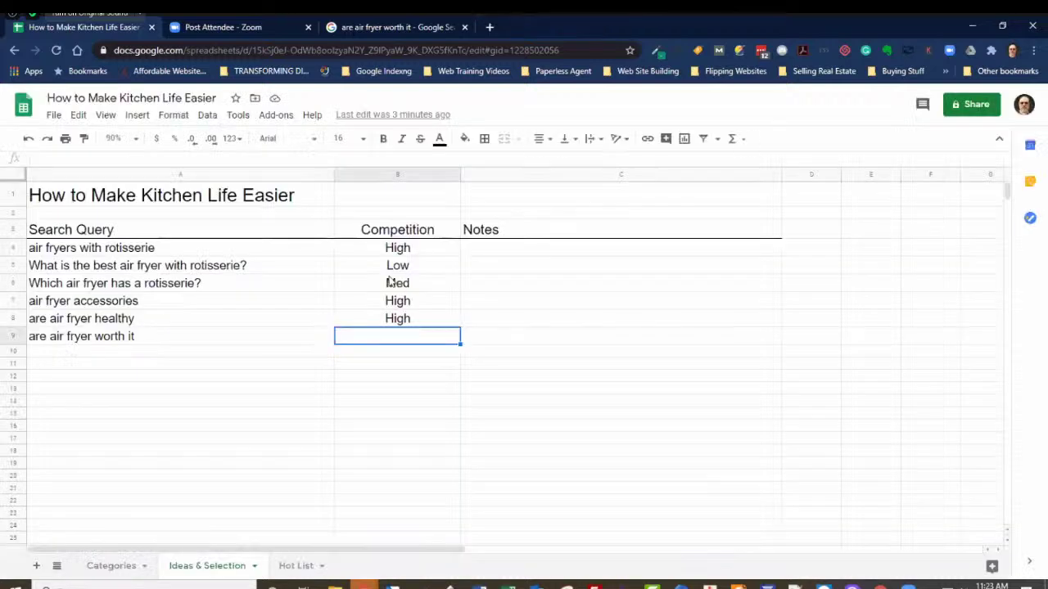
left_click(392, 286)
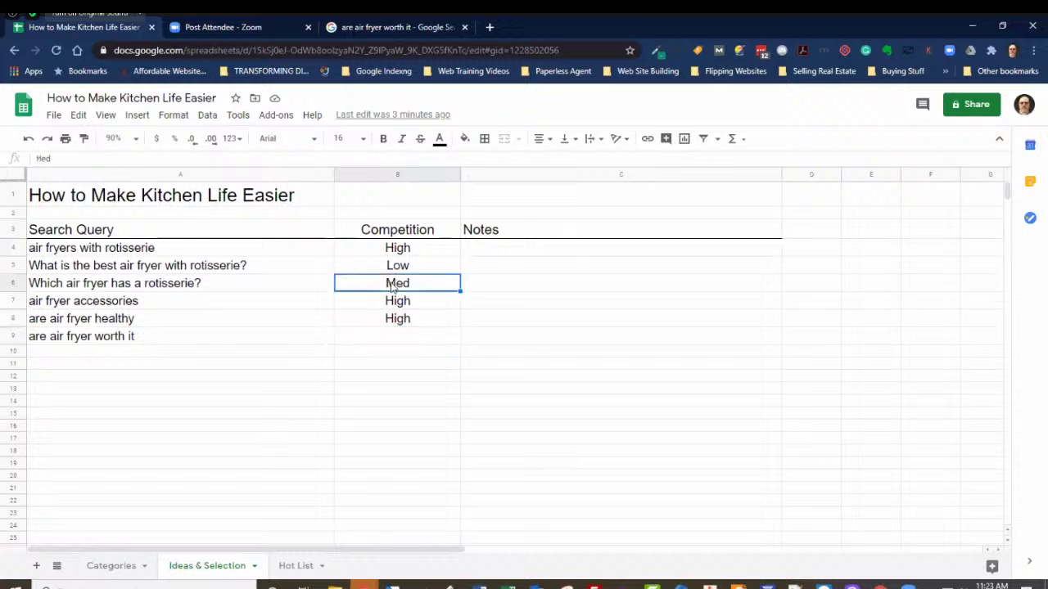
key("ctrl+c")
left_click(396, 336)
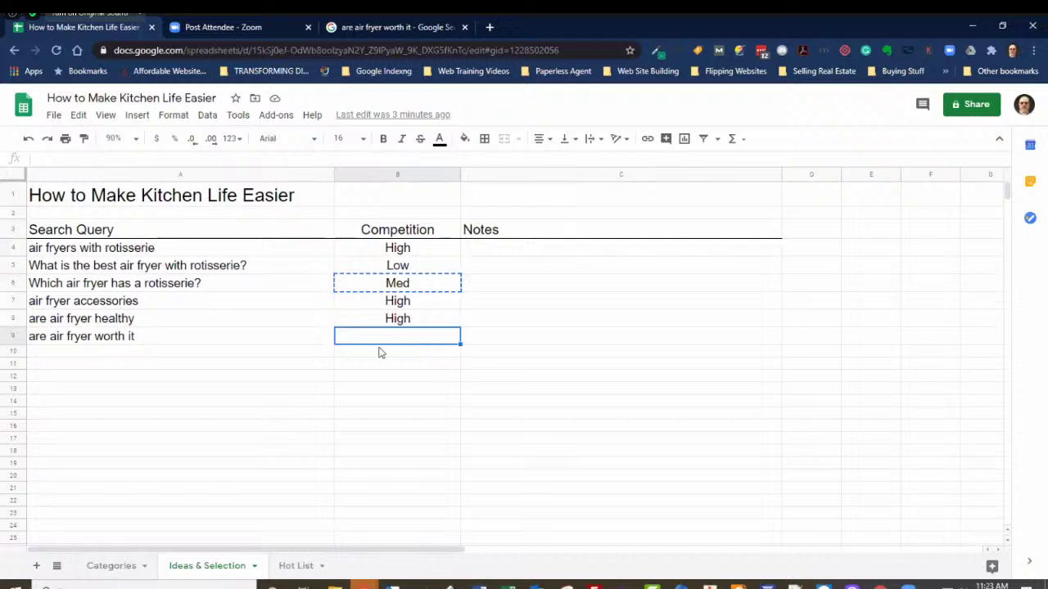
key("ctrl+v")
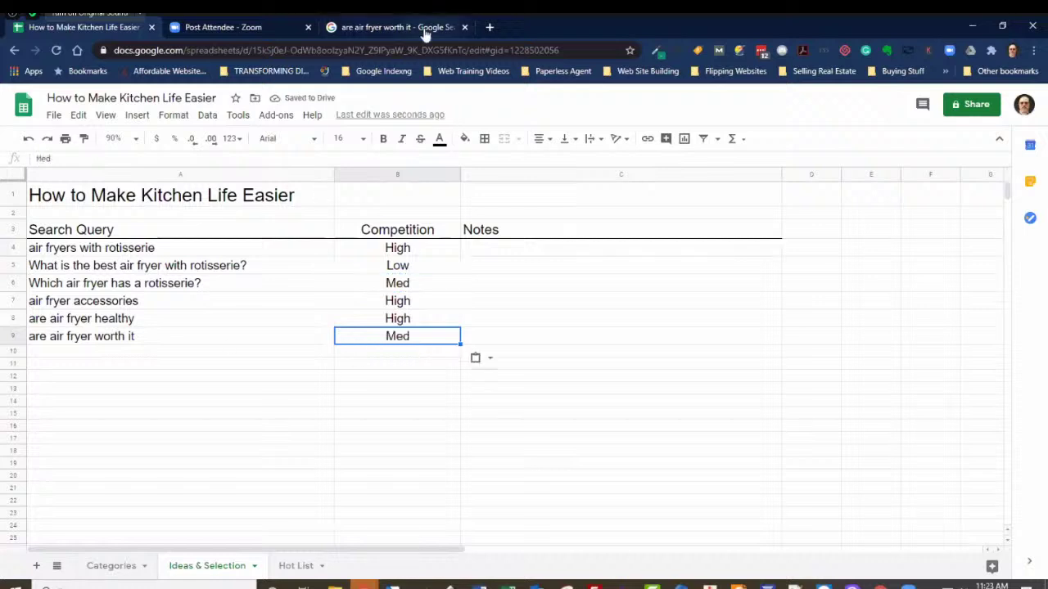
Replace "worth it" with "a" in the Google query and search the suggestion "are air fryer and pressure cooker the same"
key("ctrl+3")
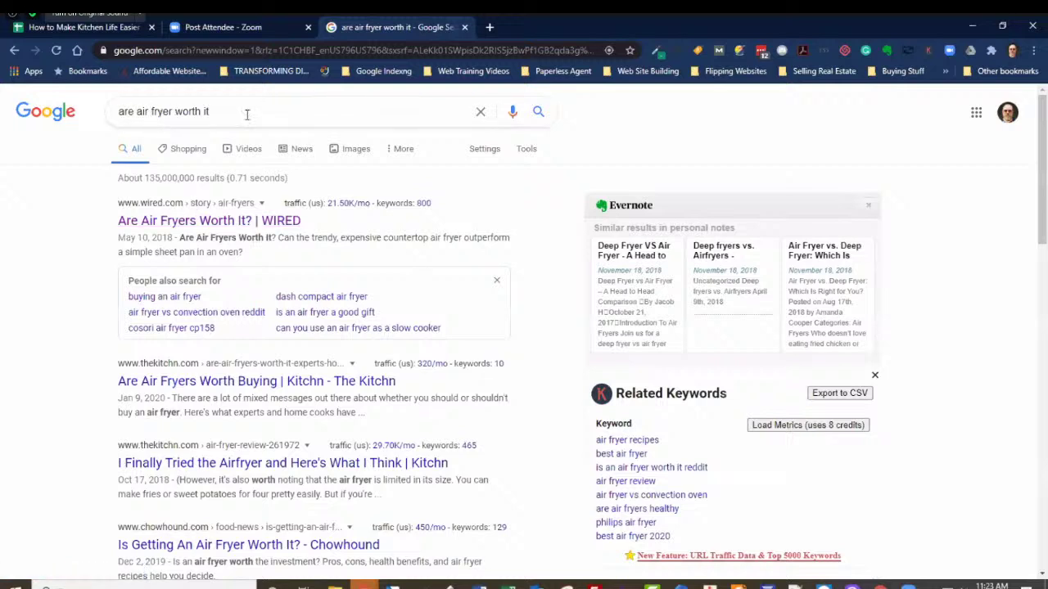
left_click(289, 121, "shift")
key("BackSpace")
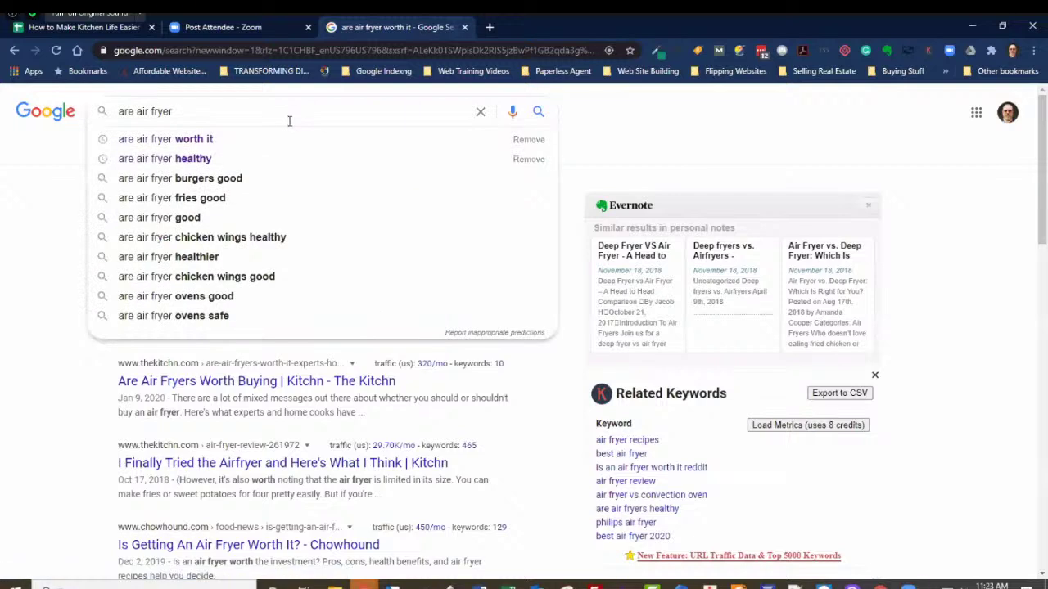
type("a")
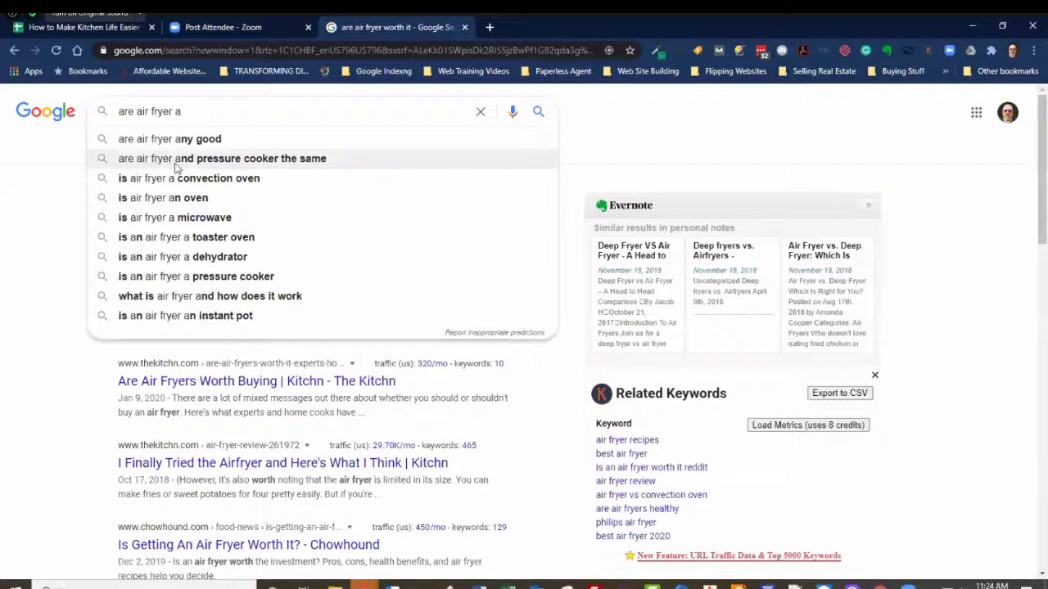
left_click(313, 164)
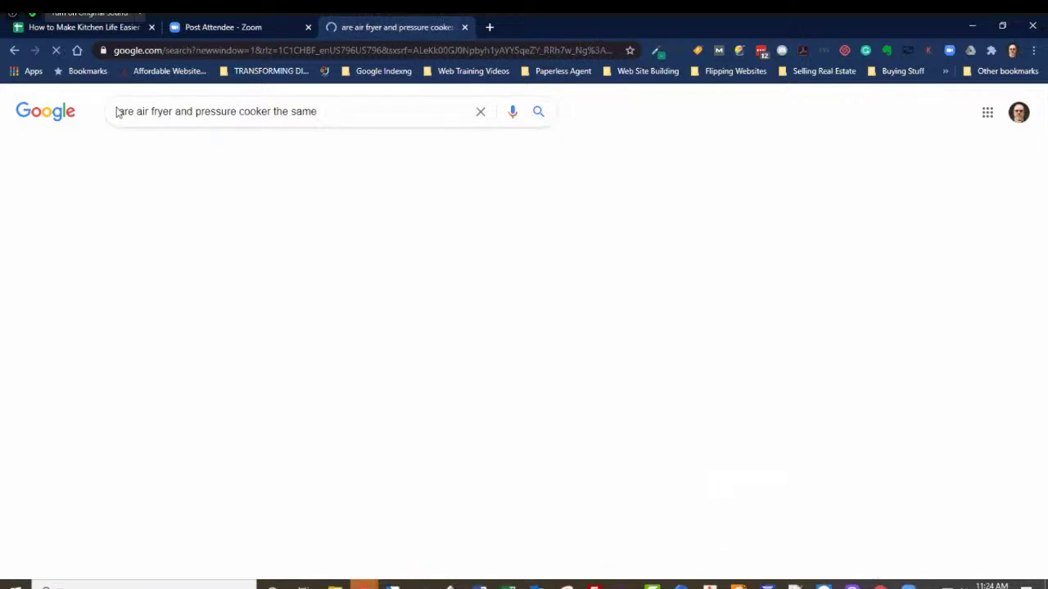
Try to copy the query "are air fryer and pressure cooker the same" from Google into cell A10 of the spreadsheet
key("ctrl+shift+Left")
key("ctrl+shift+Left")
key("ctrl+shift+Left")
key("ctrl+shift+Left")
key("ctrl+shift+Left")
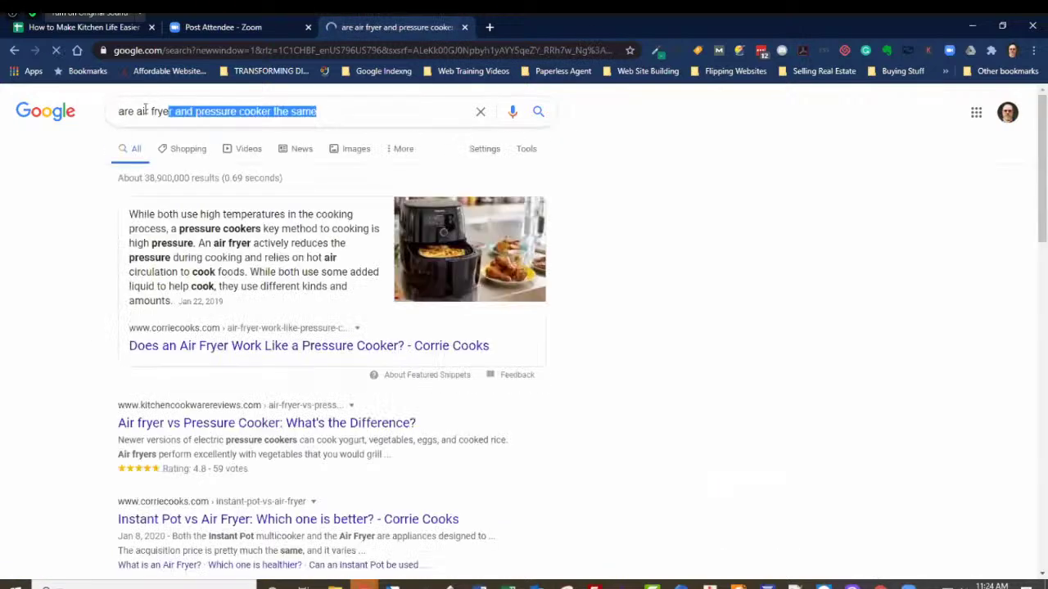
key("ctrl+shift+Left")
key("ctrl+shift+Left")
key("ctrl+shift+Left")
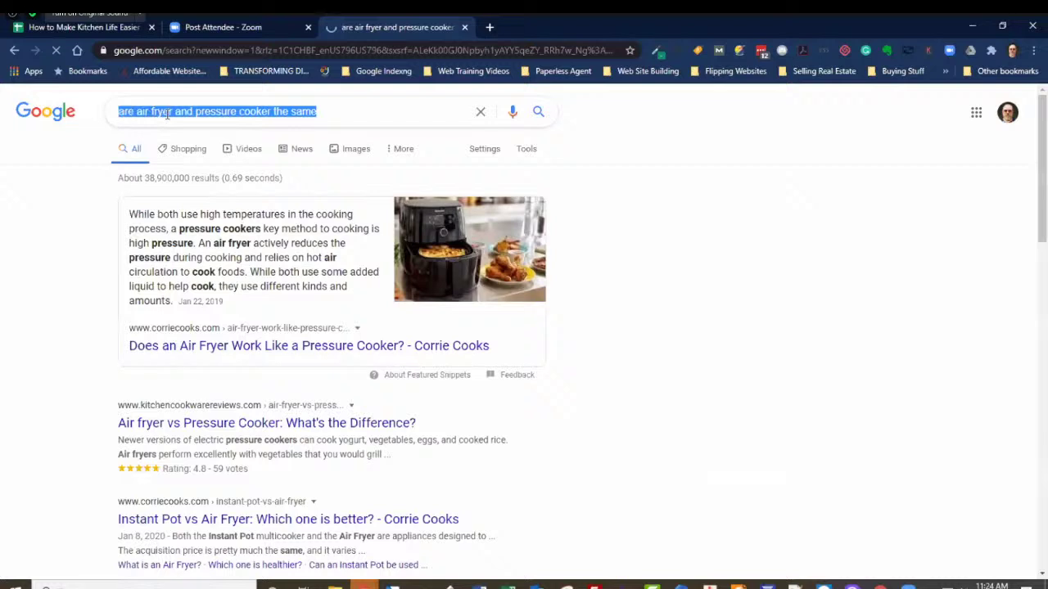
right_click(213, 110)
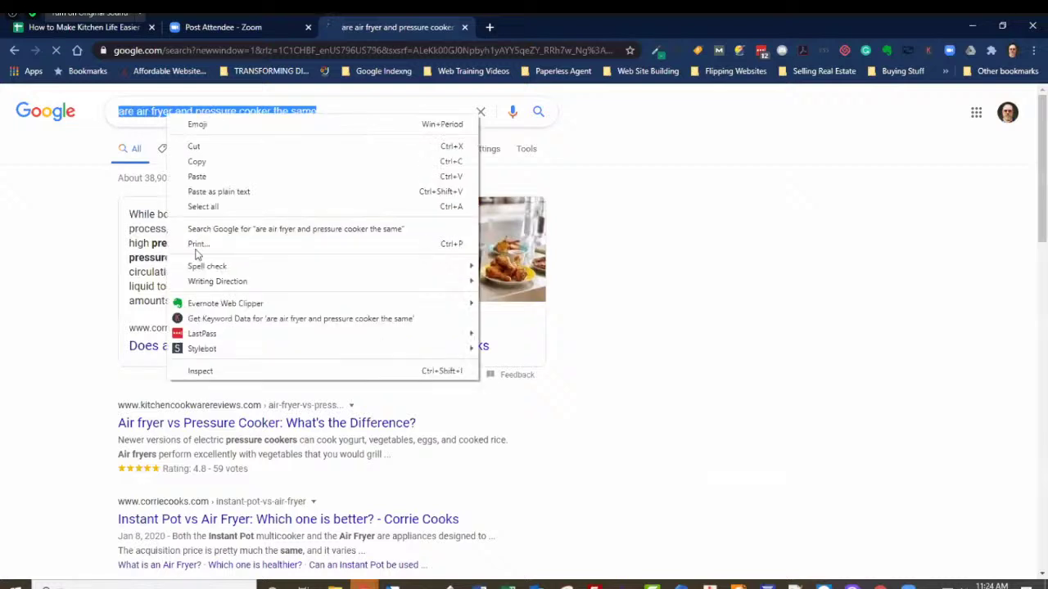
left_click(99, 27)
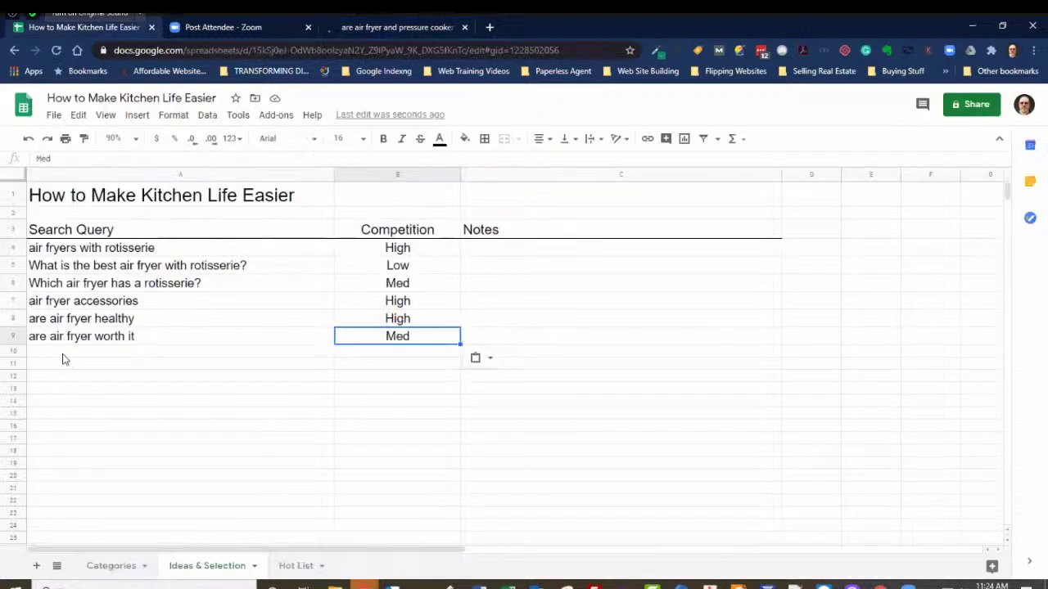
left_click(66, 359)
right_click(77, 358)
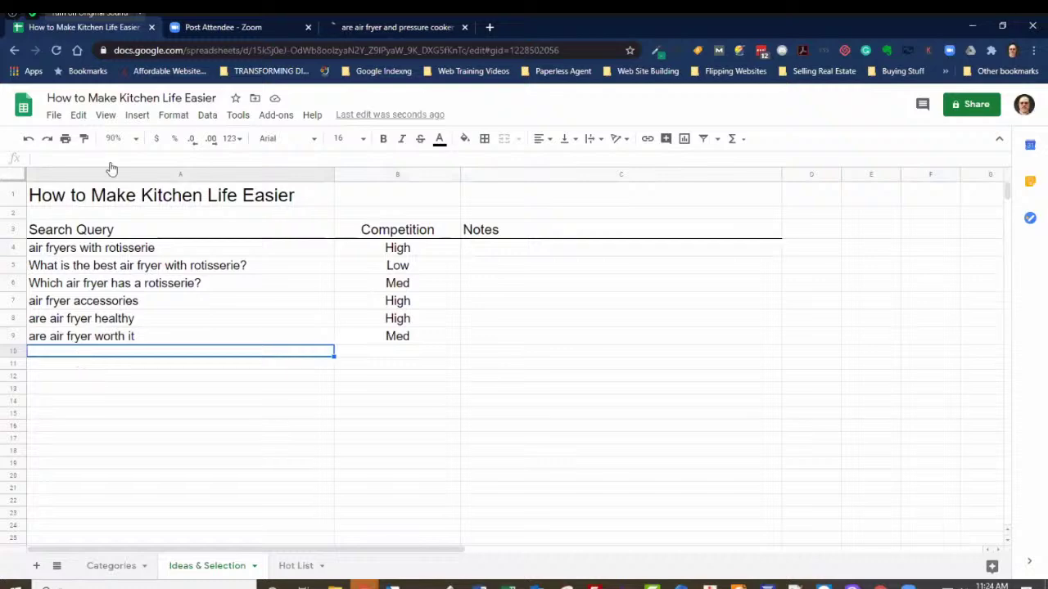
left_click(98, 179)
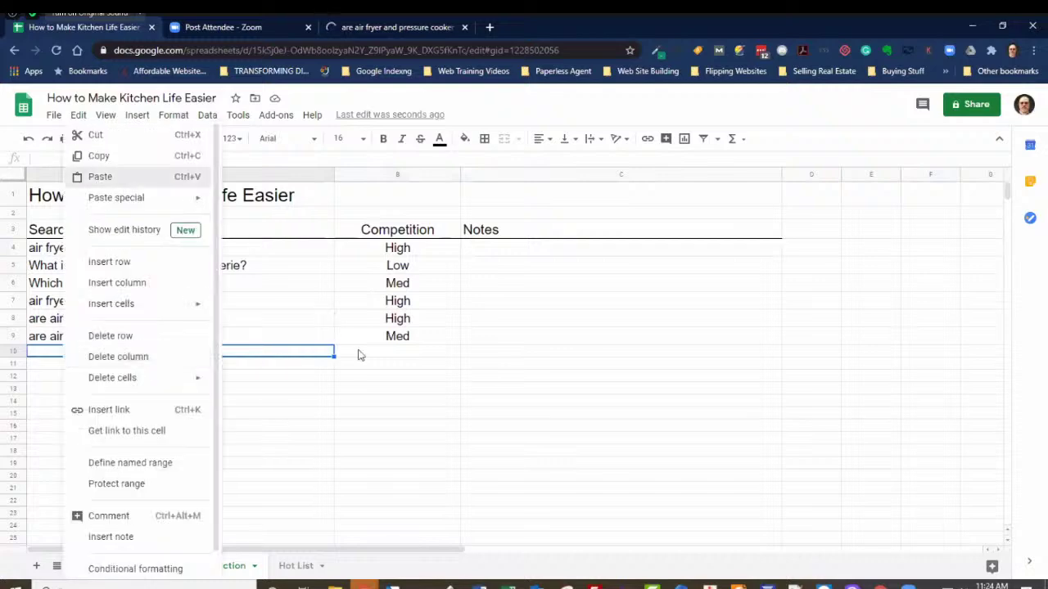
Copy the Google query "are air fryer and pressure cooker the same" and paste it into cell A10 of the Search Query list
left_click(364, 24)
triple_click(234, 111)
right_click(233, 115)
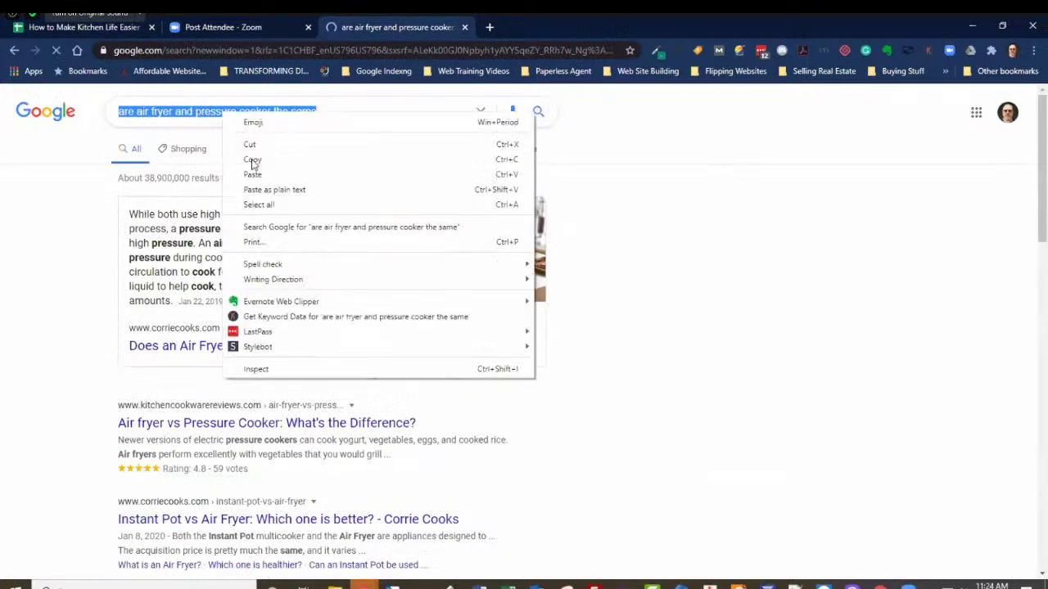
left_click(253, 161)
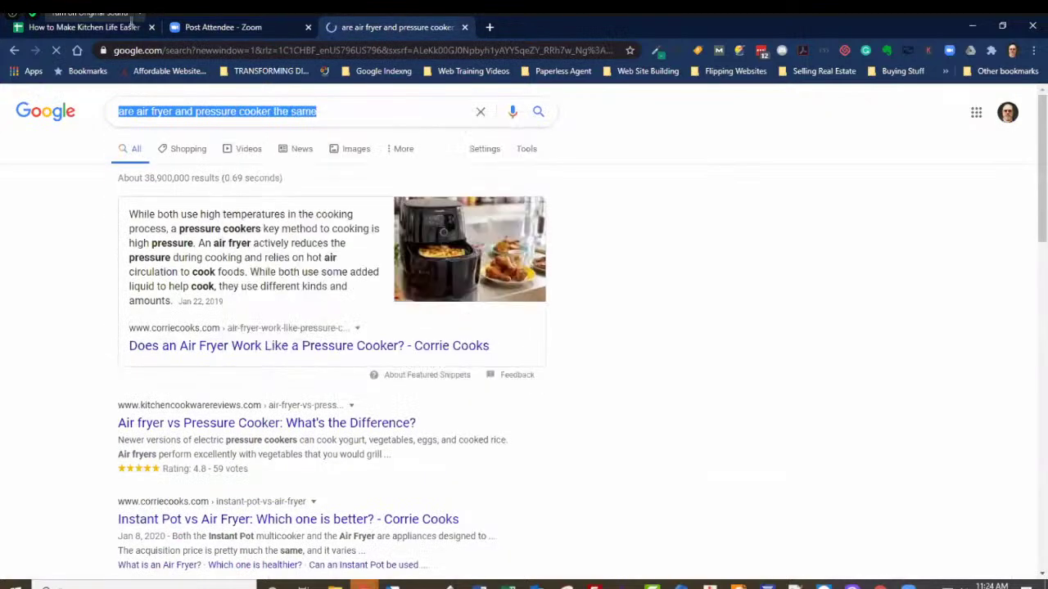
key("ctrl+1")
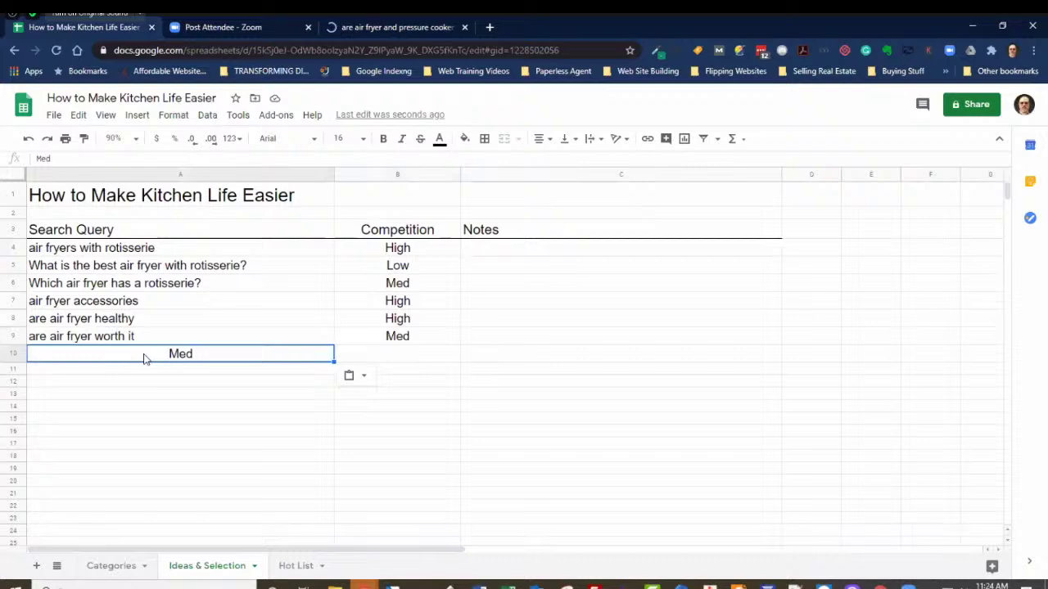
right_click(144, 359)
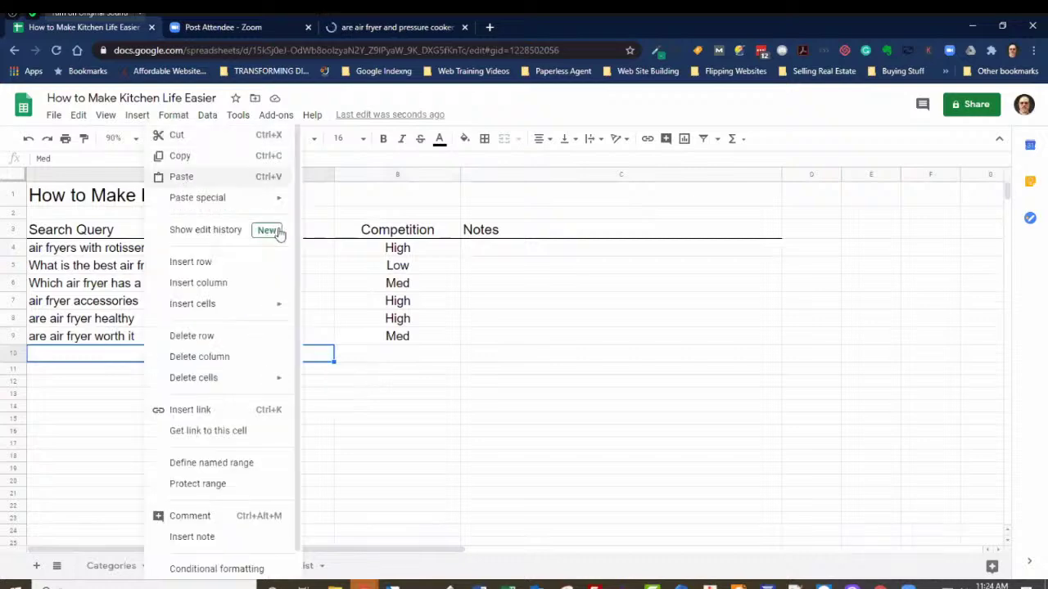
key("ctrl+v")
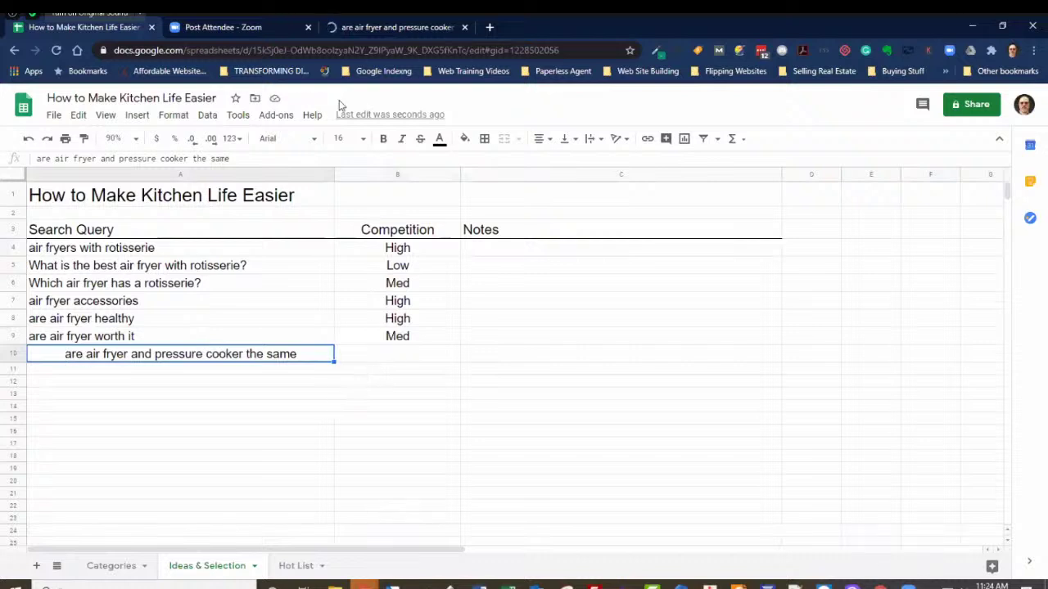
key("Tab")
Examine the Google results for "are air fryer and pressure cooker the same", checking the sites, titles and traffic estimates to judge competition
left_click(409, 29)
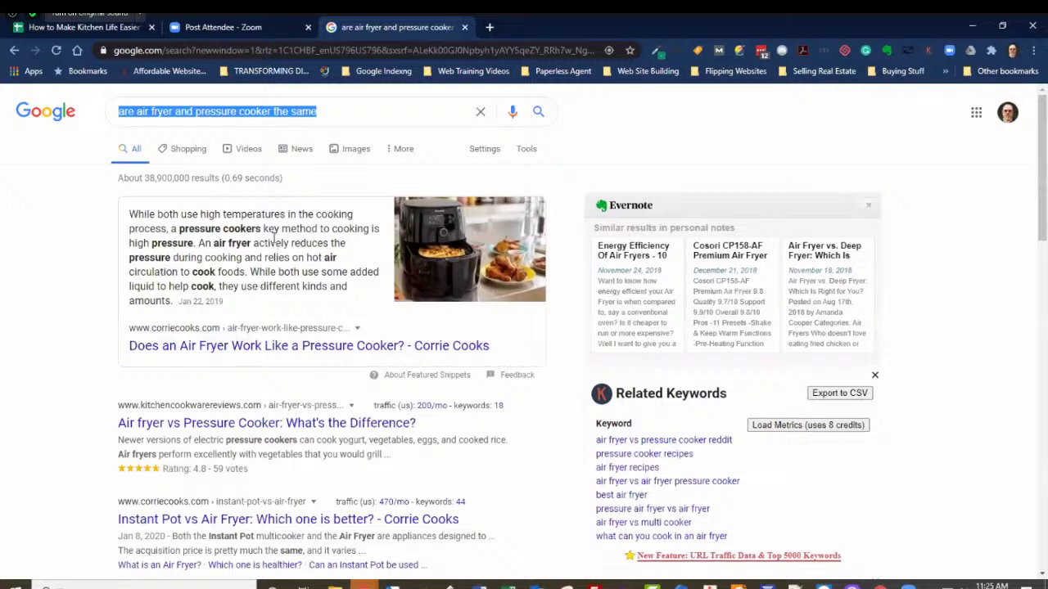
scroll(273, 238, "down", 2)
scroll(275, 243, "up", 2)
scroll(252, 380, "down", 1)
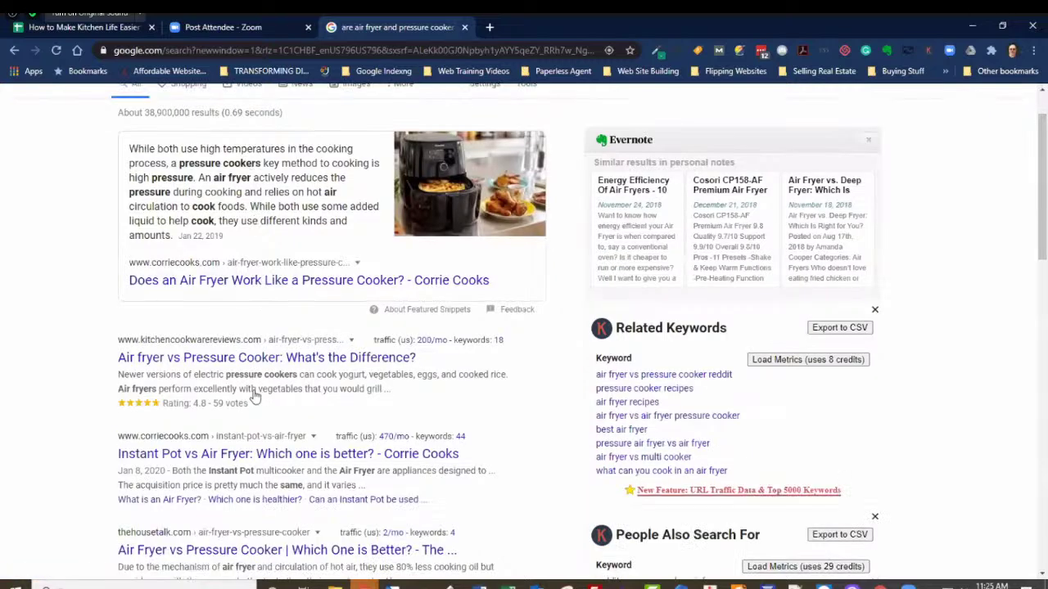
scroll(254, 419, "down", 1)
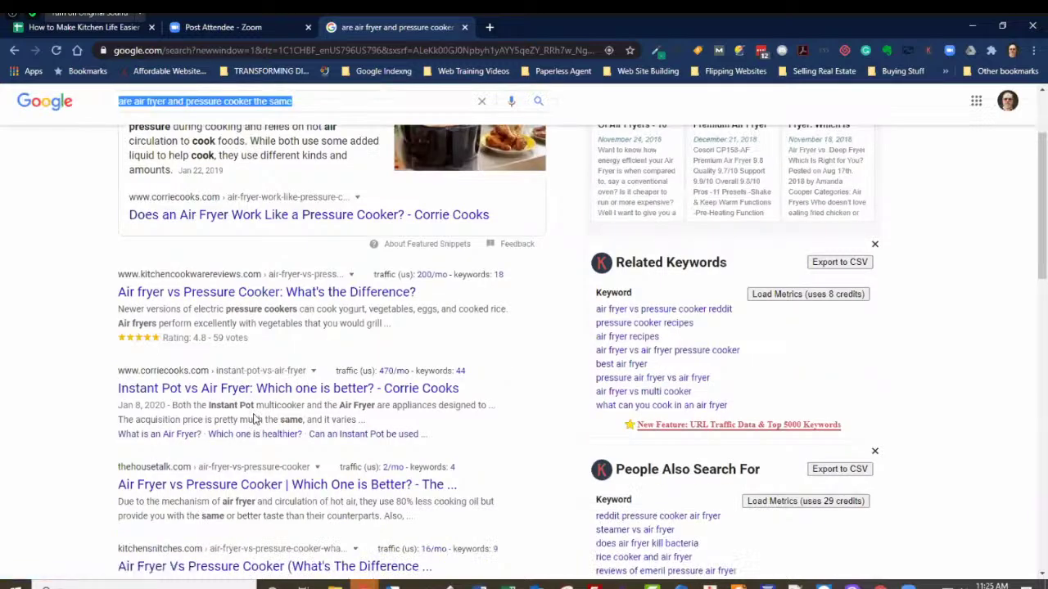
scroll(245, 435, "down", 1)
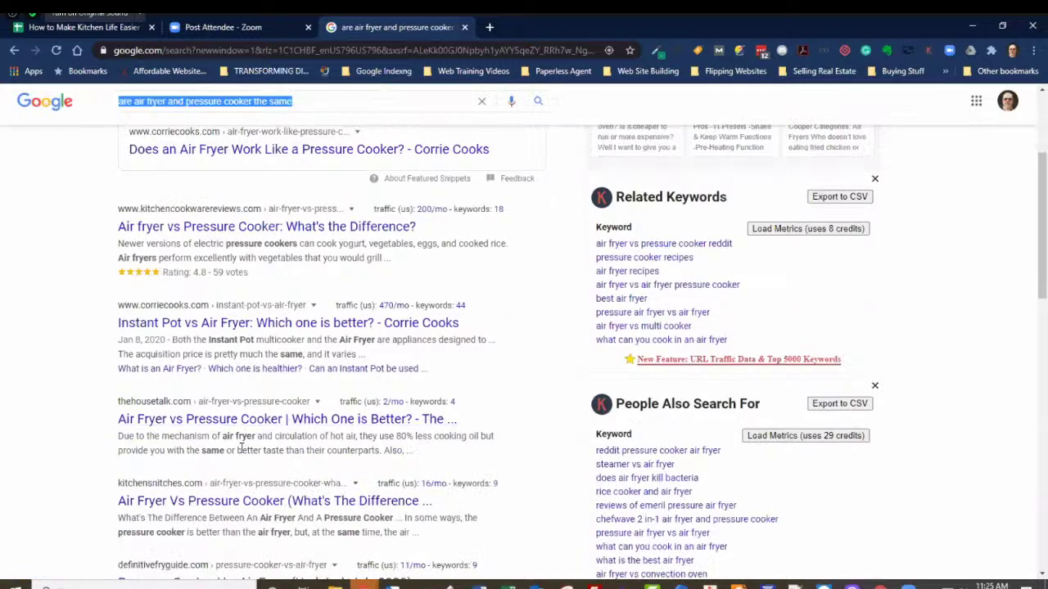
scroll(235, 472, "down", 2)
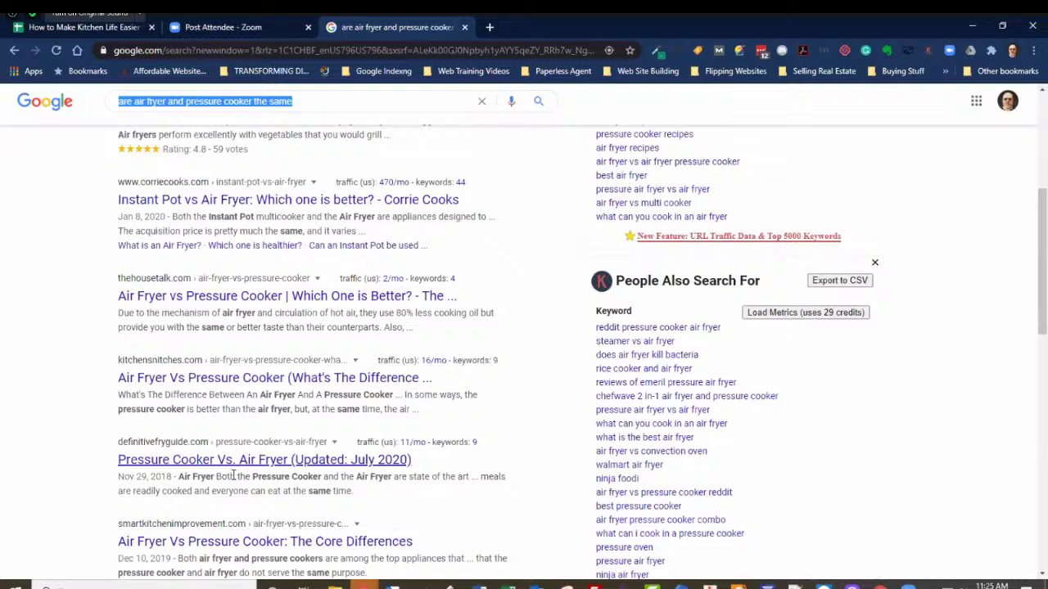
scroll(233, 480, "down", 1)
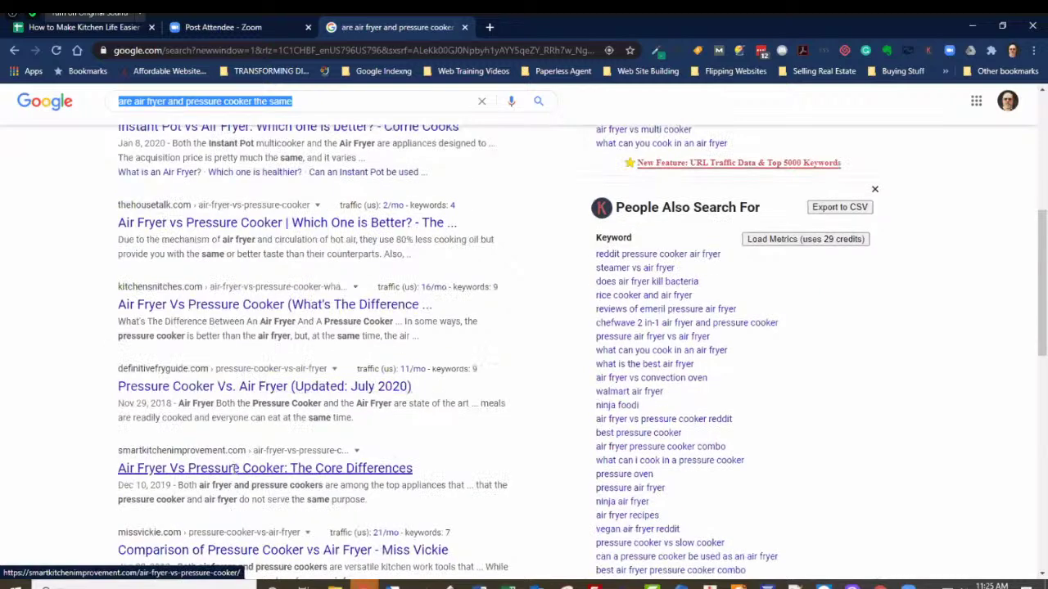
scroll(235, 469, "up", 5)
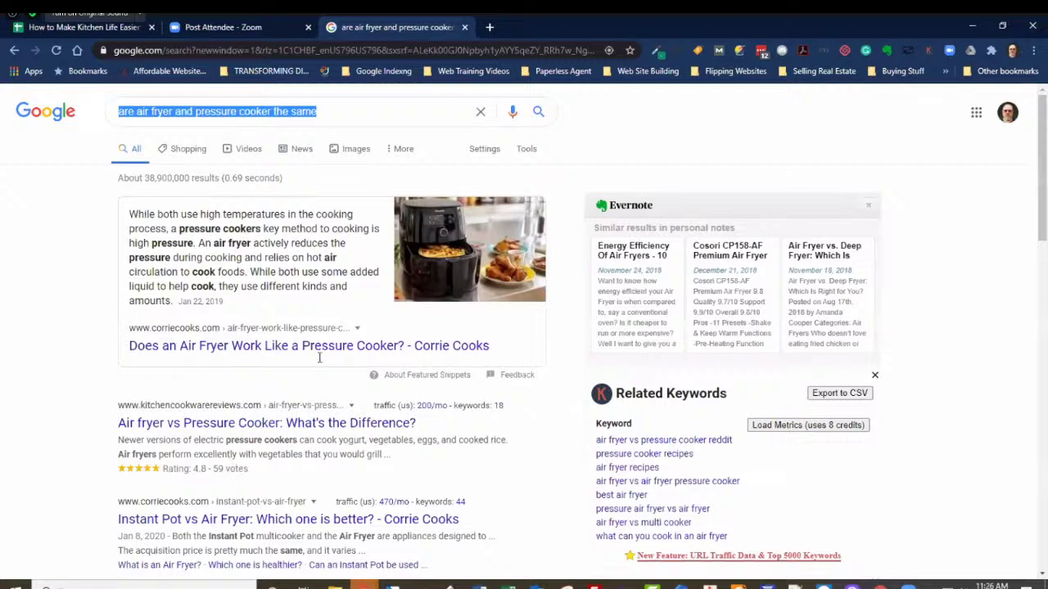
scroll(281, 293, "down", 1)
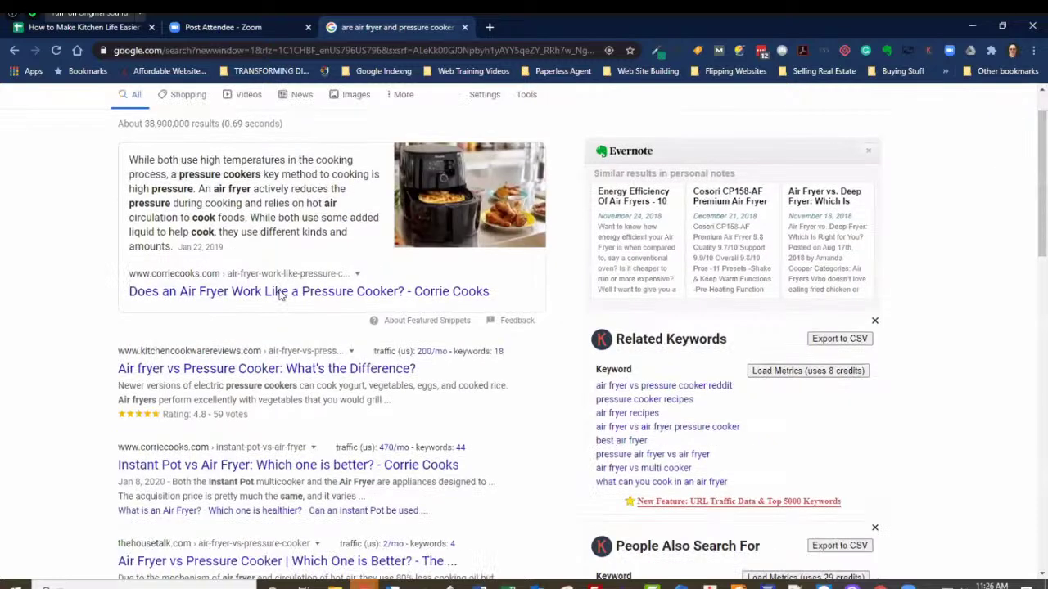
scroll(280, 295, "down", 2)
scroll(279, 294, "down", 1)
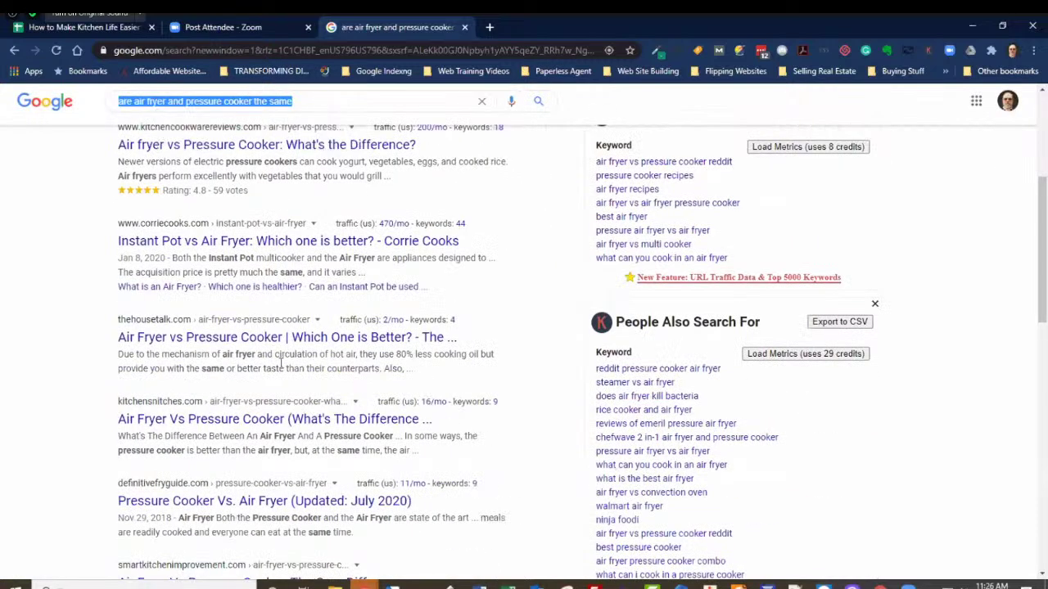
scroll(281, 367, "down", 5)
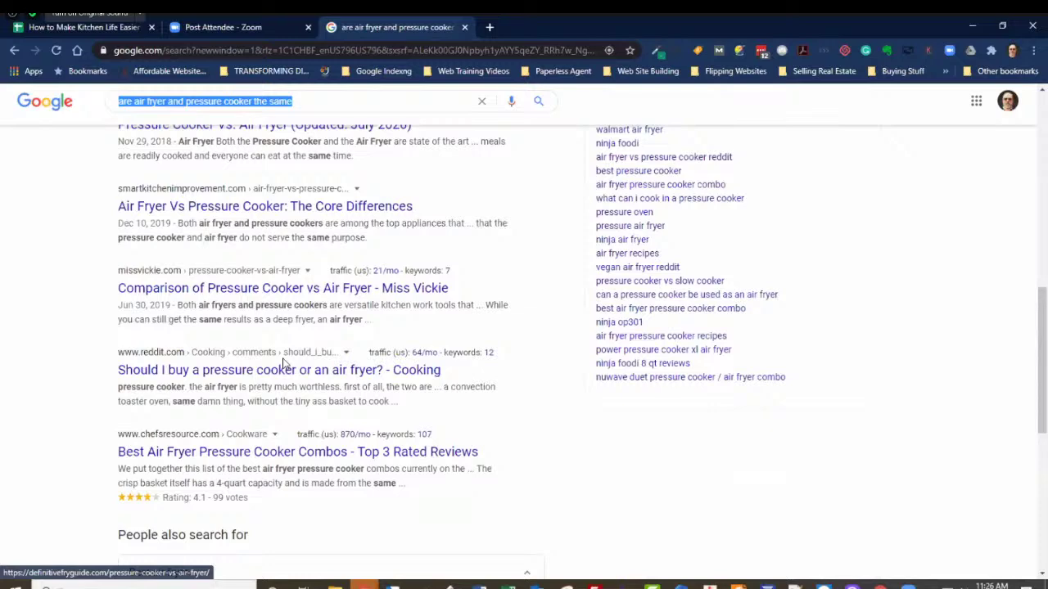
scroll(153, 120, "up", 5)
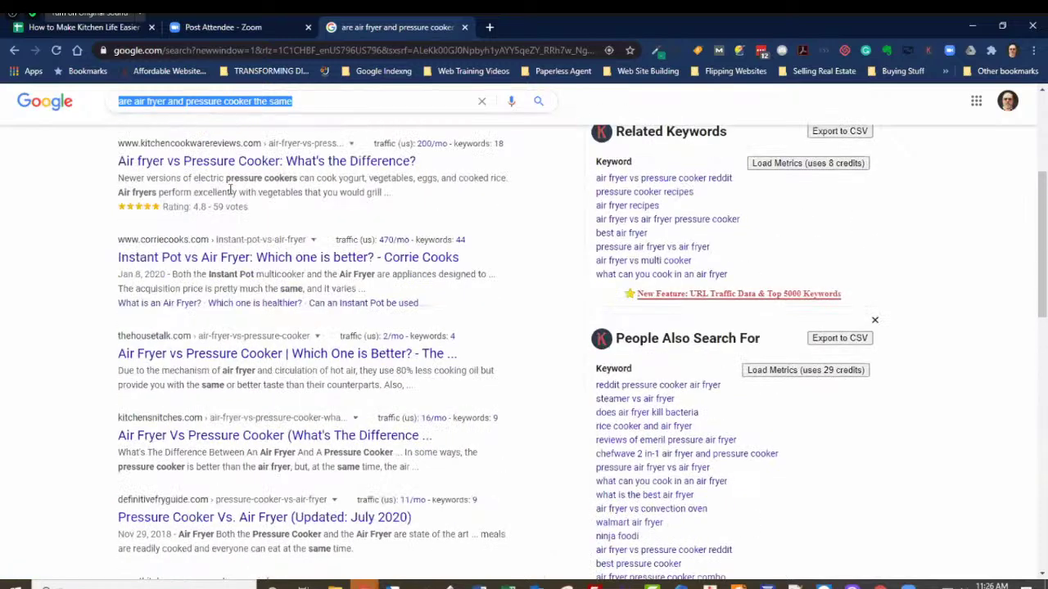
scroll(208, 297, "up", 2)
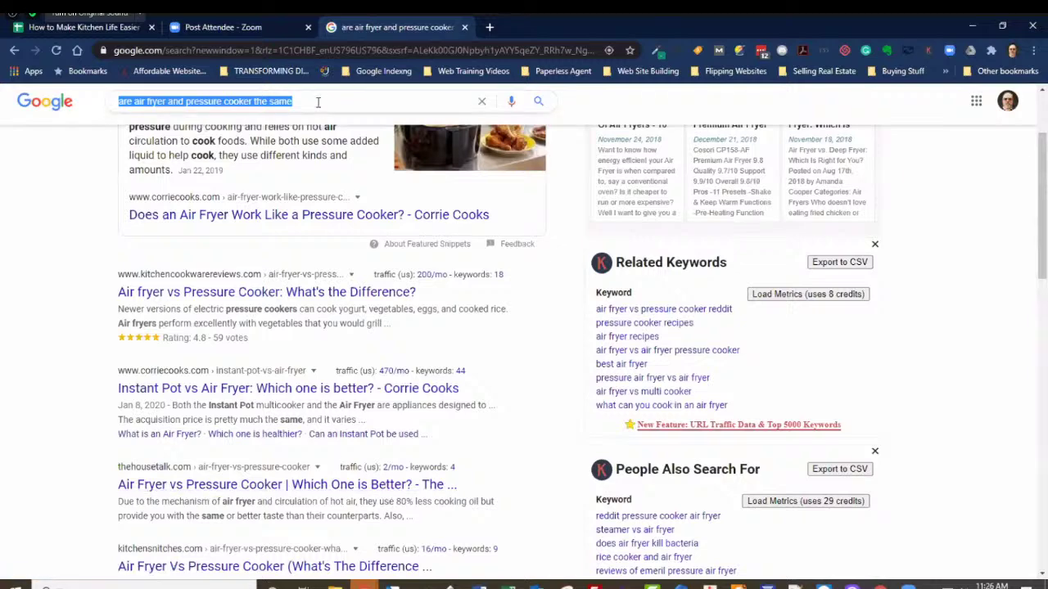
Copy the Competition rating Low from cell B5 to B10 for "are air fryer and pressure cooker the same" in the spreadsheet
left_click(99, 27)
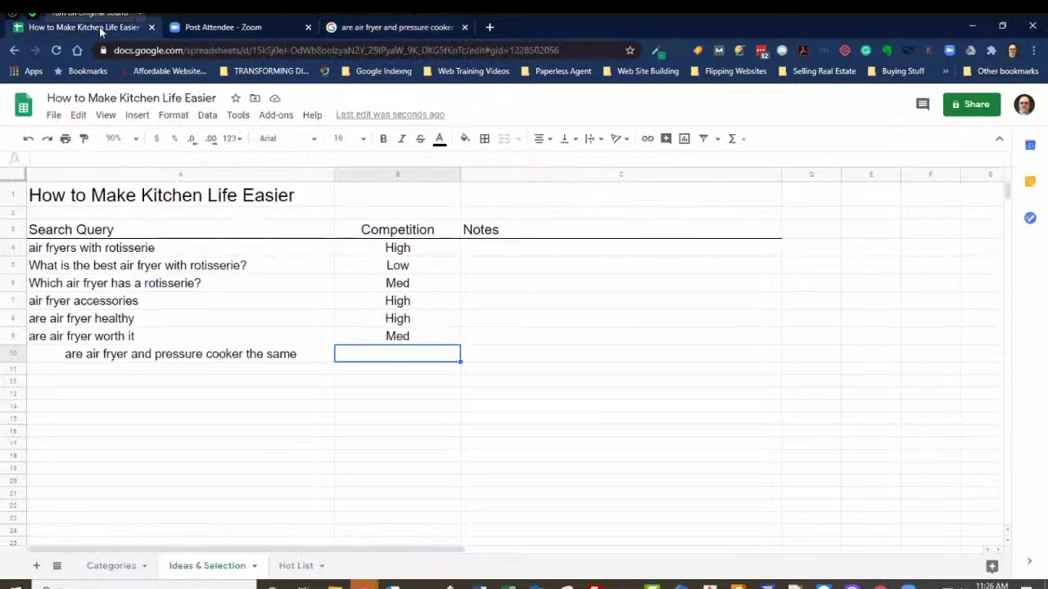
right_click(403, 270)
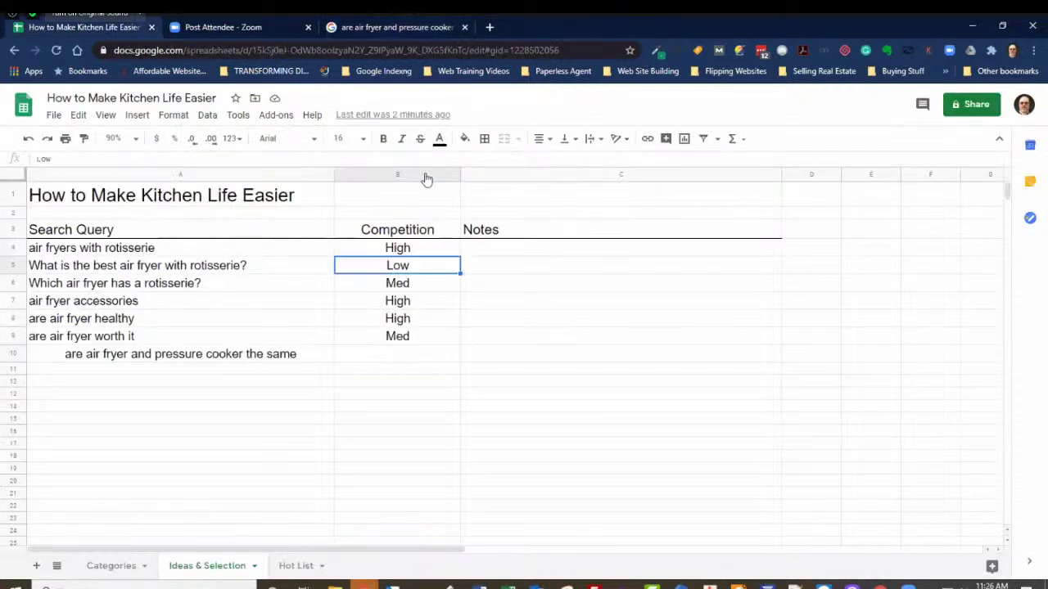
key("ctrl+c")
left_click(396, 360)
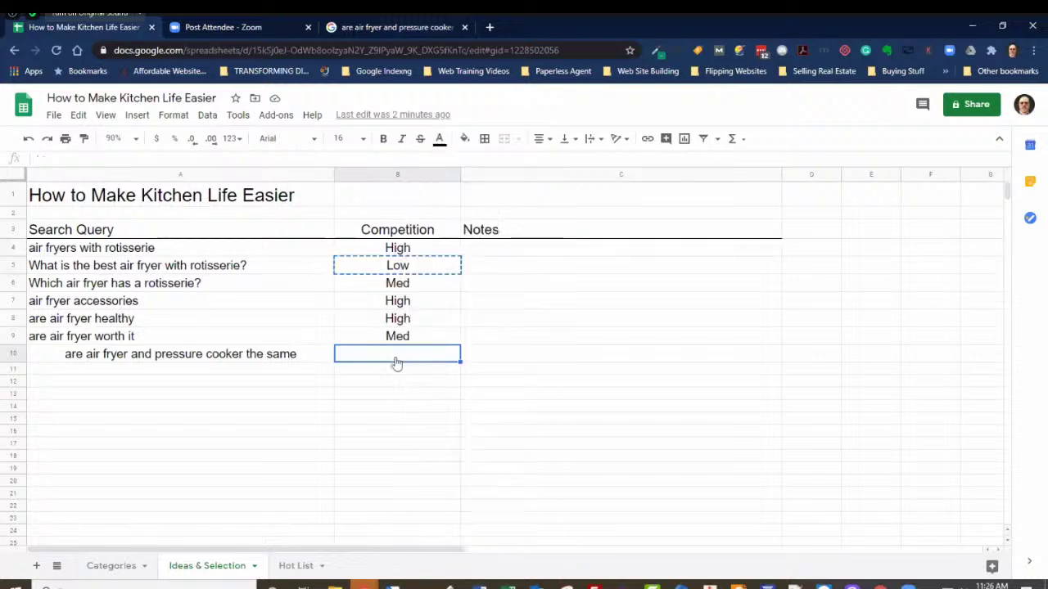
right_click(396, 363)
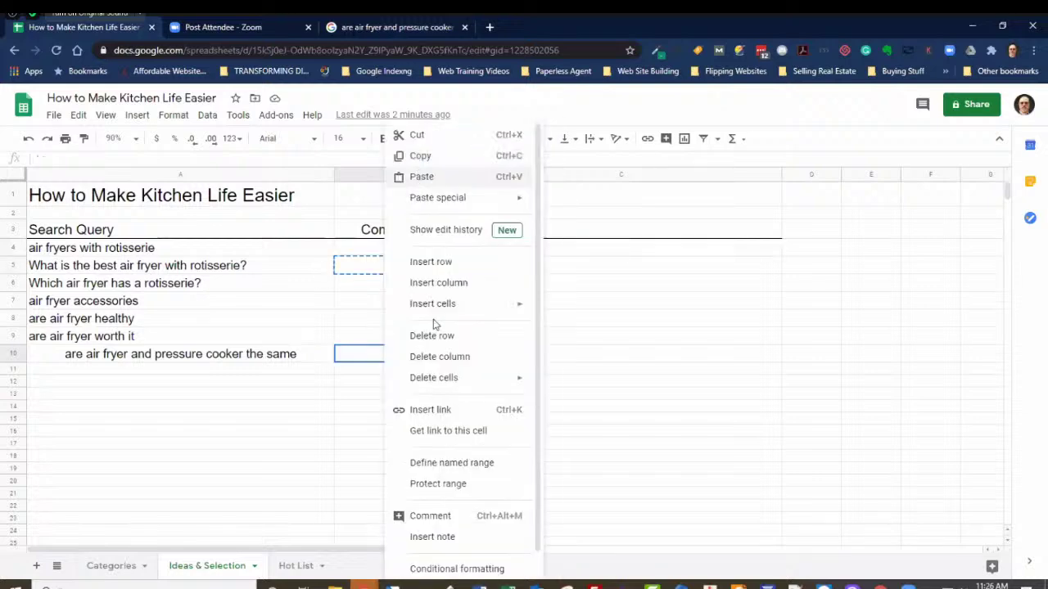
key("ctrl+v")
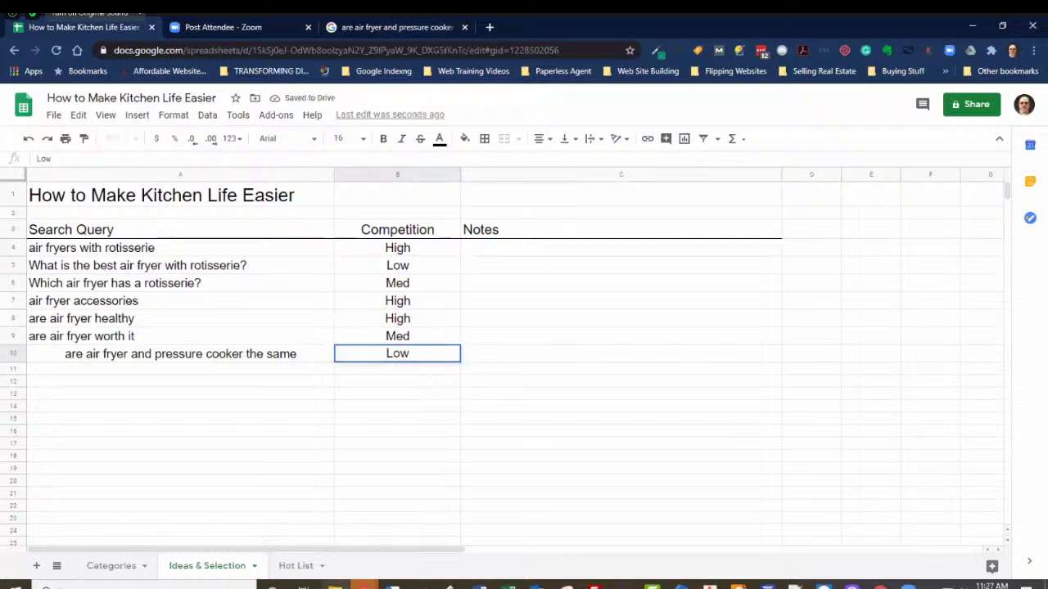
Try sorting the Ideas & Selection sheet by column A, A → Z, undo the sort, and return to the "Make your article hit list" slide
mouse_move(364, 586)
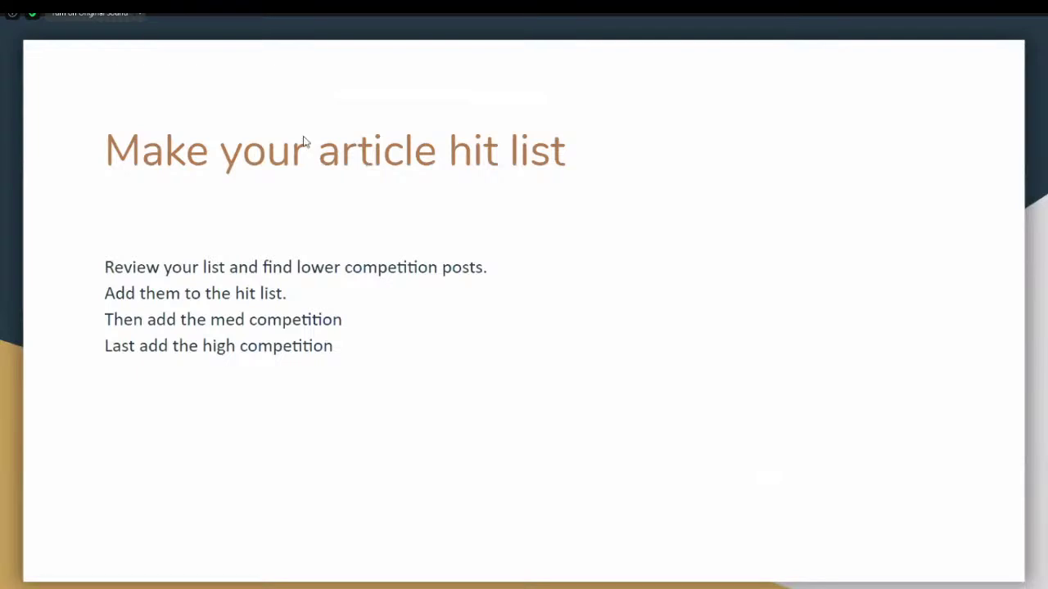
key("alt+Tab")
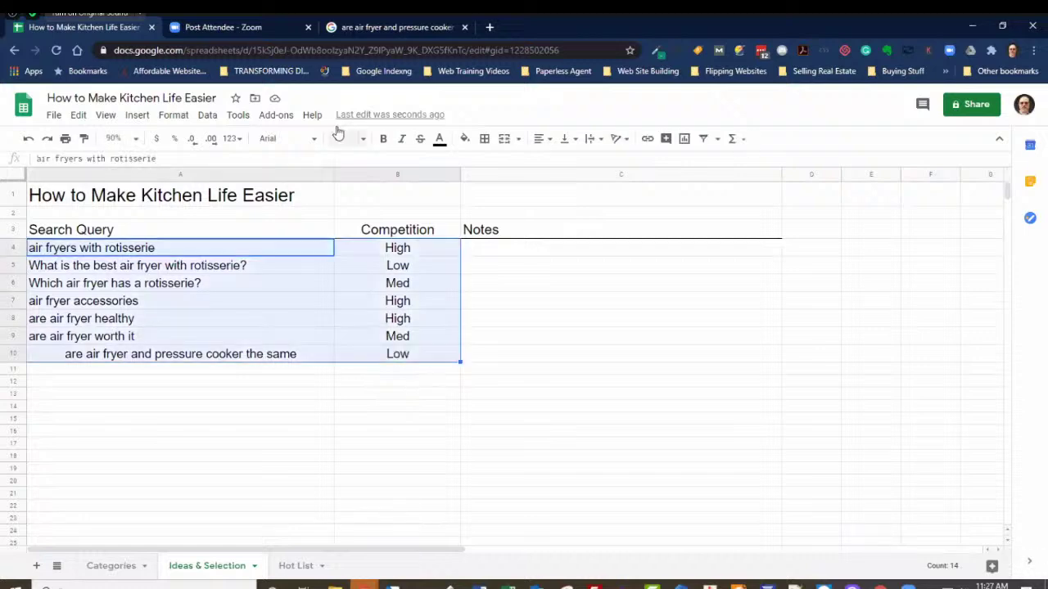
left_click(207, 114)
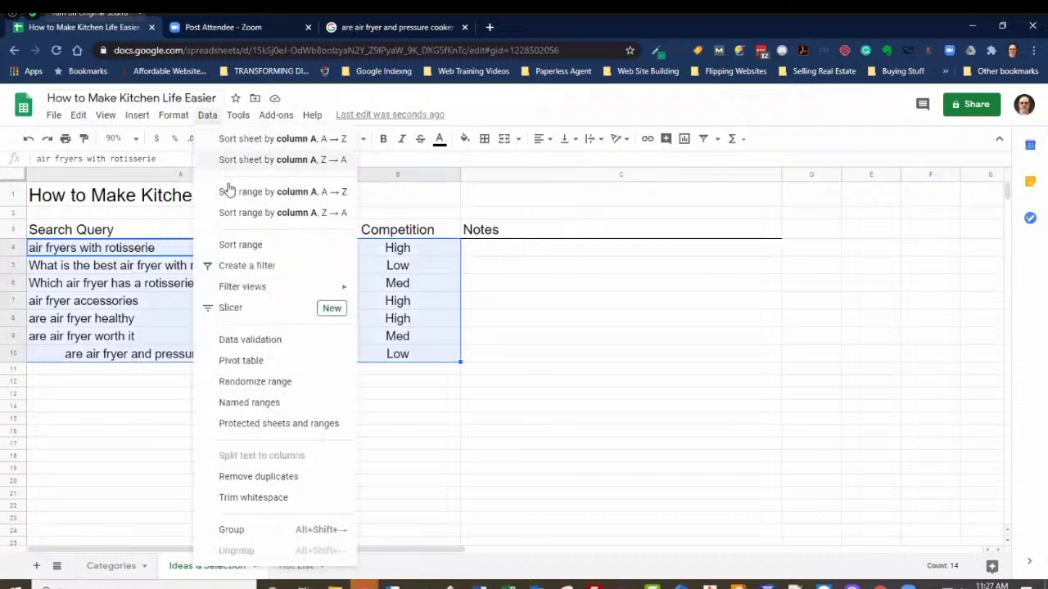
left_click(255, 144)
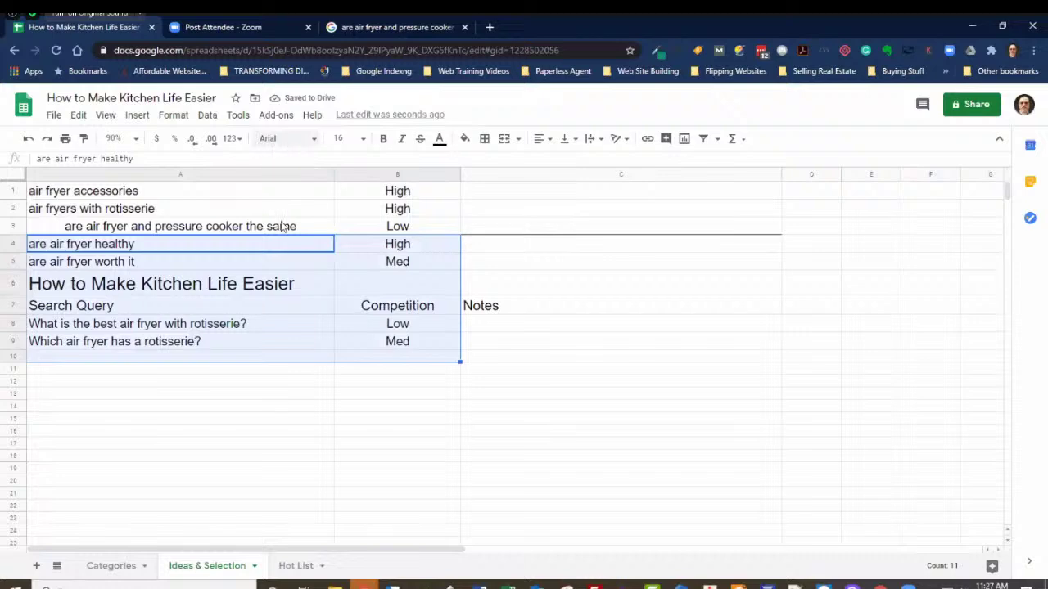
key("ctrl+z")
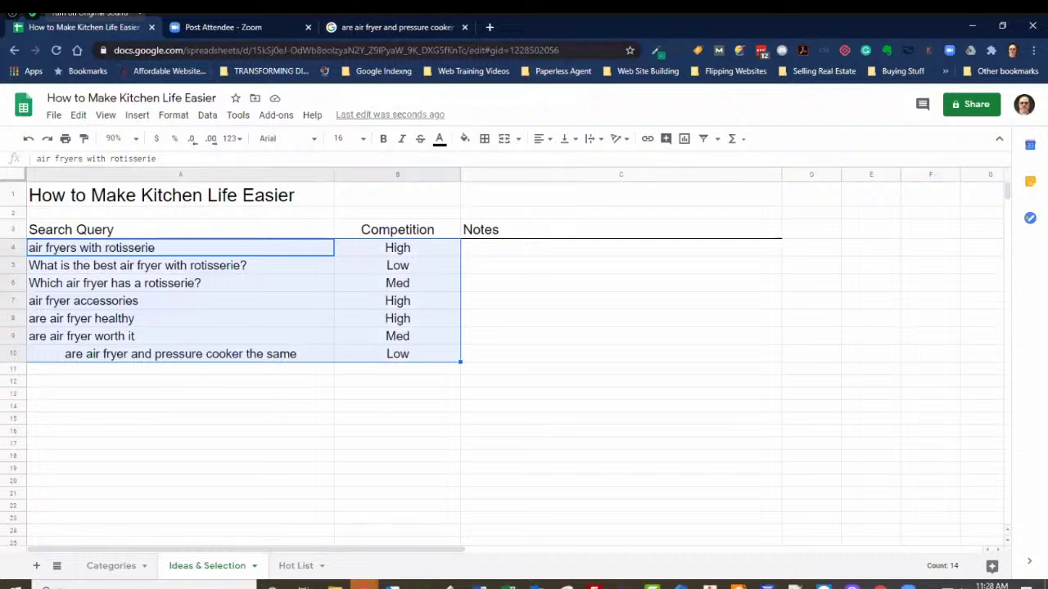
key("alt+Tab")
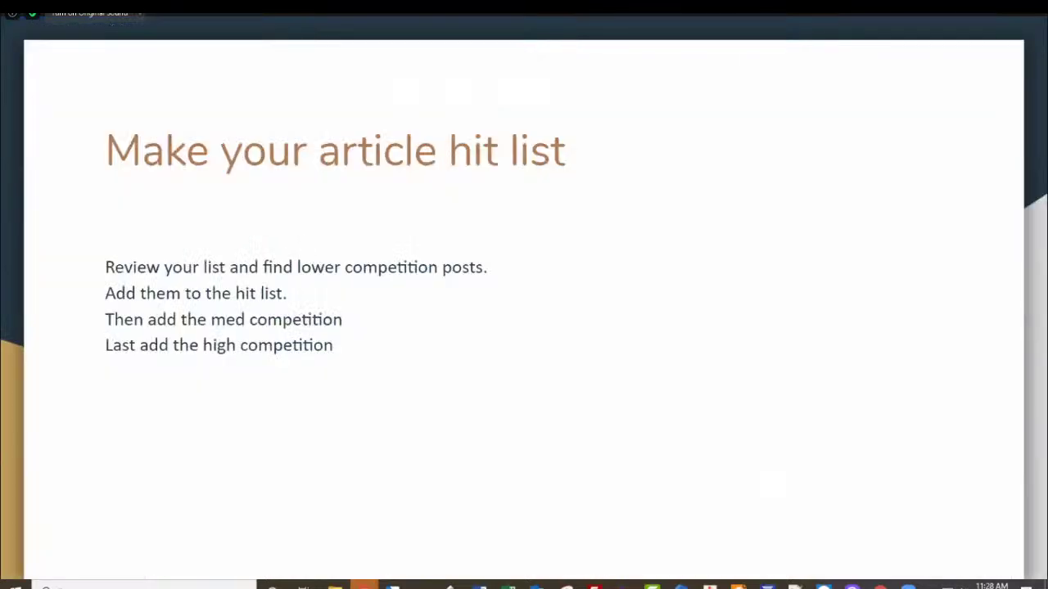
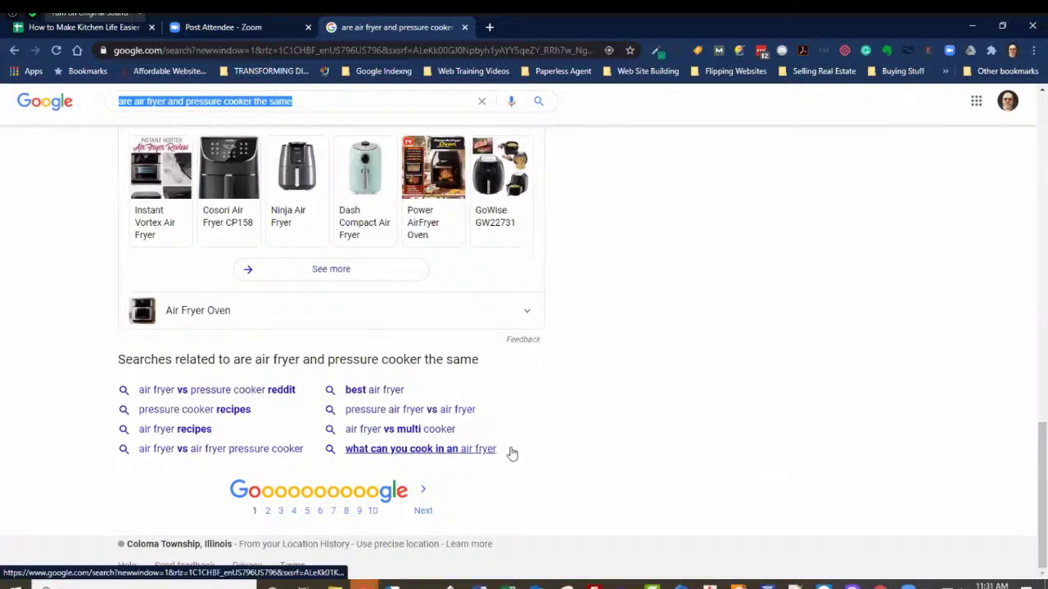
left_click_drag(507, 449, 366, 465)
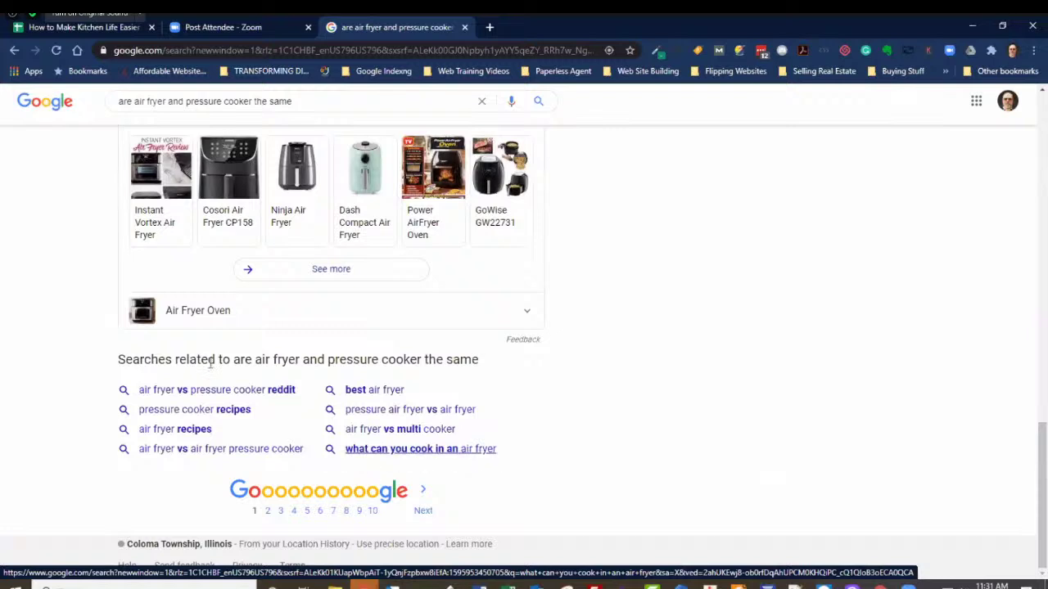
right_click(418, 452)
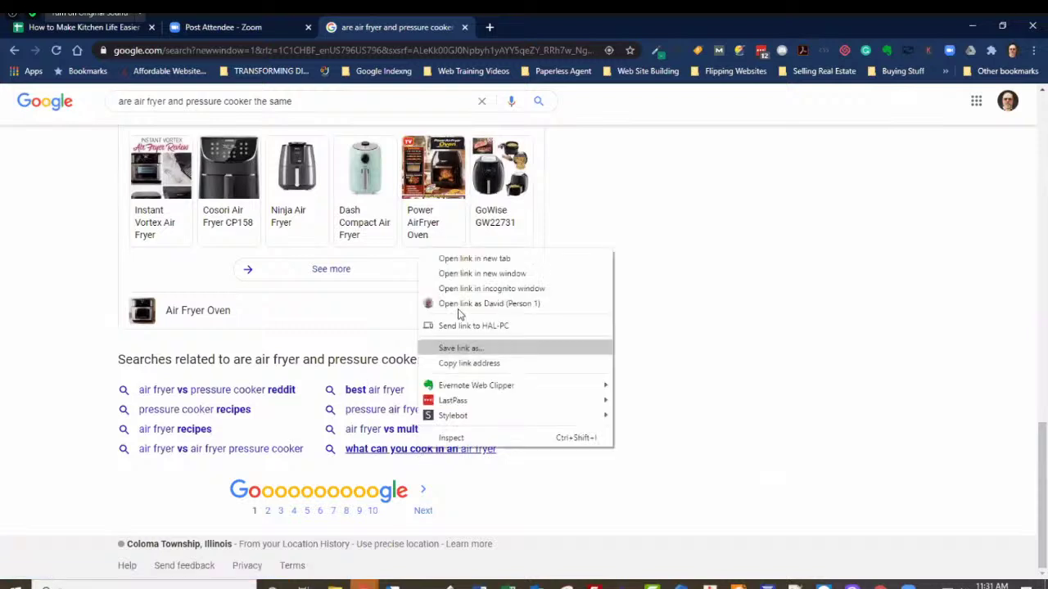
left_click(337, 305)
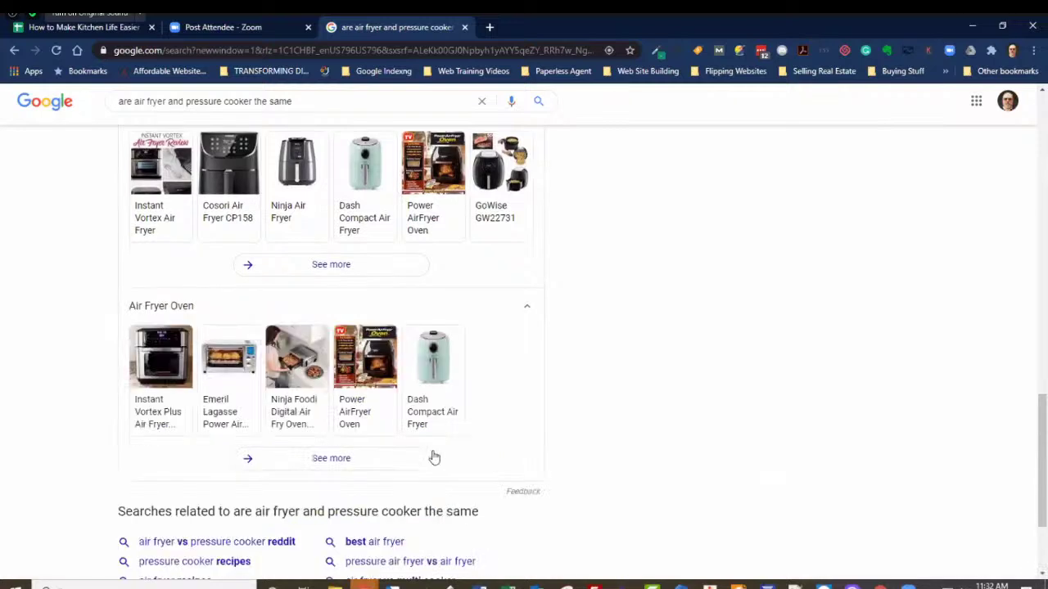
scroll(434, 457, "down", 2)
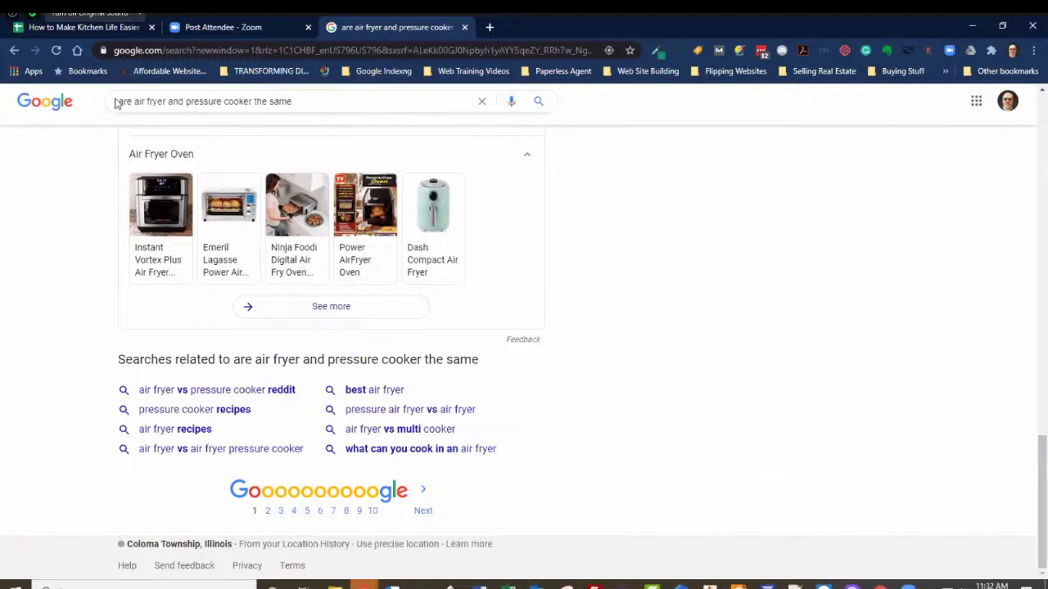
Search Google for the exact phrase "are air fryer and pressure cooker the same" by enclosing the query in quotation marks
left_click(187, 115)
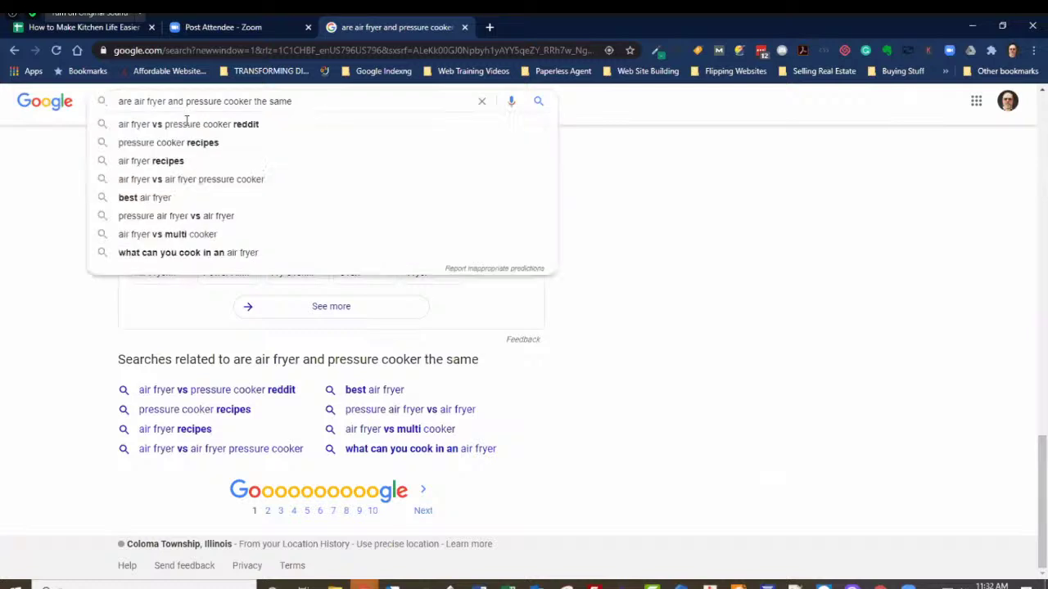
key("Home")
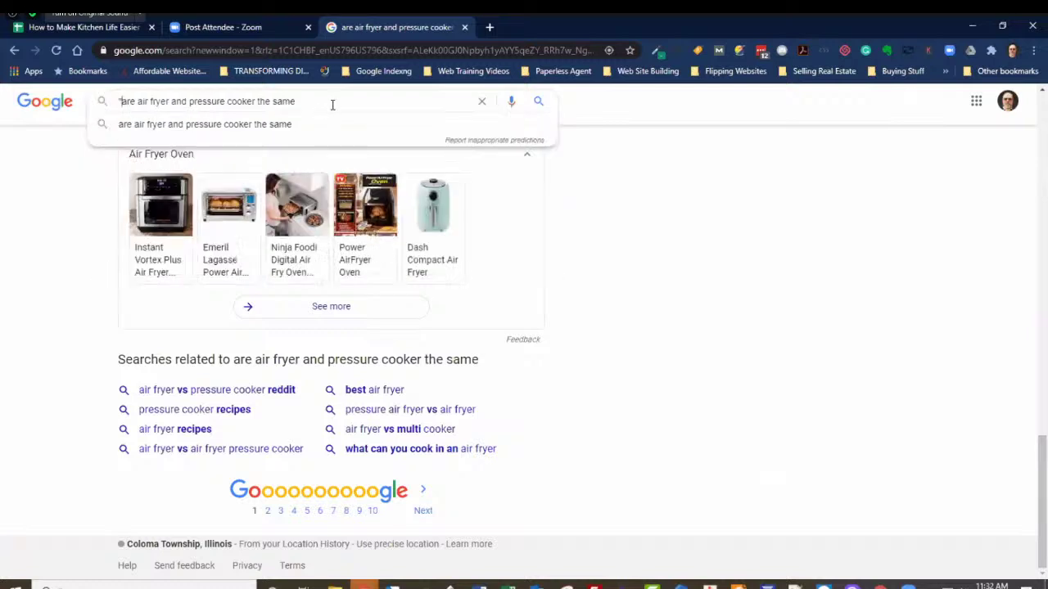
type("\"")
key("End")
type("\"")
key("Return")
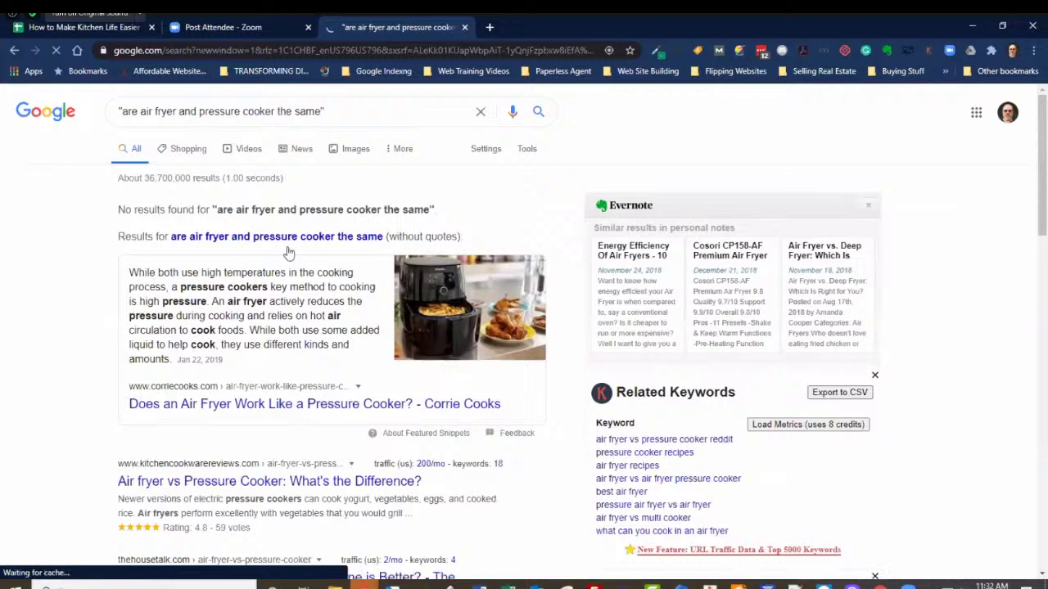
Page through the results for "are air fryer and pressure cooker the same" via pages 10 and 14 to page 17
scroll(288, 254, "down", 5)
scroll(294, 260, "down", 4)
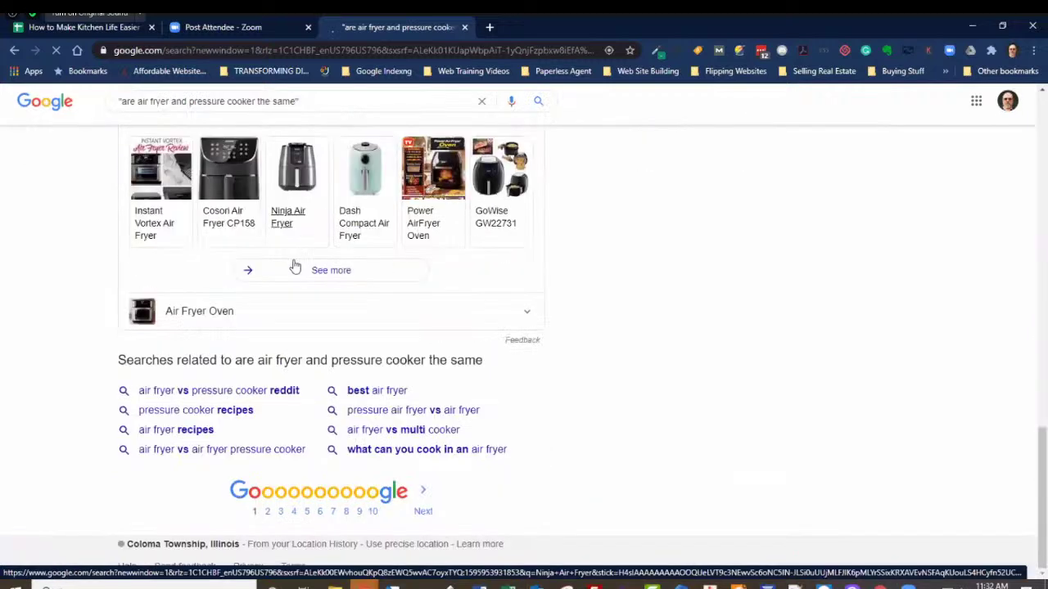
left_click(374, 514)
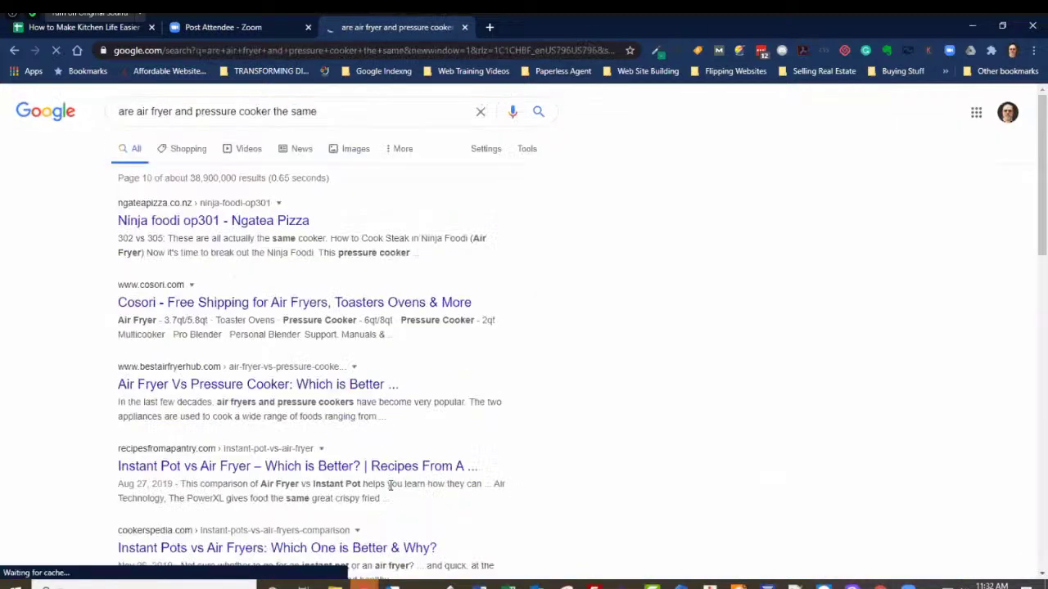
scroll(390, 485, "down", 10)
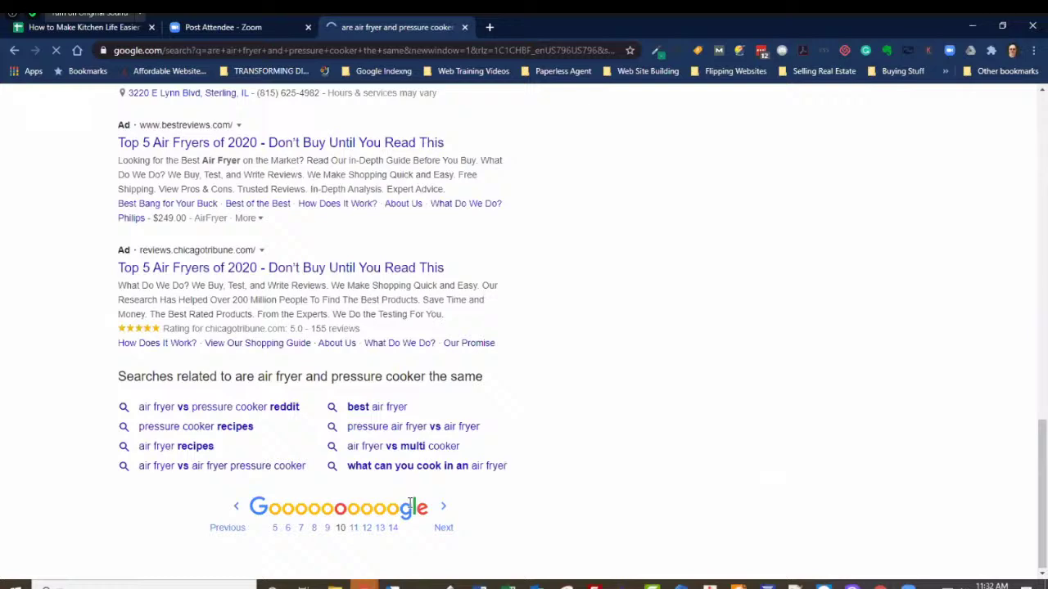
left_click(401, 463)
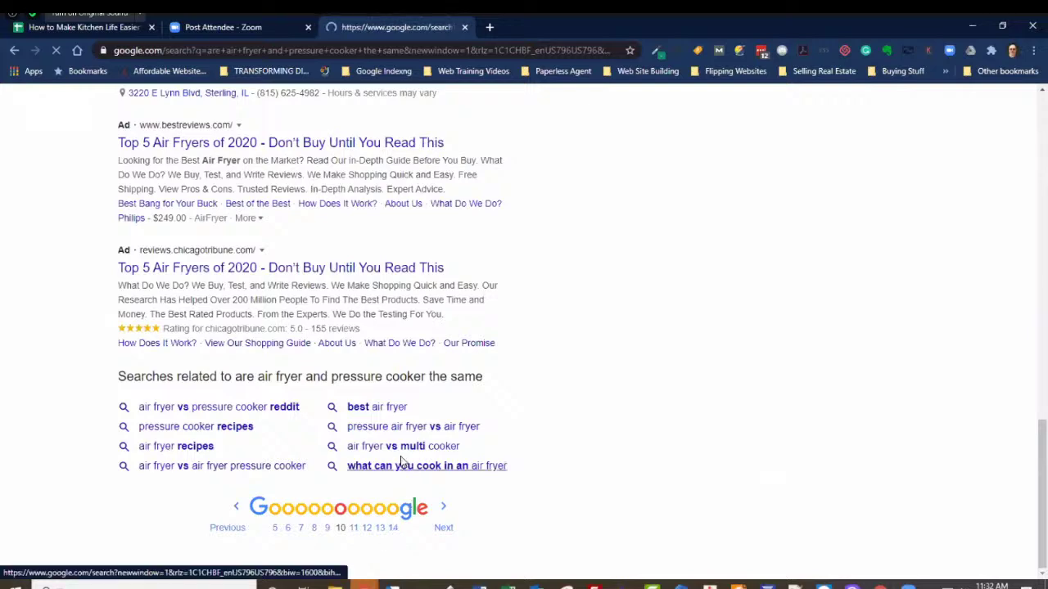
scroll(401, 463, "down", 10)
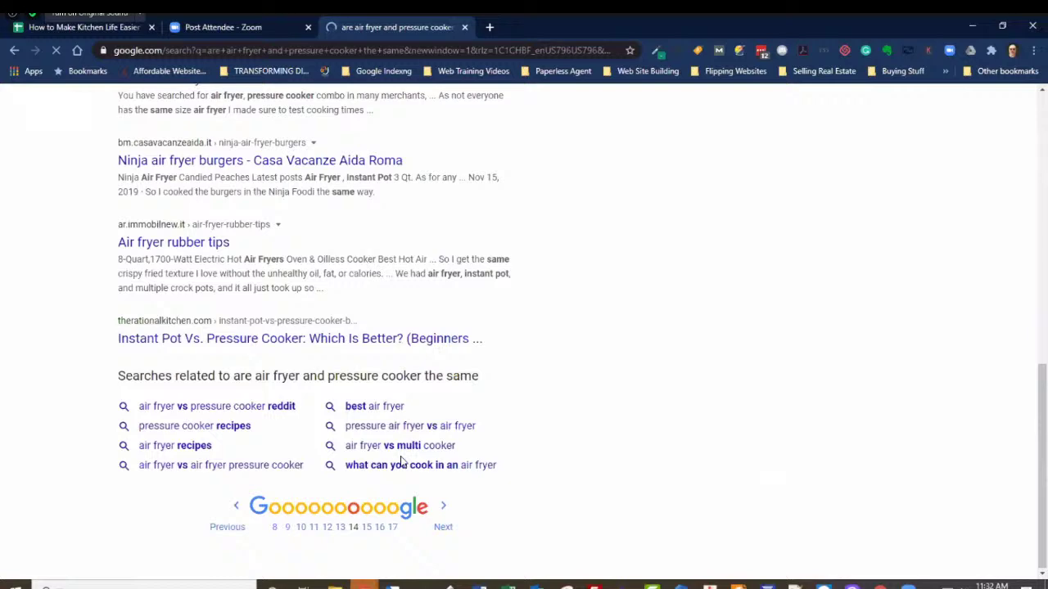
left_click(391, 528)
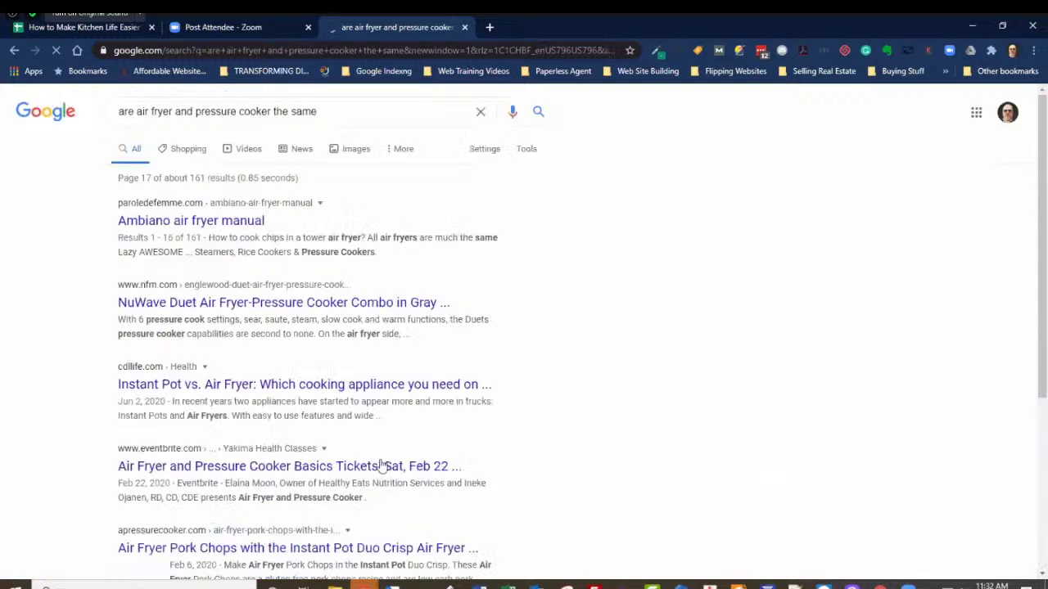
Examine the last results page, checking its result count, the listed pages and the omitted-entries note to gauge how many competing pages exist
scroll(382, 466, "down", 4)
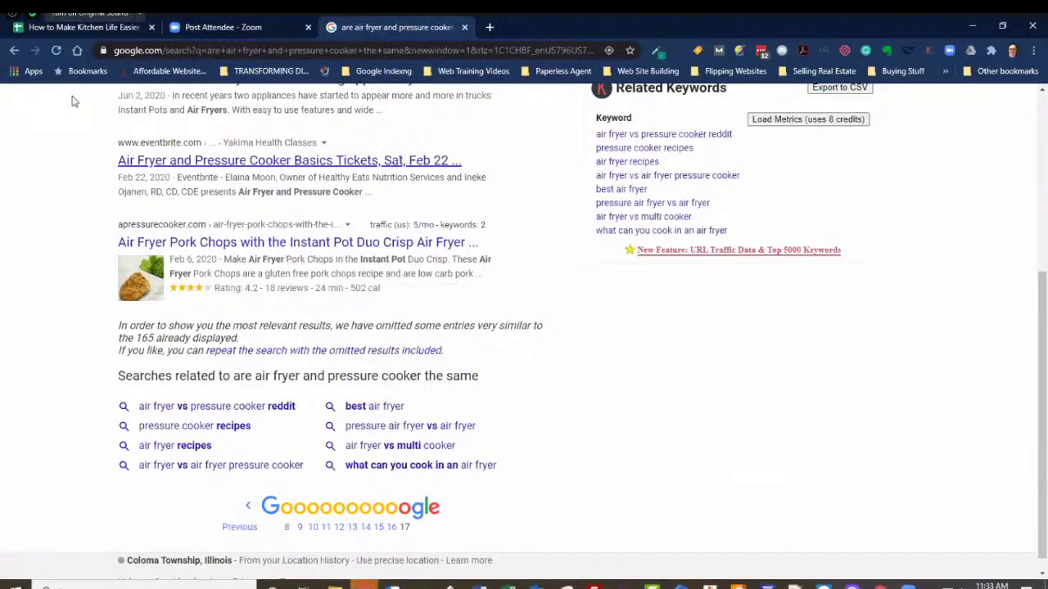
scroll(76, 102, "up", 4)
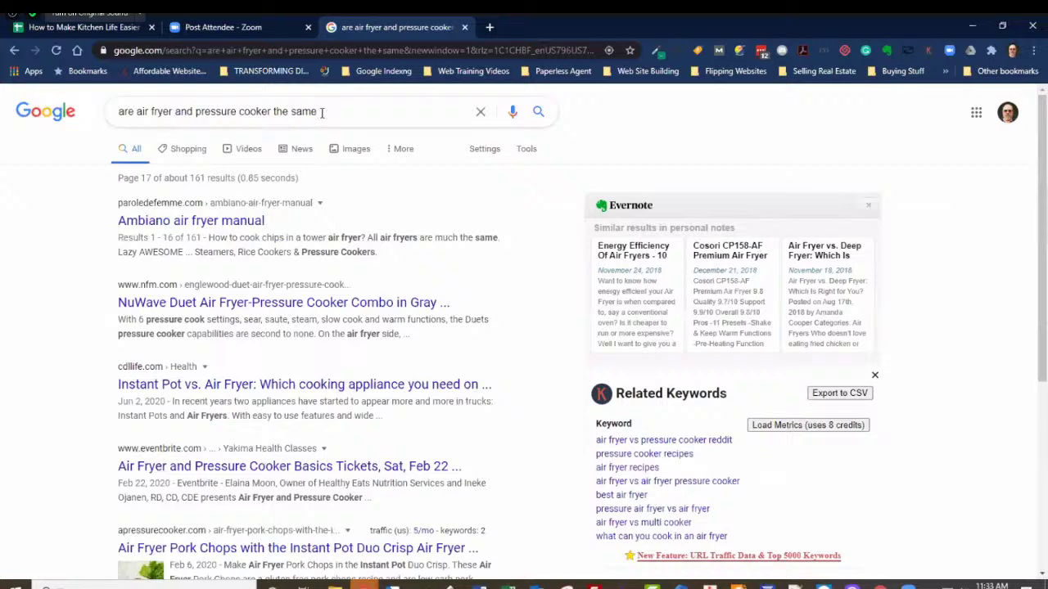
scroll(318, 398, "down", 4)
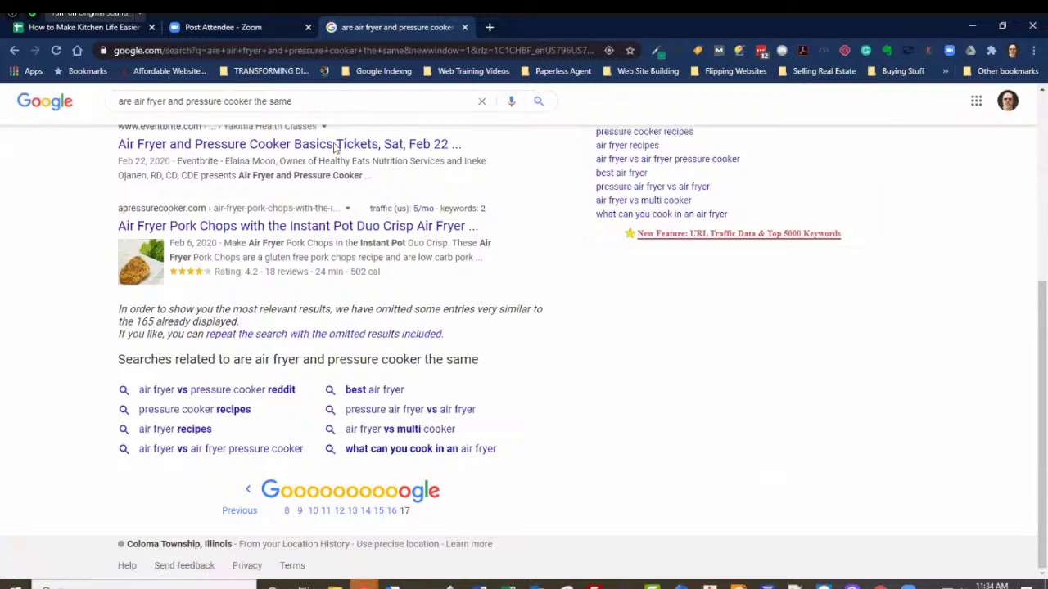
scroll(352, 193, "up", 3)
scroll(344, 163, "up", 1)
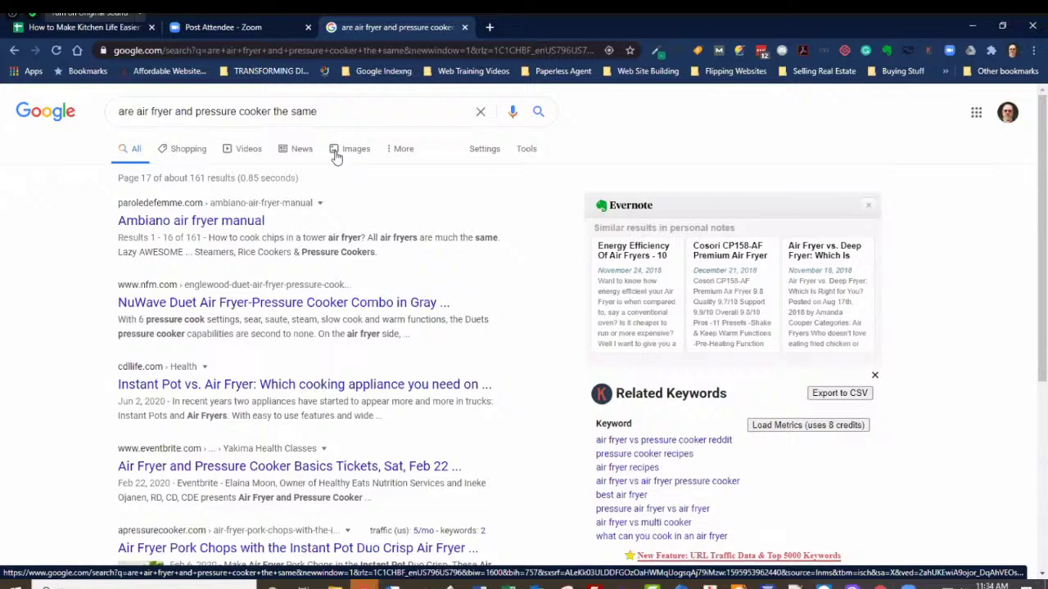
scroll(365, 373, "down", 3)
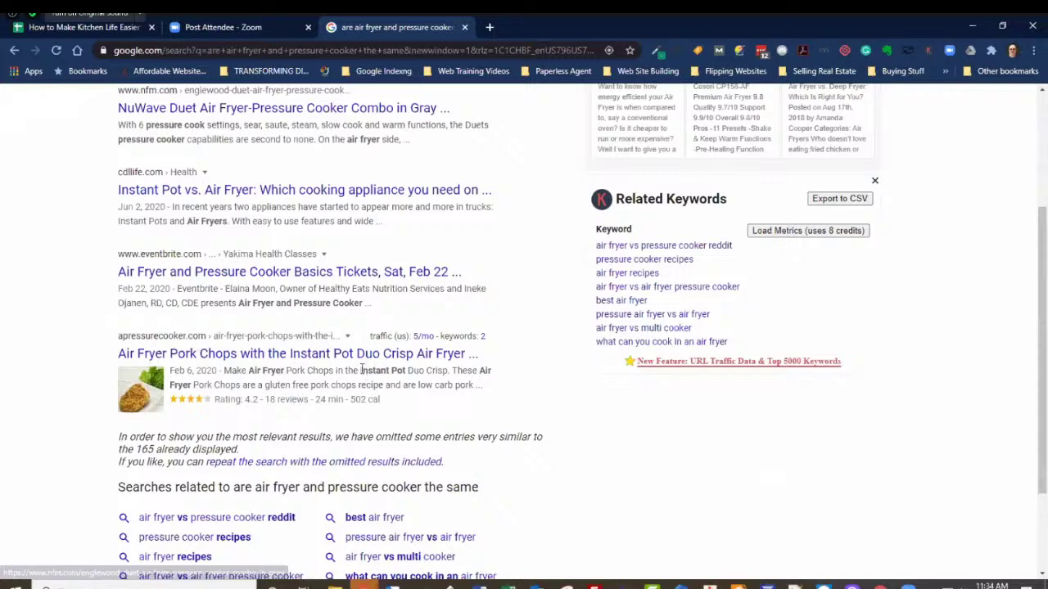
scroll(197, 330, "down", 2)
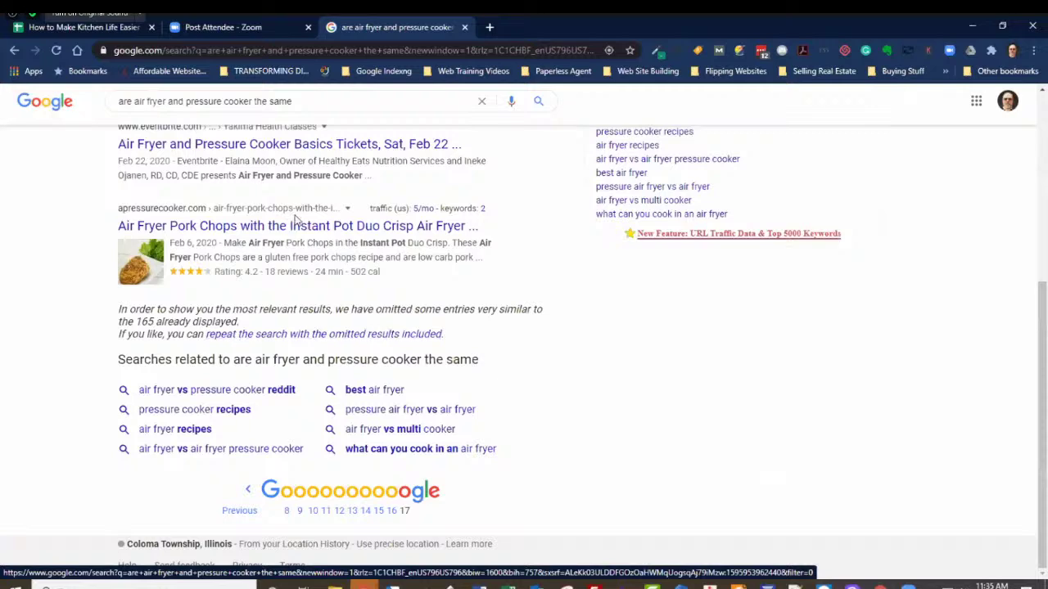
scroll(117, 103, "up", 4)
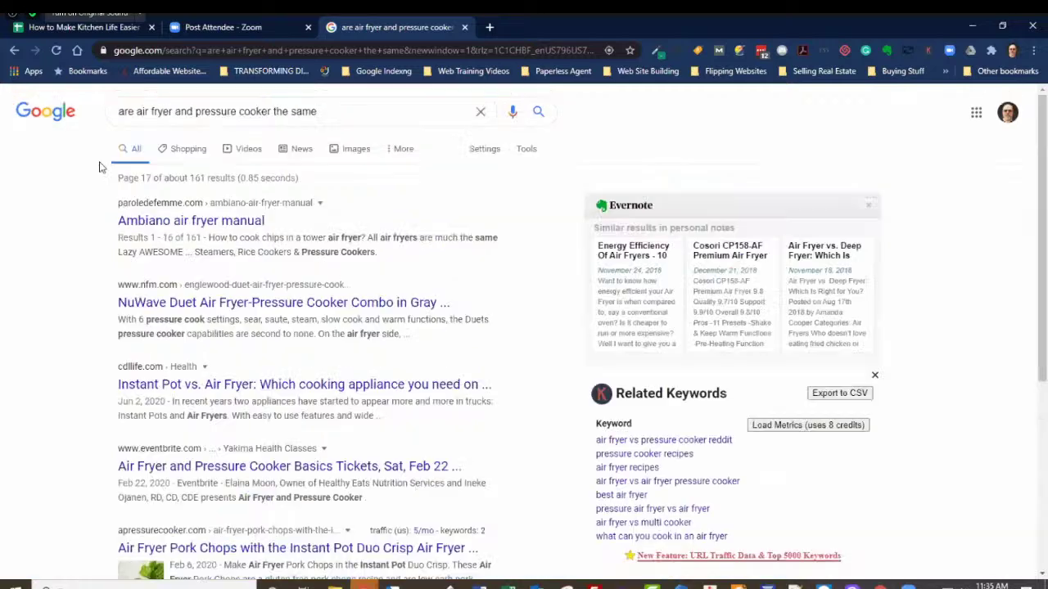
Prefix the query "are air fryer and pressure cooker the same" with "alibtitle:", run the search and look through the results
left_click(120, 112)
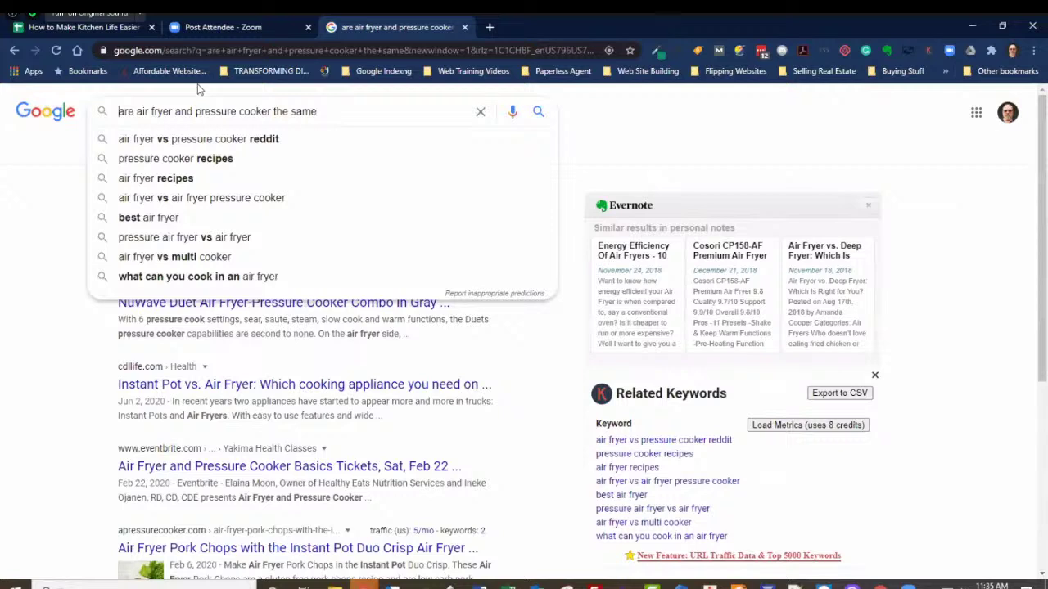
type("al")
key("Return")
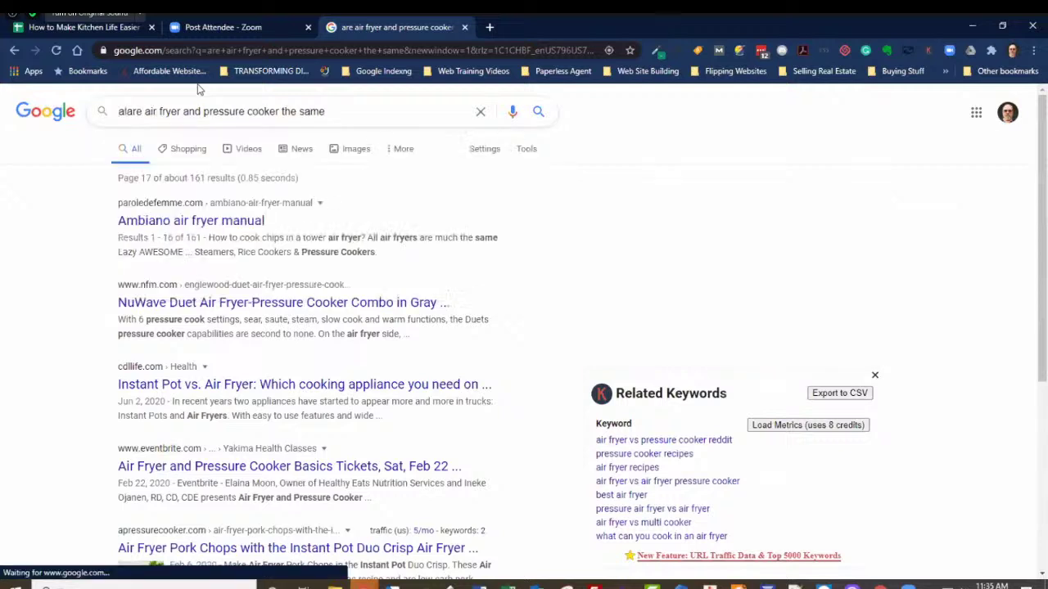
type("u")
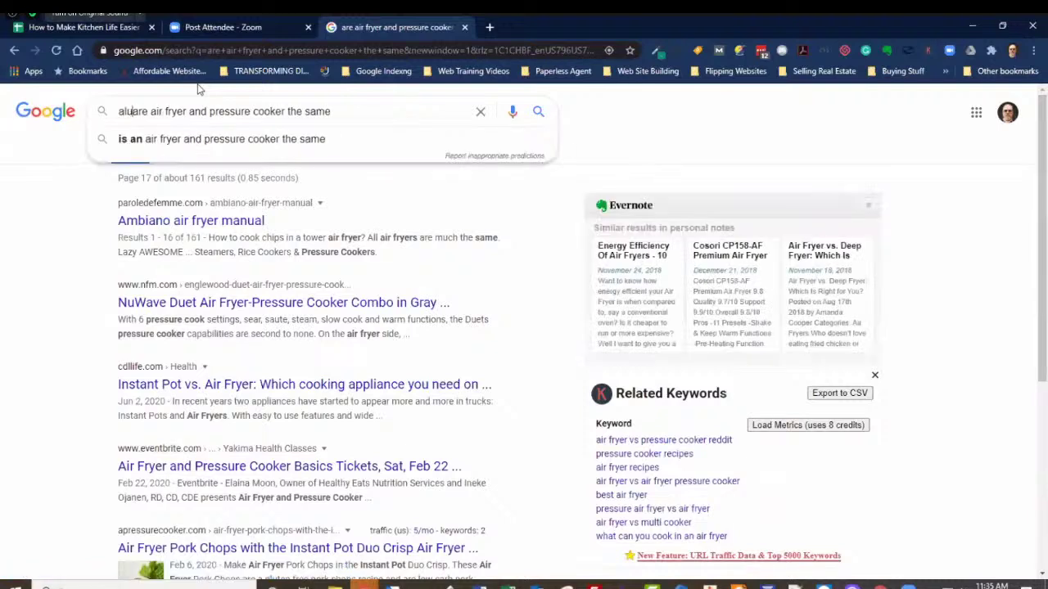
type("b==")
key("BackSpace")
key("BackSpace")
key("BackSpace")
key("BackSpace")
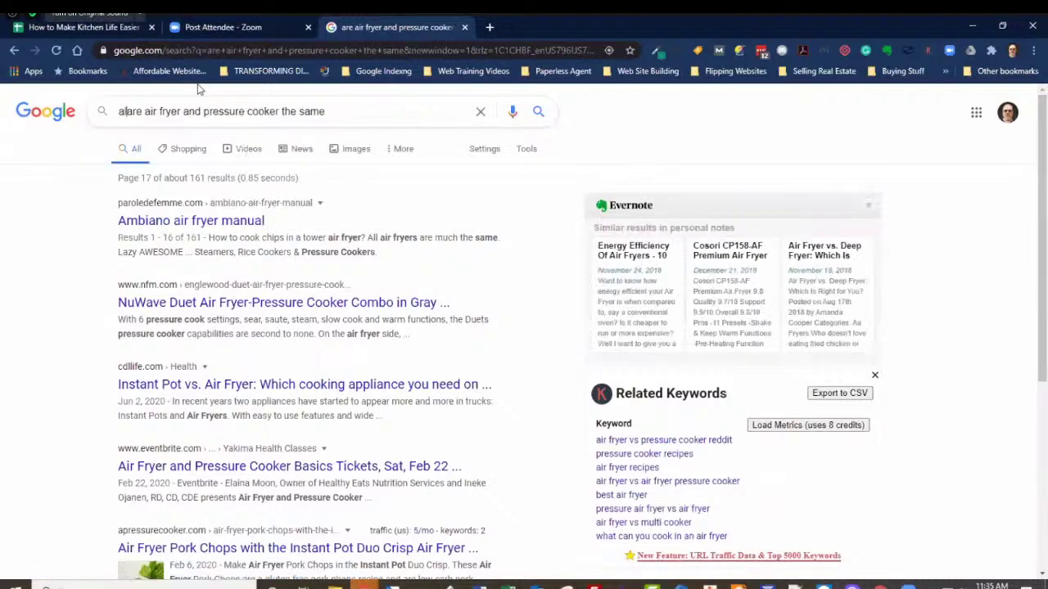
type("ib")
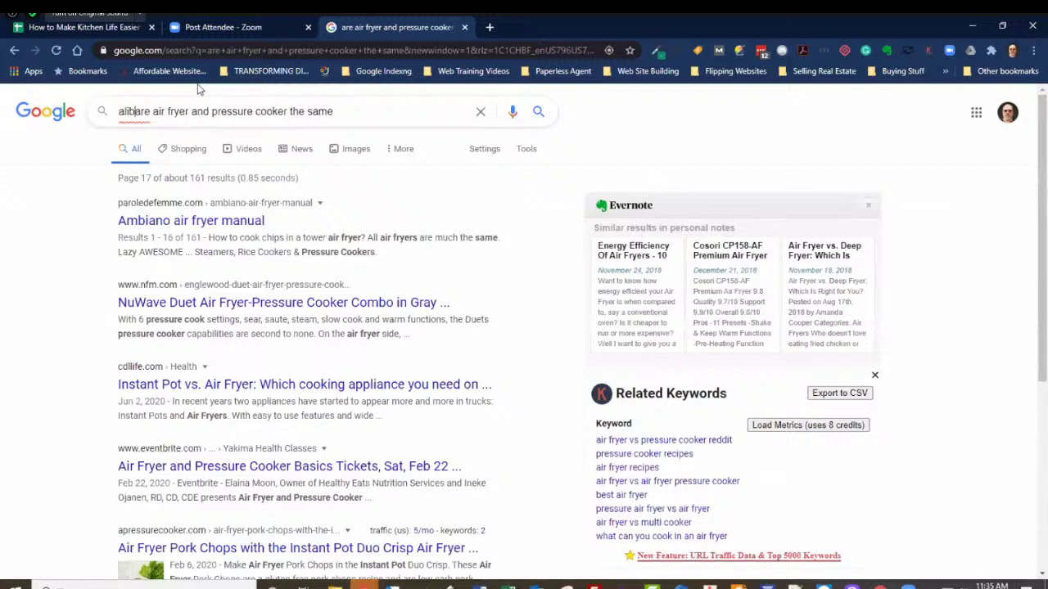
type("tu")
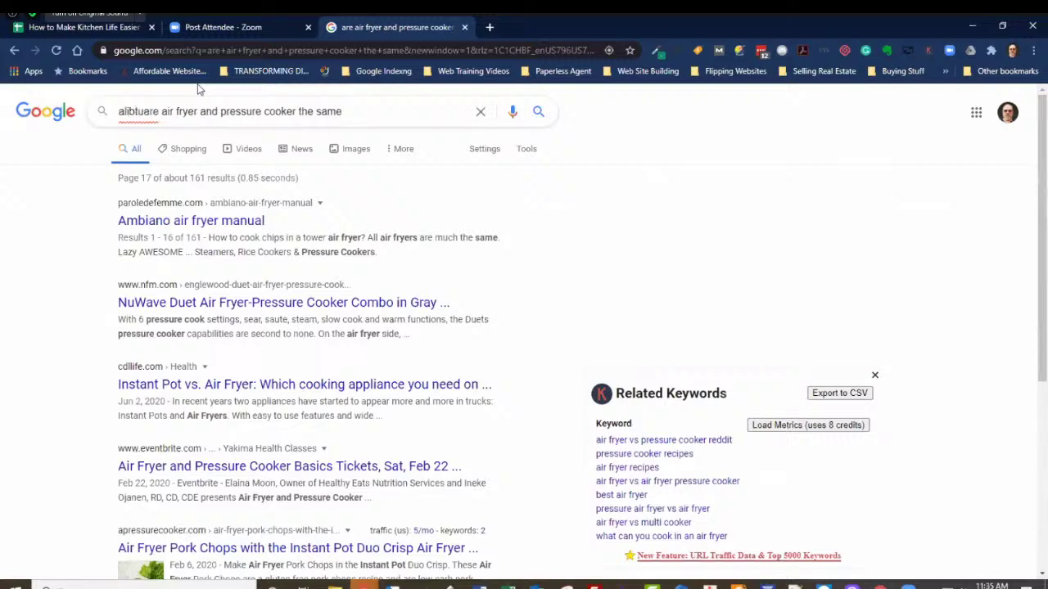
type("=")
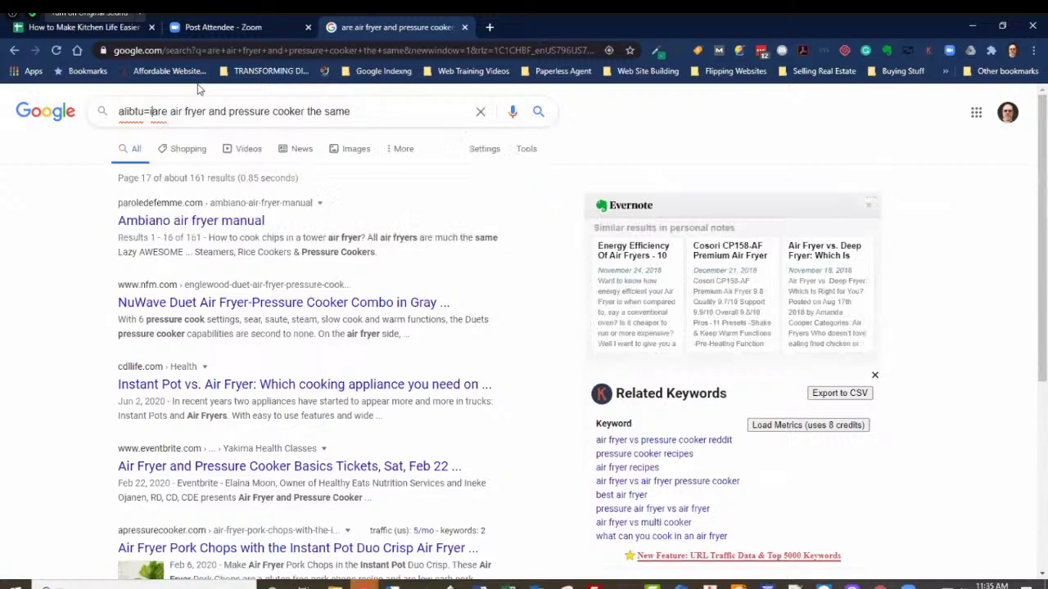
type("itle")
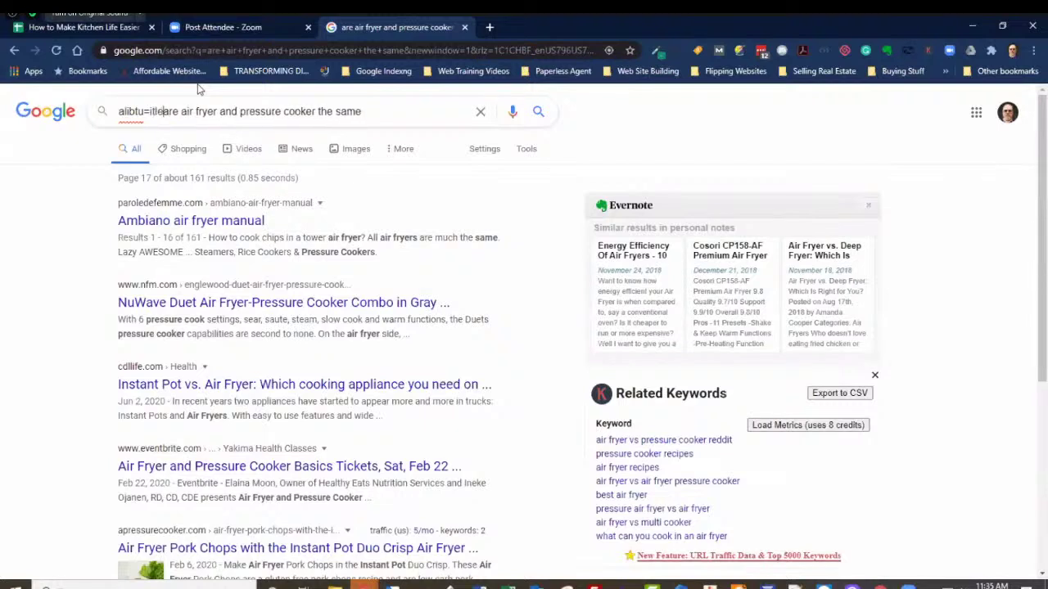
key("BackSpace")
key("BackSpace")
key("BackSpace")
key("BackSpace")
key("BackSpace")
key("BackSpace")
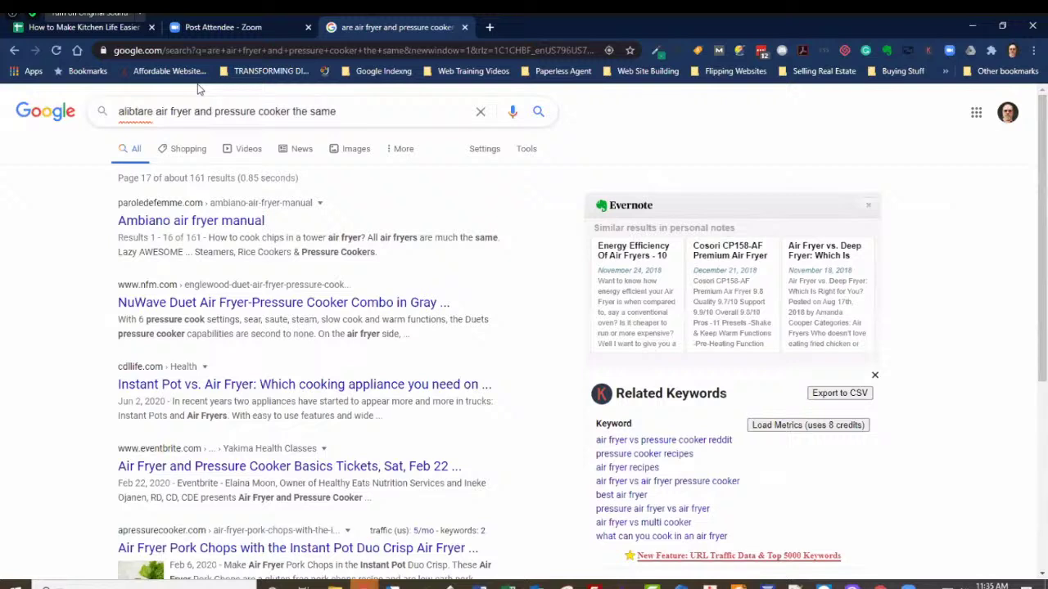
type("i")
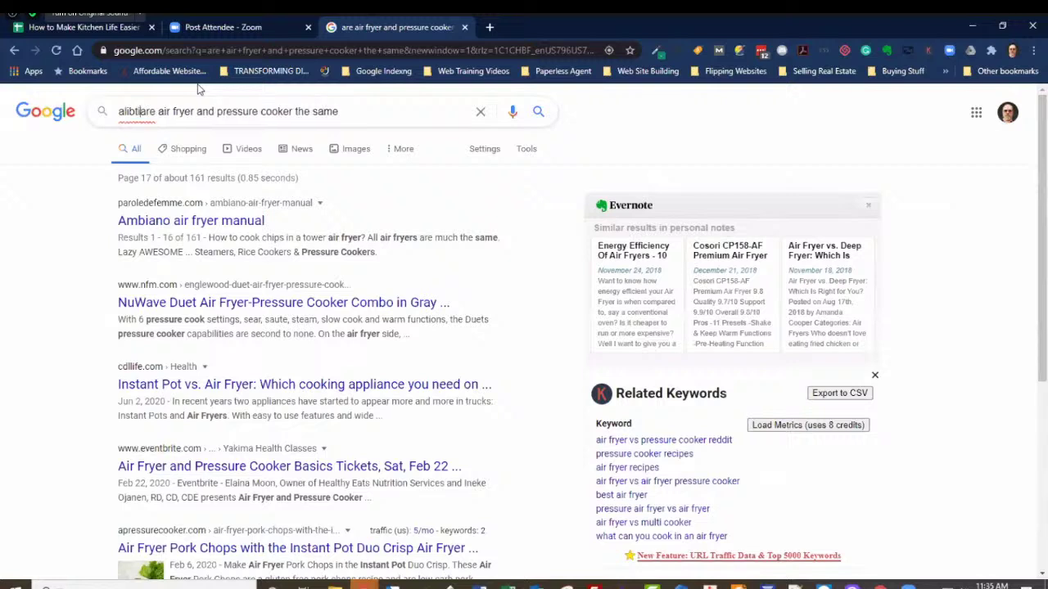
type("f")
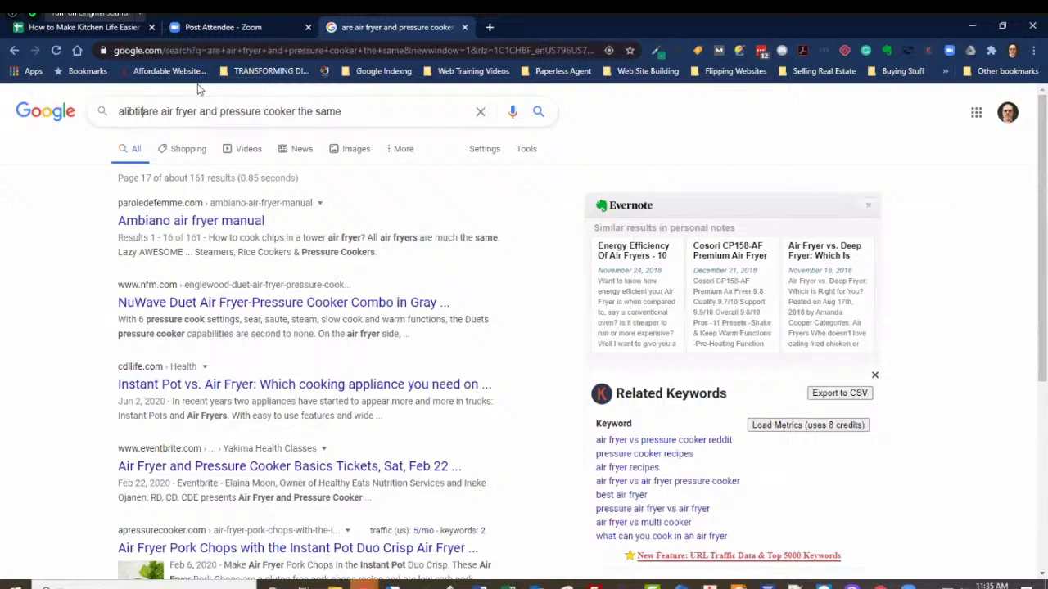
type("le")
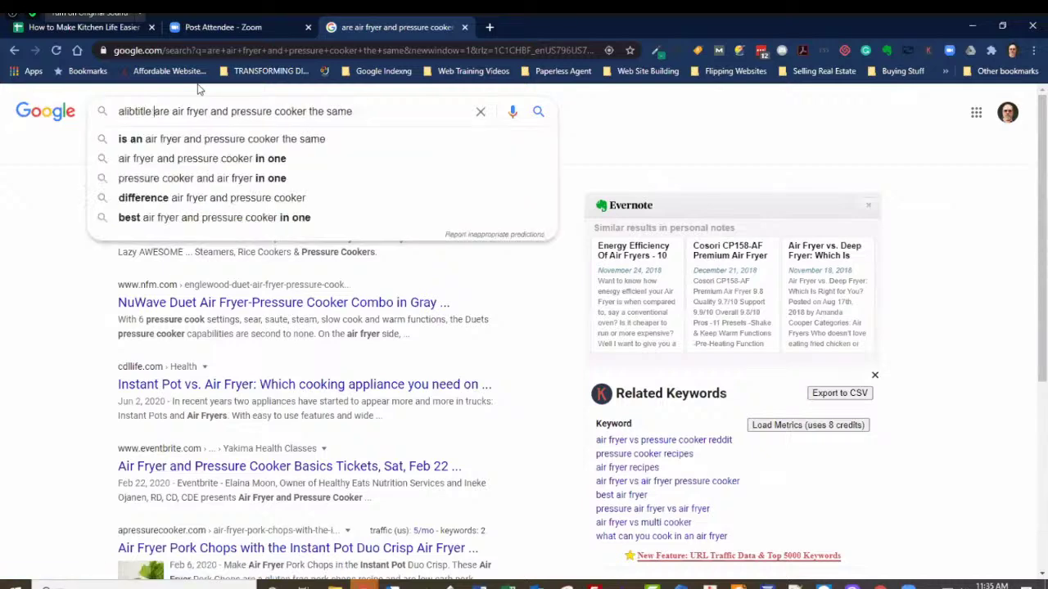
type(" :")
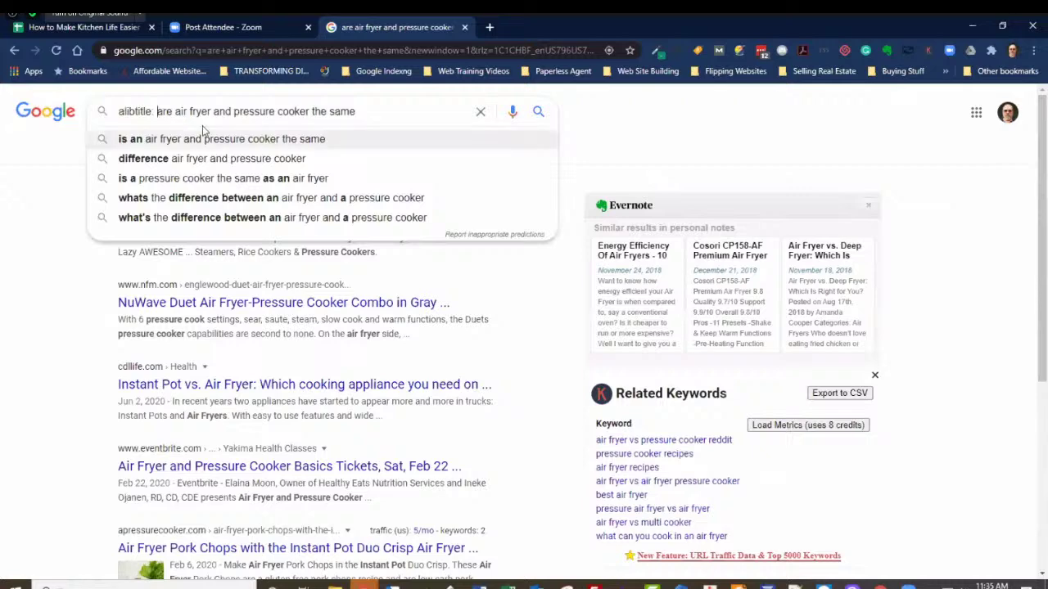
key("Return")
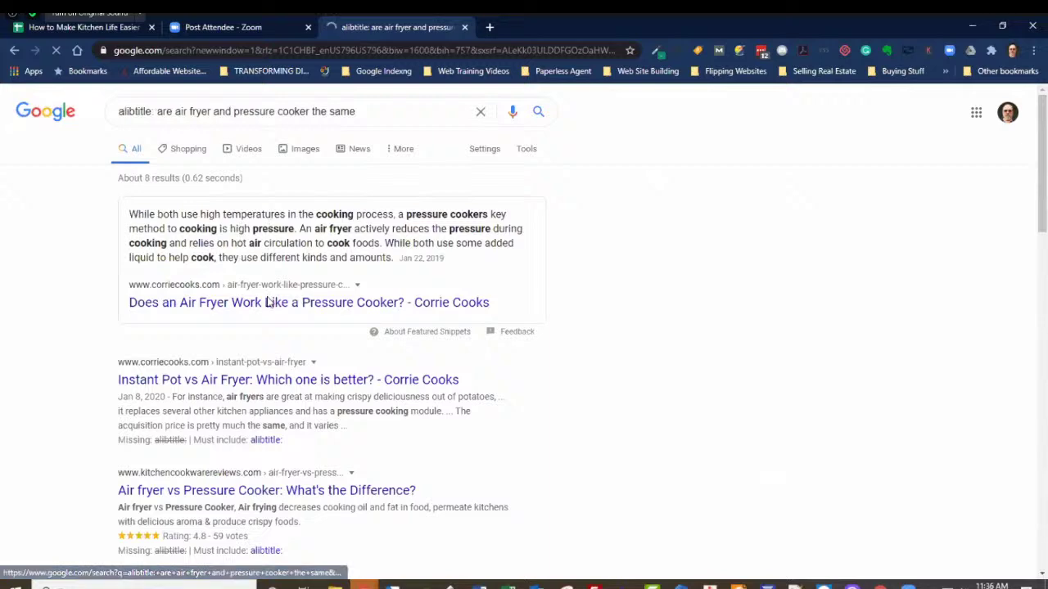
scroll(268, 299, "down", 5)
scroll(270, 297, "down", 8)
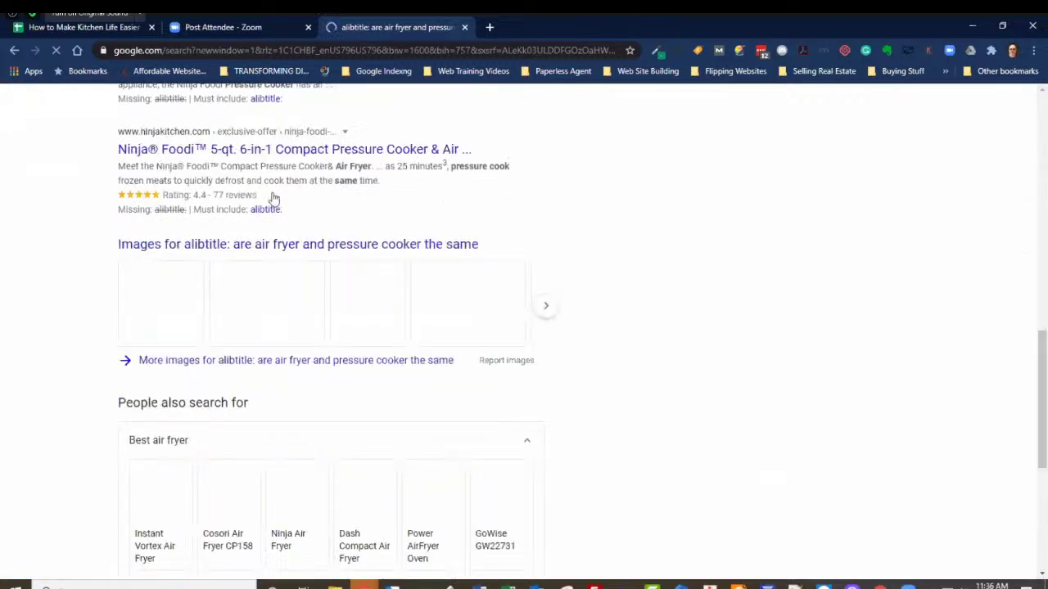
Correct the search prefix to "alltitle:" before "are air fryer and pressure cooker the same" and run the search again
scroll(274, 199, "up", 13)
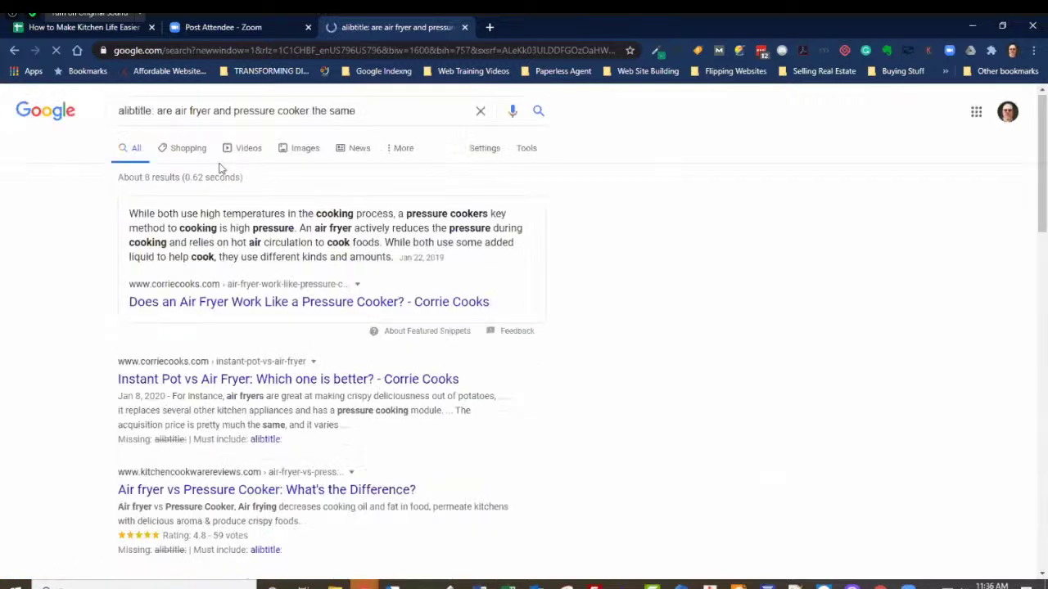
left_click(128, 114)
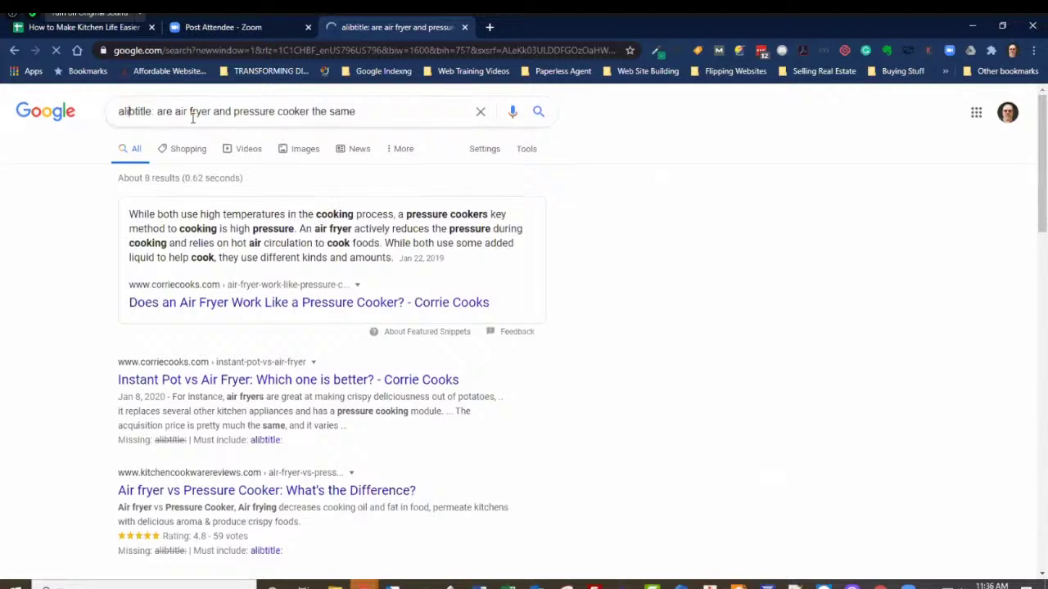
key("Delete")
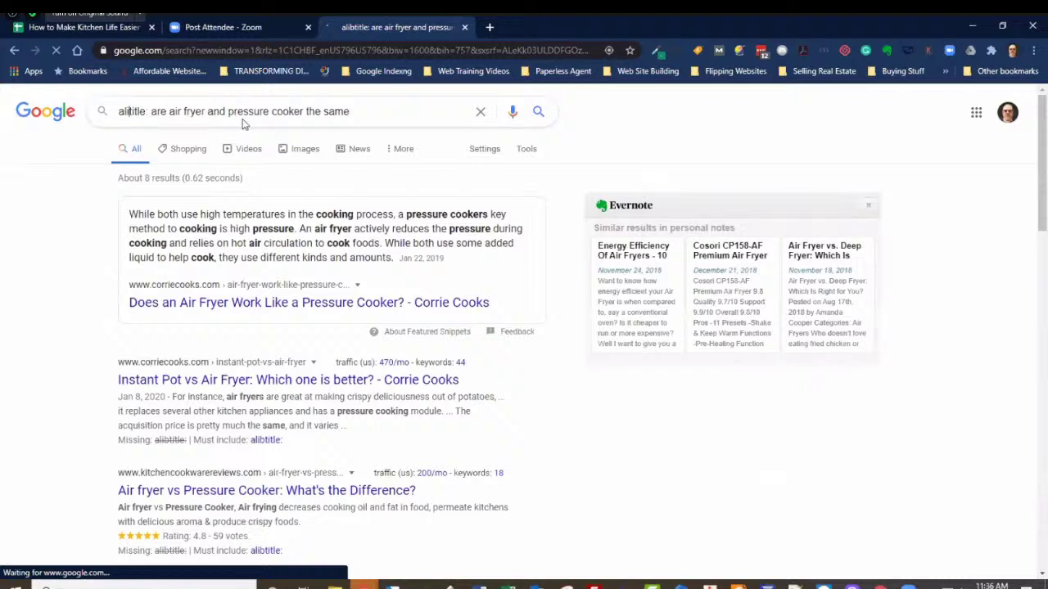
key("Delete")
type("in")
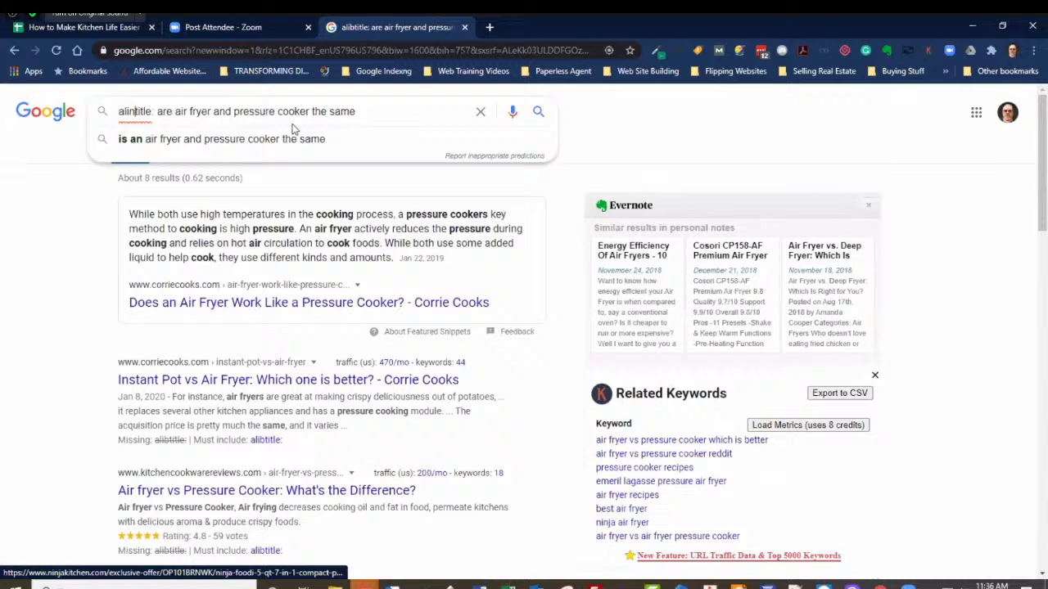
right_click(136, 120)
left_click(393, 124)
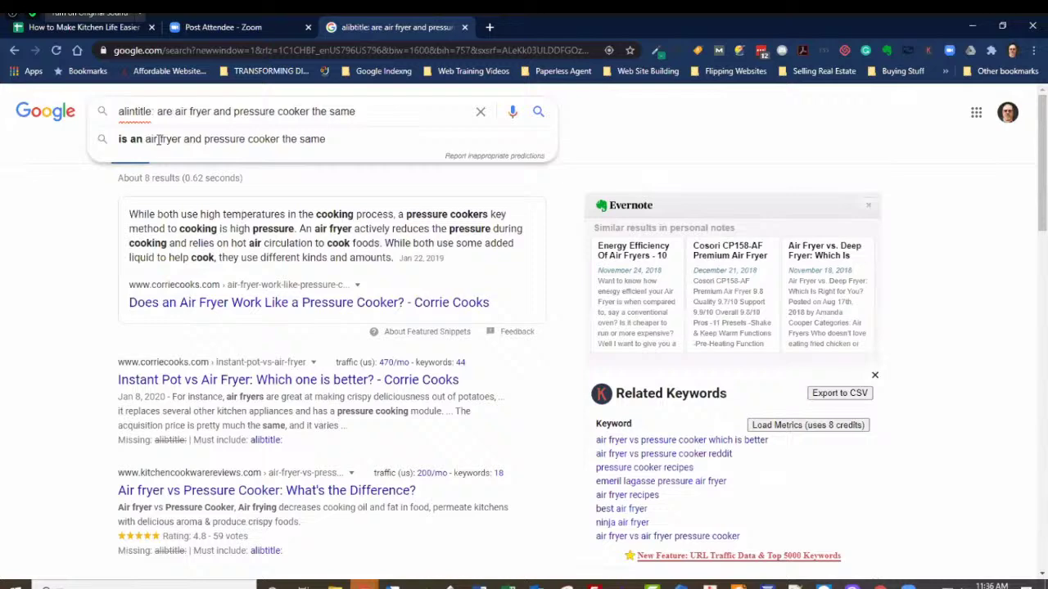
key("Return")
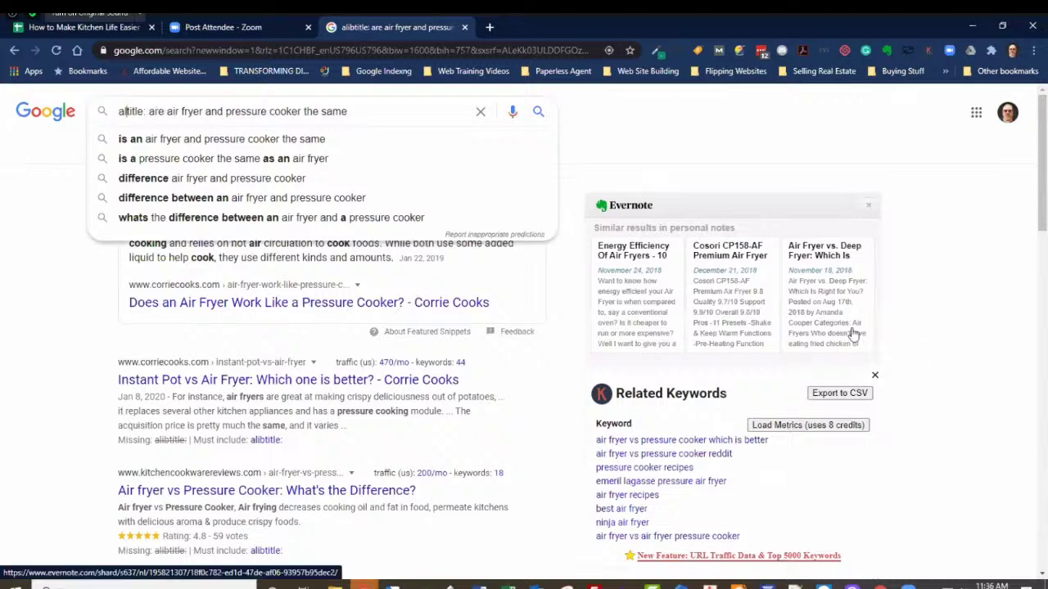
type("l")
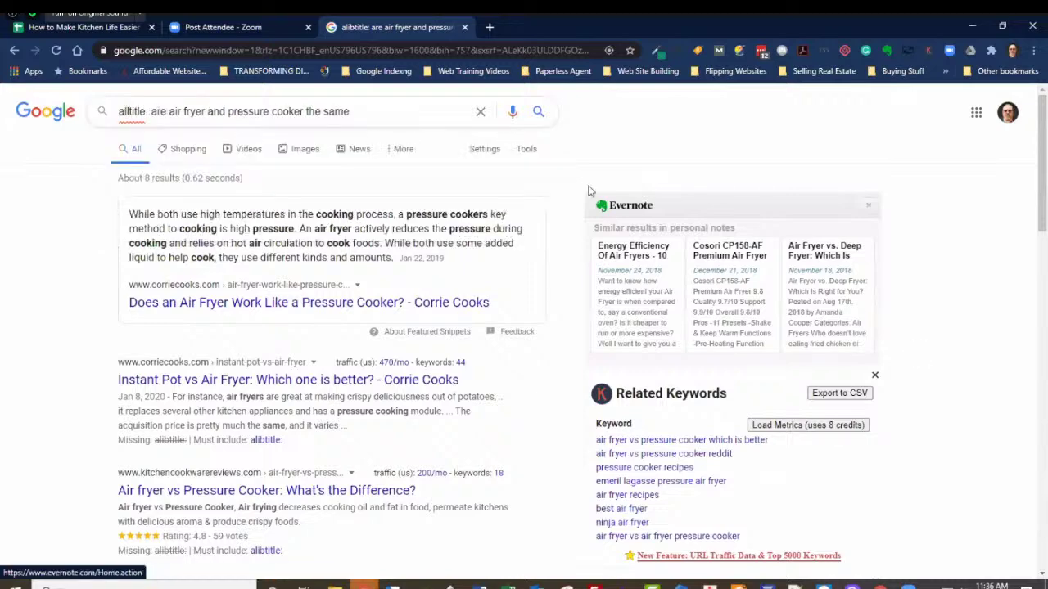
key("Return")
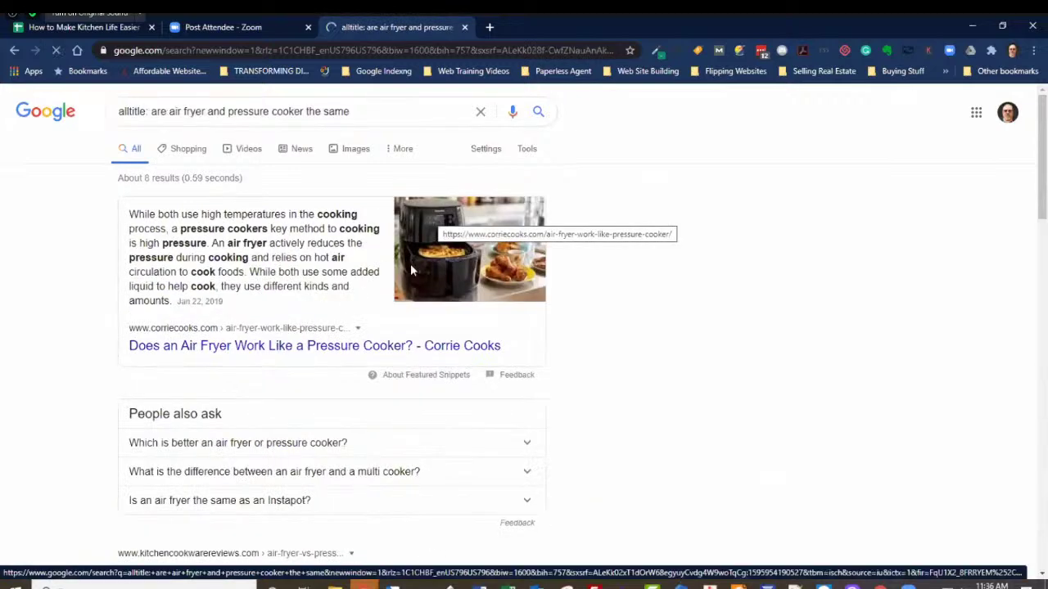
Look through the "alltitle:" search results and remove the space after the colon in the query
scroll(411, 265, "down", 5)
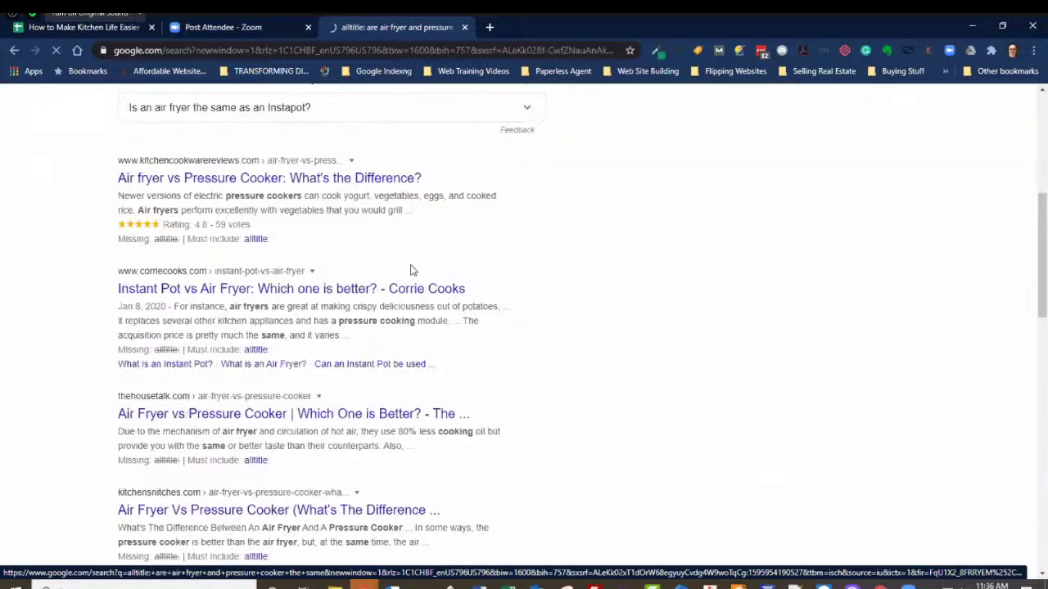
scroll(411, 270, "down", 9)
scroll(411, 270, "up", 3)
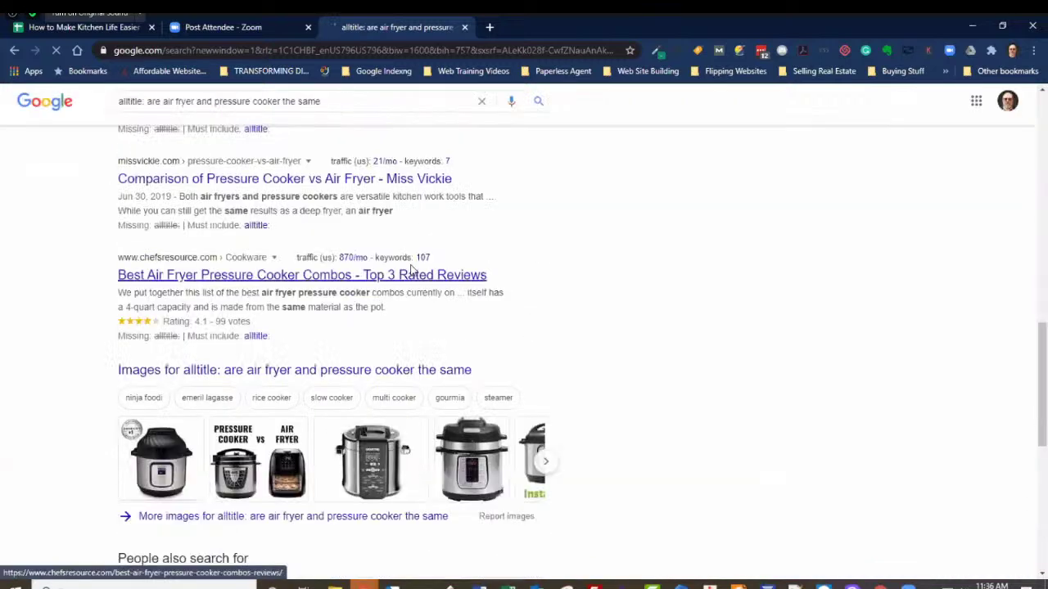
scroll(417, 268, "up", 7)
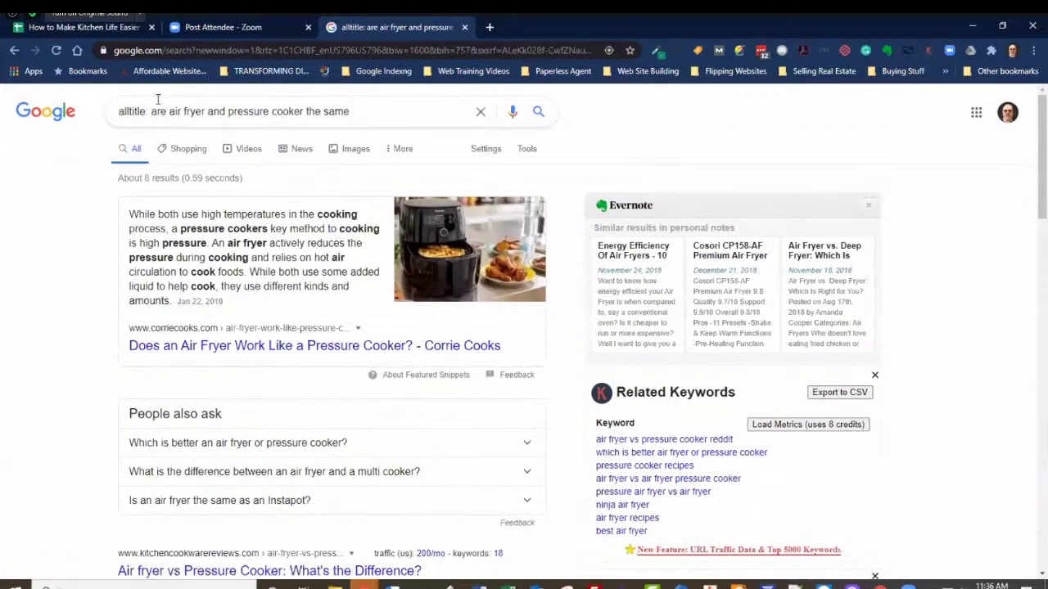
left_click(149, 111)
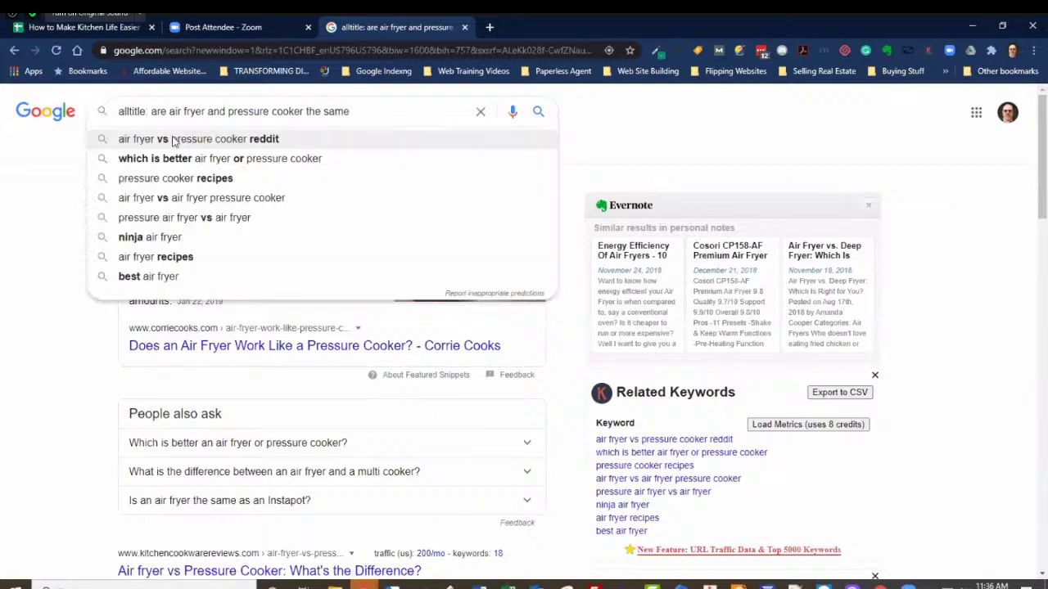
key("Escape")
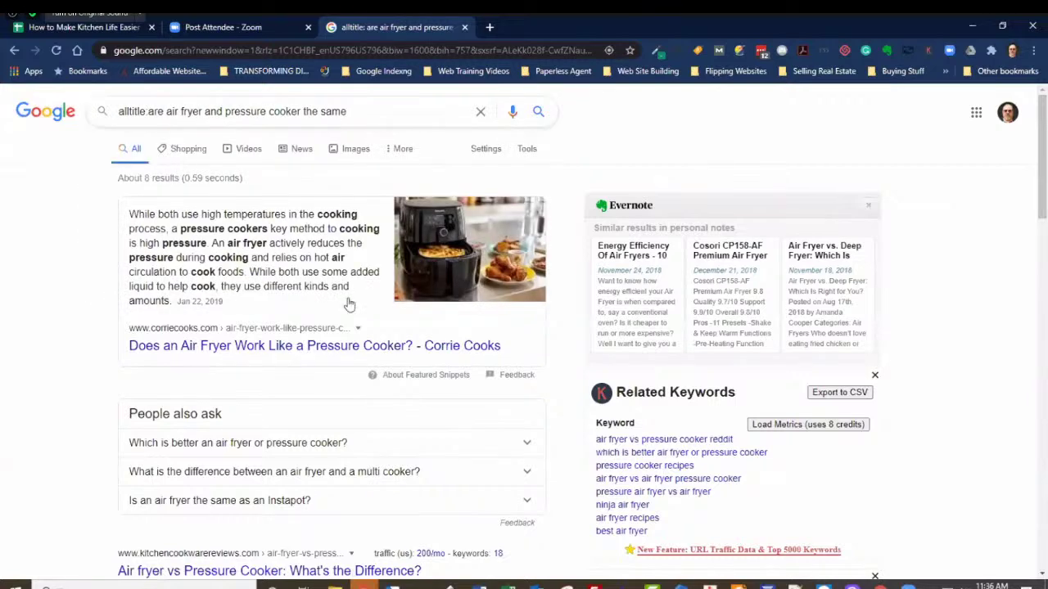
Examine the "alltitle:" results for matching page titles, the result count, the omitted-entries note and the related searches
scroll(374, 498, "down", 10)
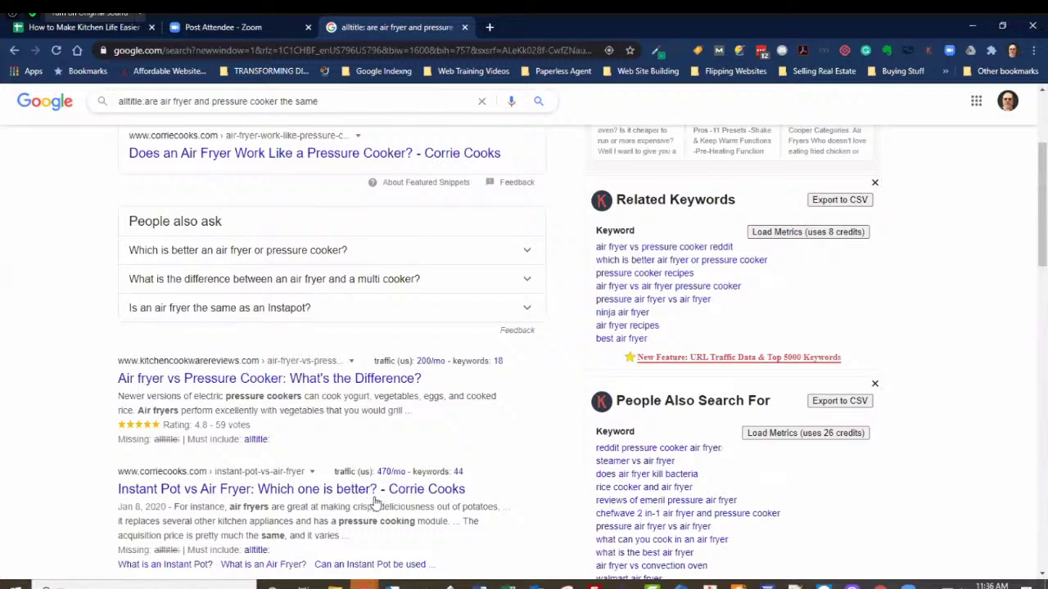
scroll(375, 502, "down", 2)
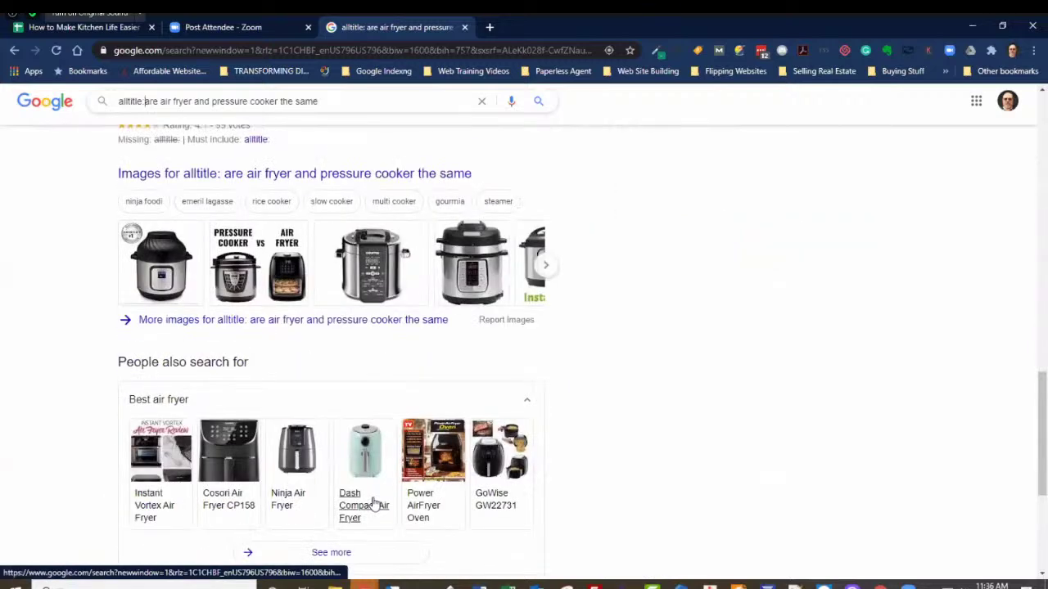
scroll(374, 501, "down", 3)
scroll(373, 499, "up", 2)
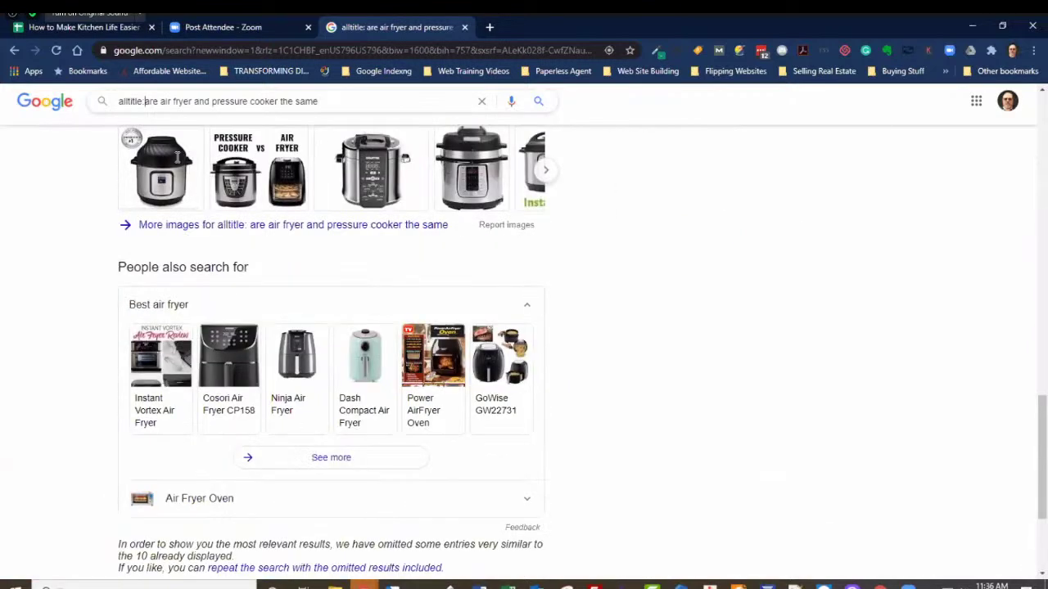
scroll(201, 208, "up", 15)
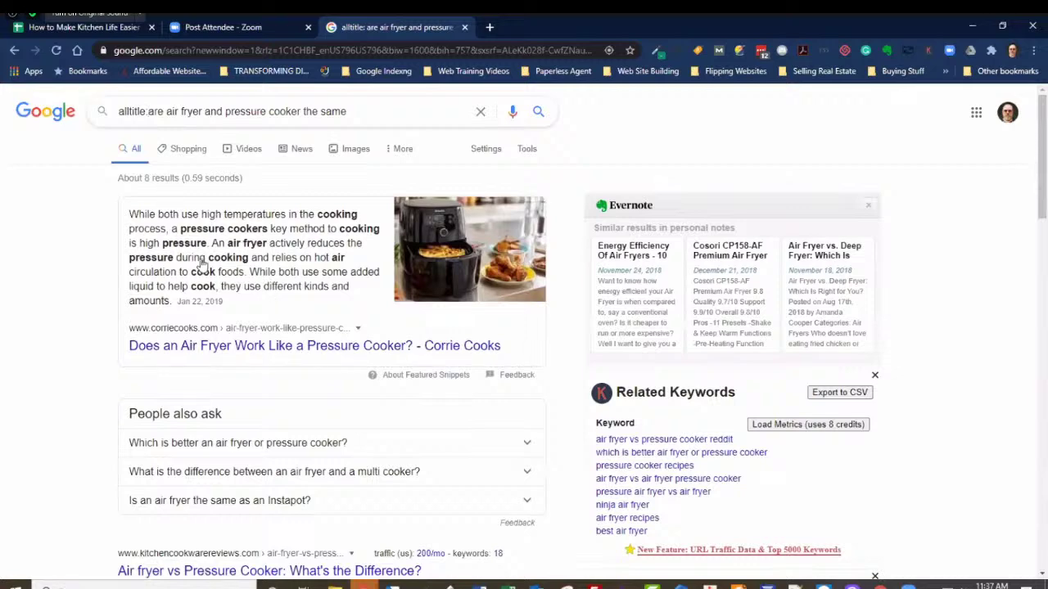
scroll(204, 270, "down", 4)
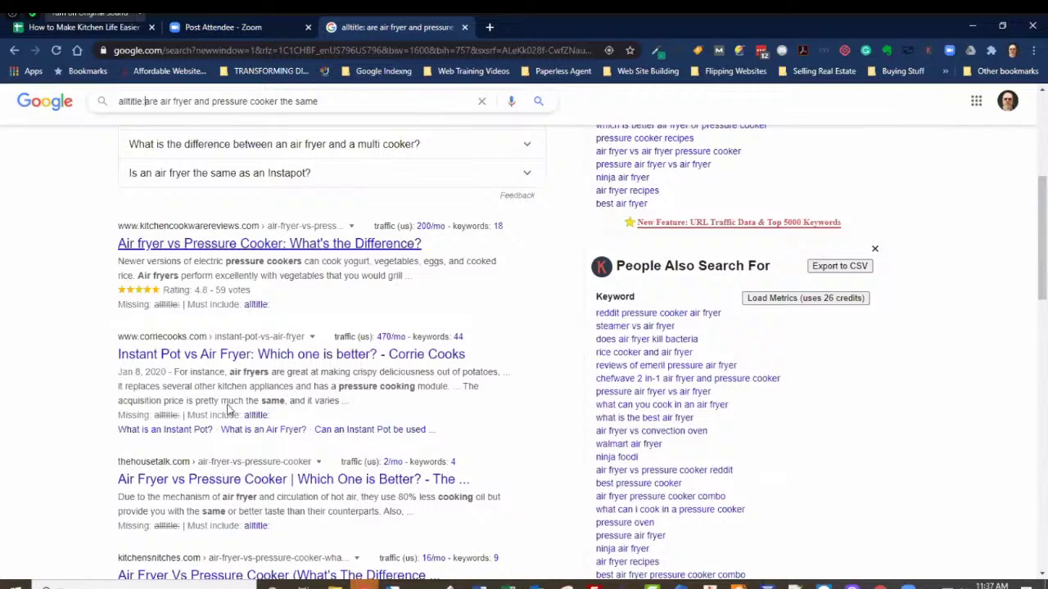
scroll(229, 410, "down", 10)
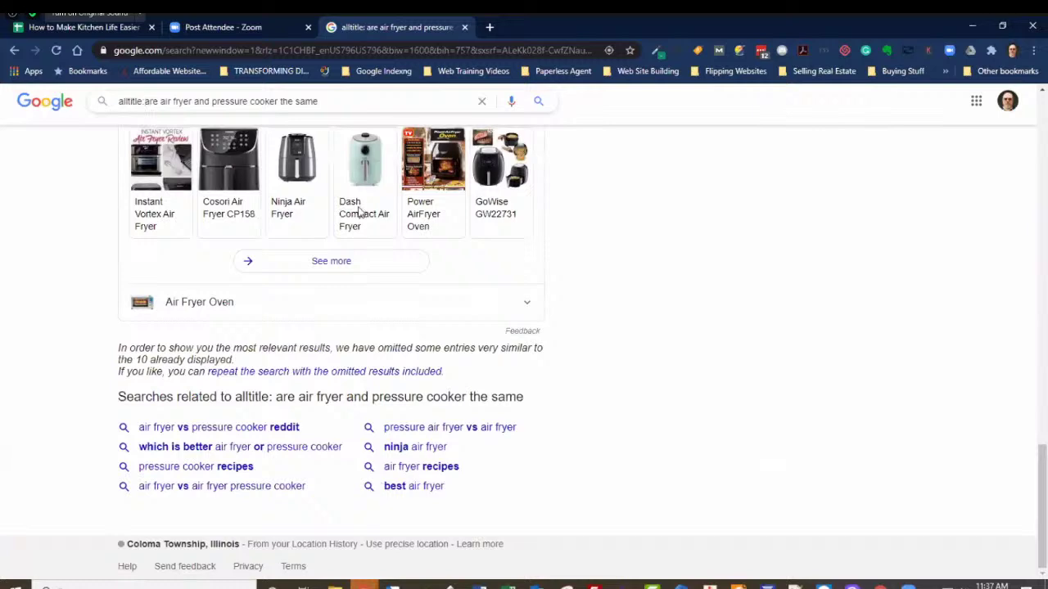
scroll(360, 214, "up", 10)
scroll(287, 156, "up", 5)
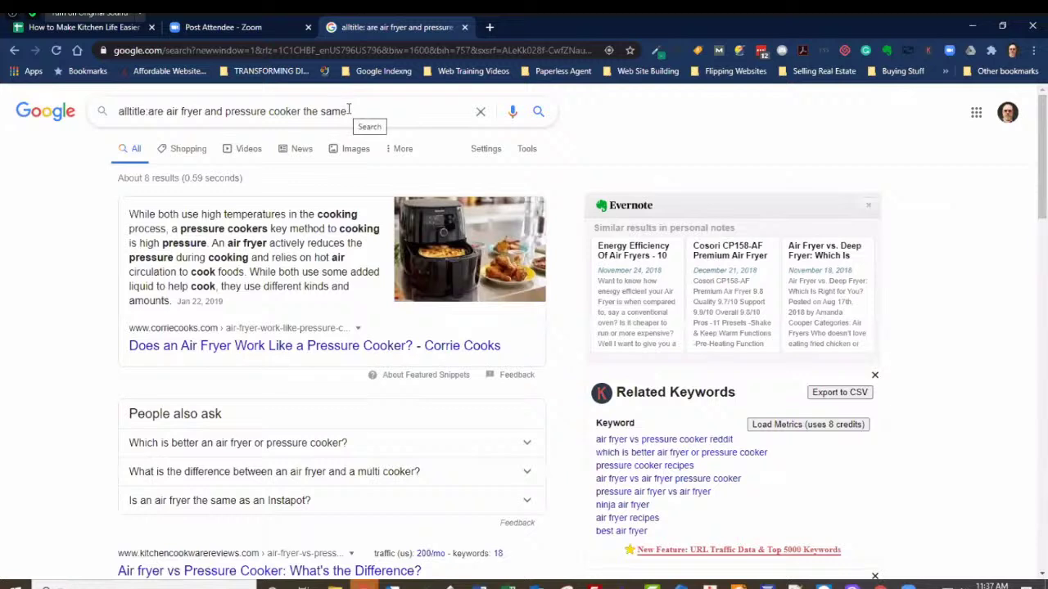
left_click(149, 112)
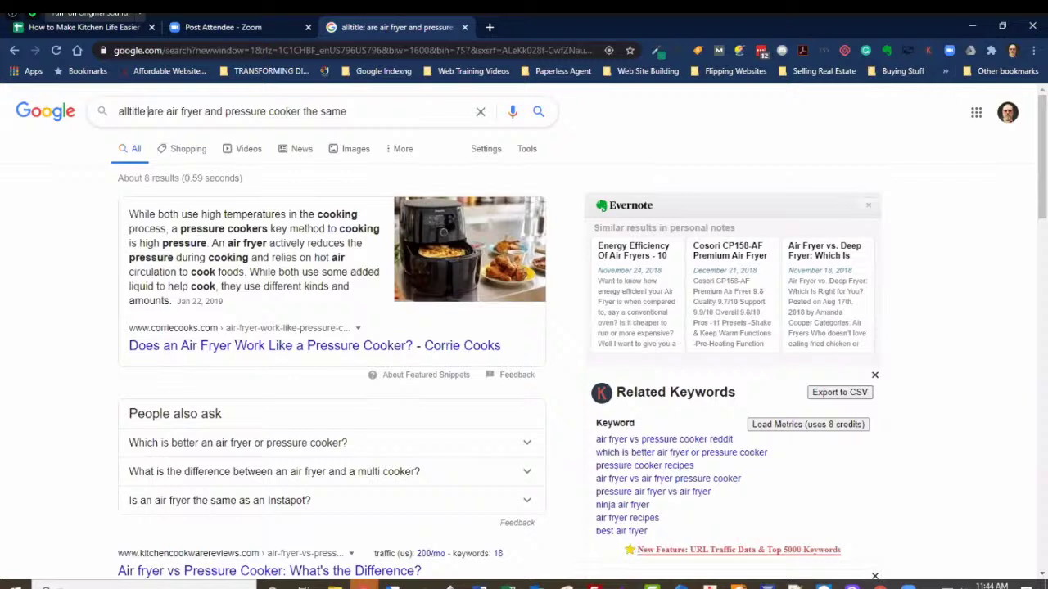
type(":")
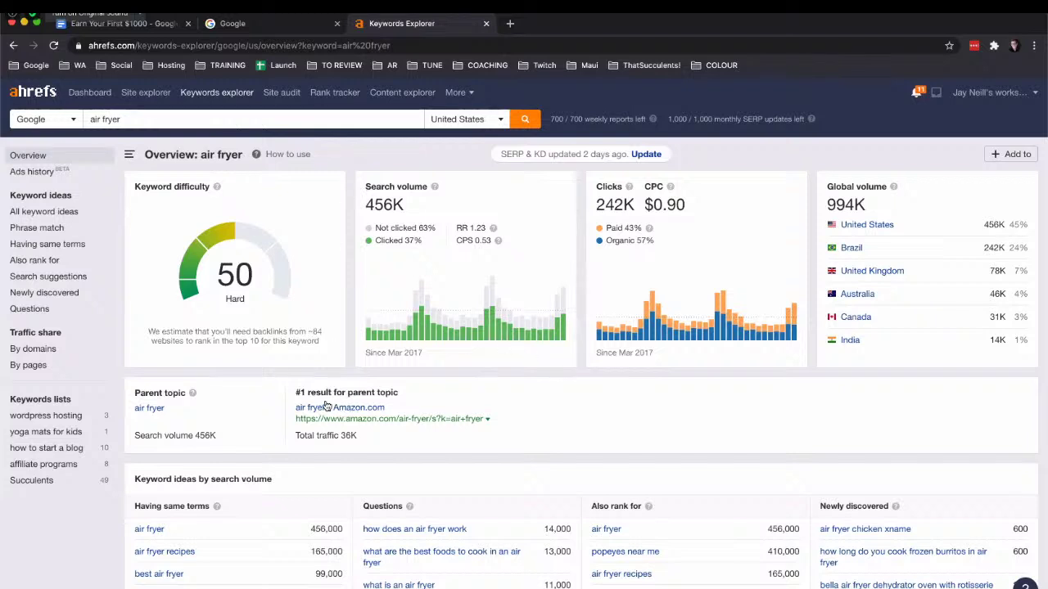
In Ahrefs Keywords Explorer, examine the search volume and keyword difficulty in the overview for "air fryer"
scroll(97, 129, "up", 5)
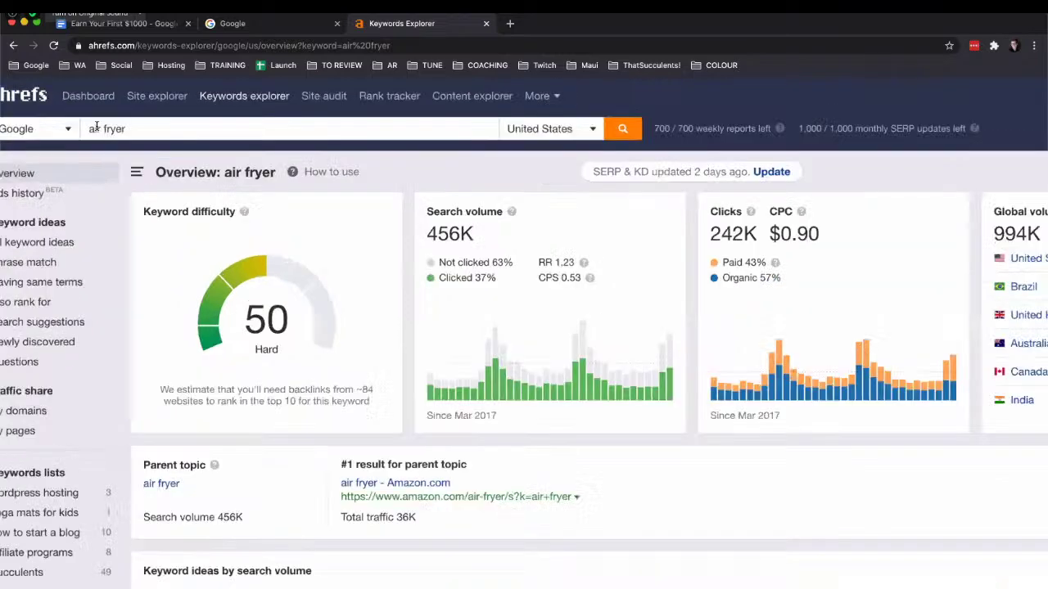
scroll(96, 124, "down", 5)
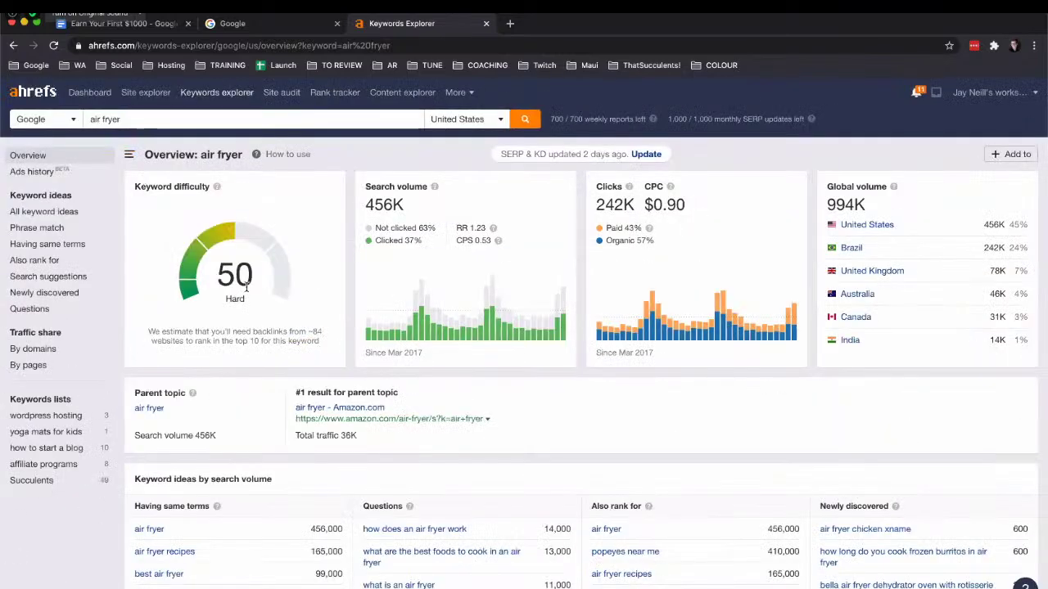
left_click_drag(366, 204, 401, 202)
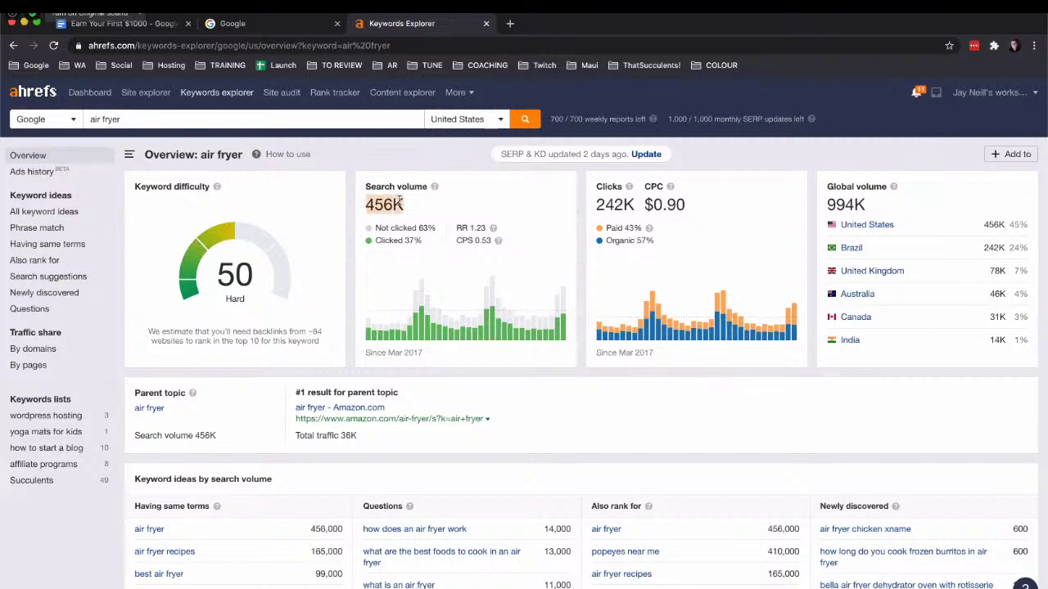
left_click(405, 337)
mouse_move(416, 320)
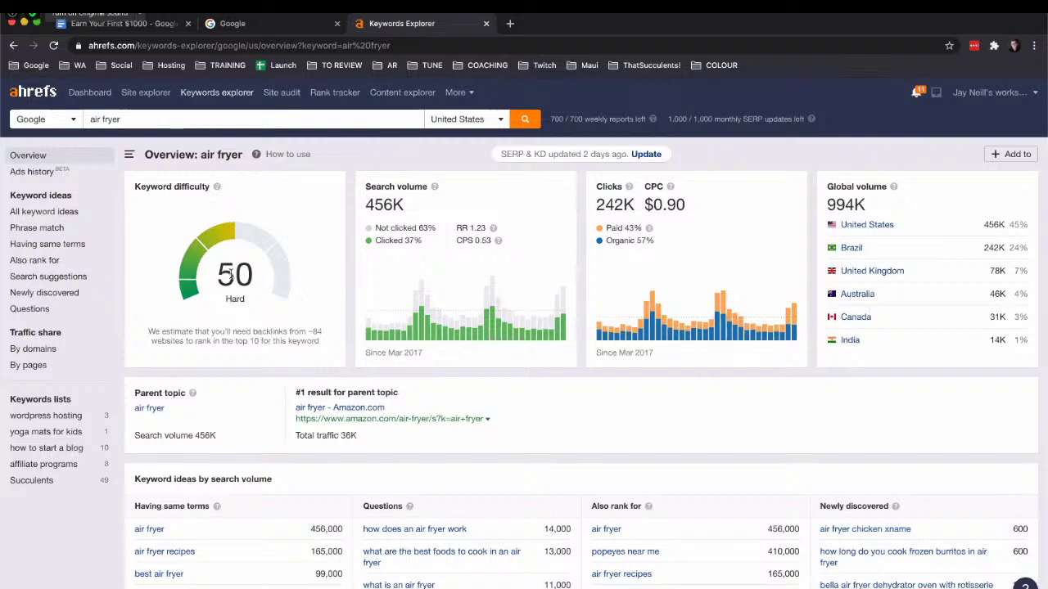
left_click_drag(231, 275, 248, 275)
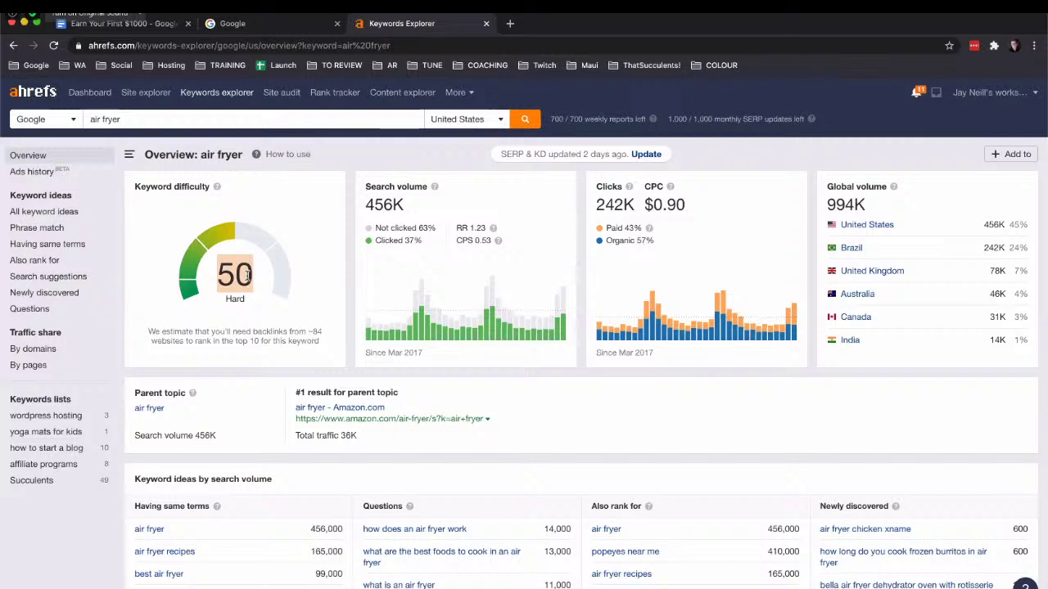
left_click(247, 276)
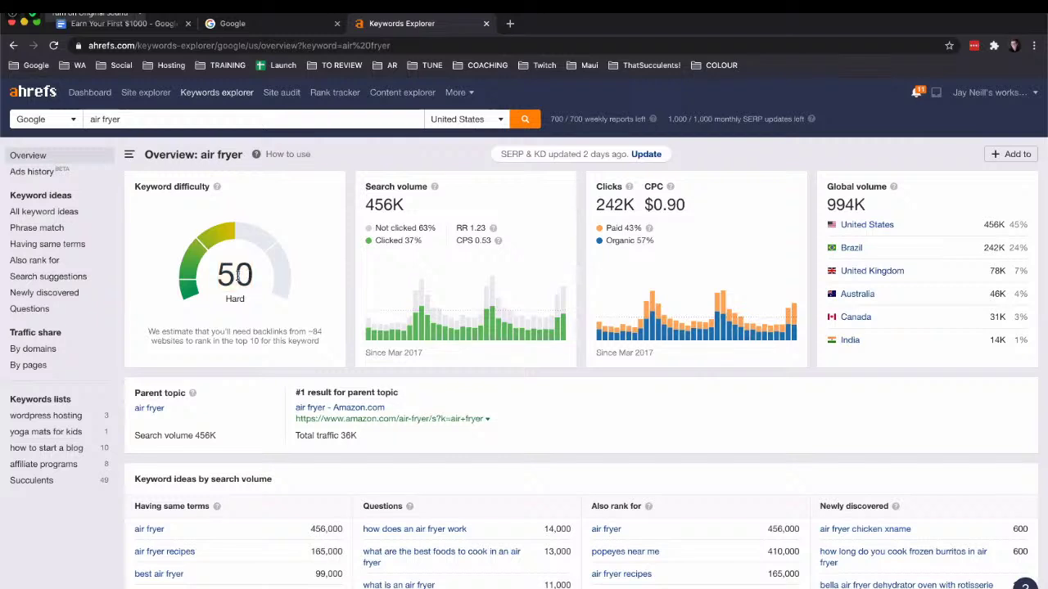
left_click_drag(254, 276, 221, 276)
left_click(219, 280)
Open the question keyword "how does an air fryer work" in a new tab and check its search volume
scroll(349, 361, "down", 1)
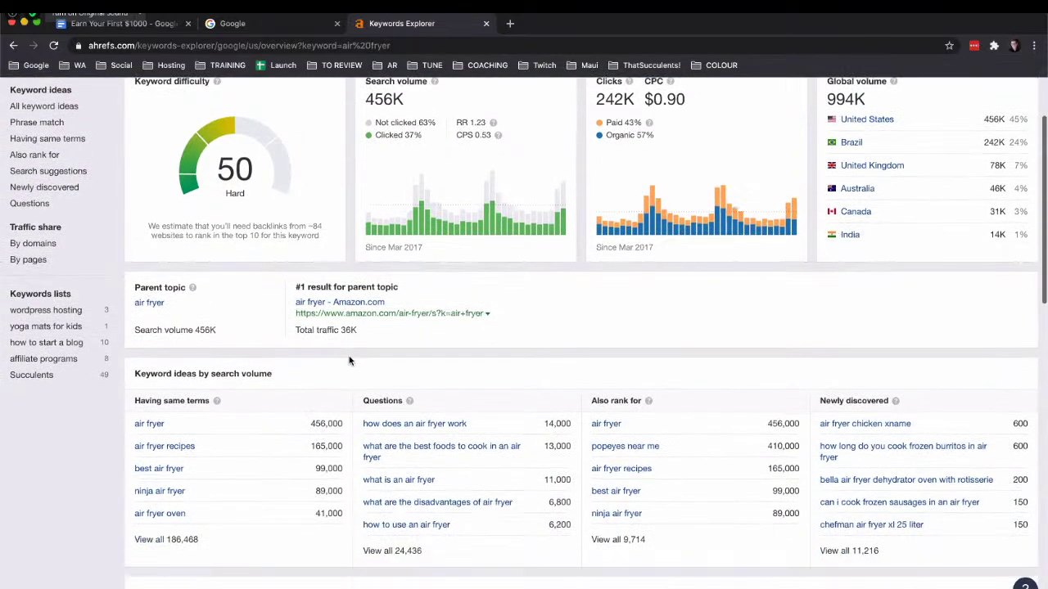
scroll(349, 361, "down", 1)
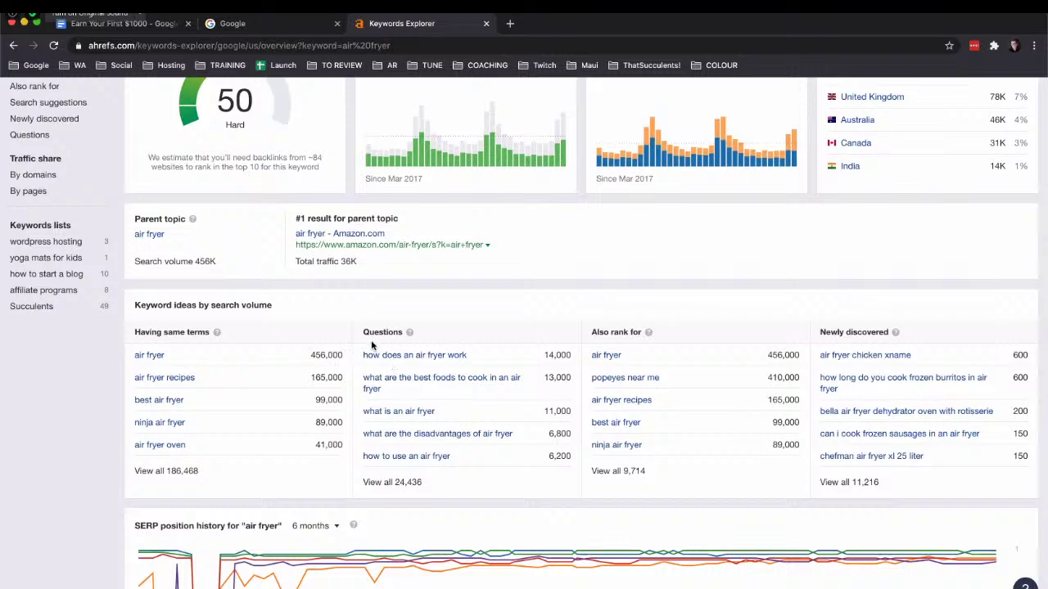
scroll(454, 361, "down", 1)
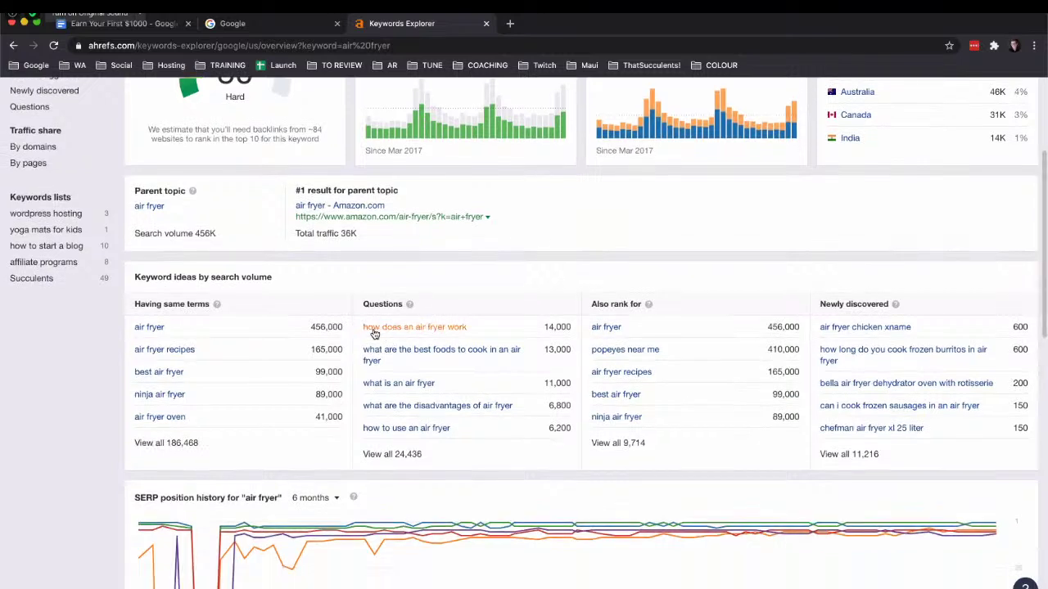
left_click_drag(366, 326, 480, 327)
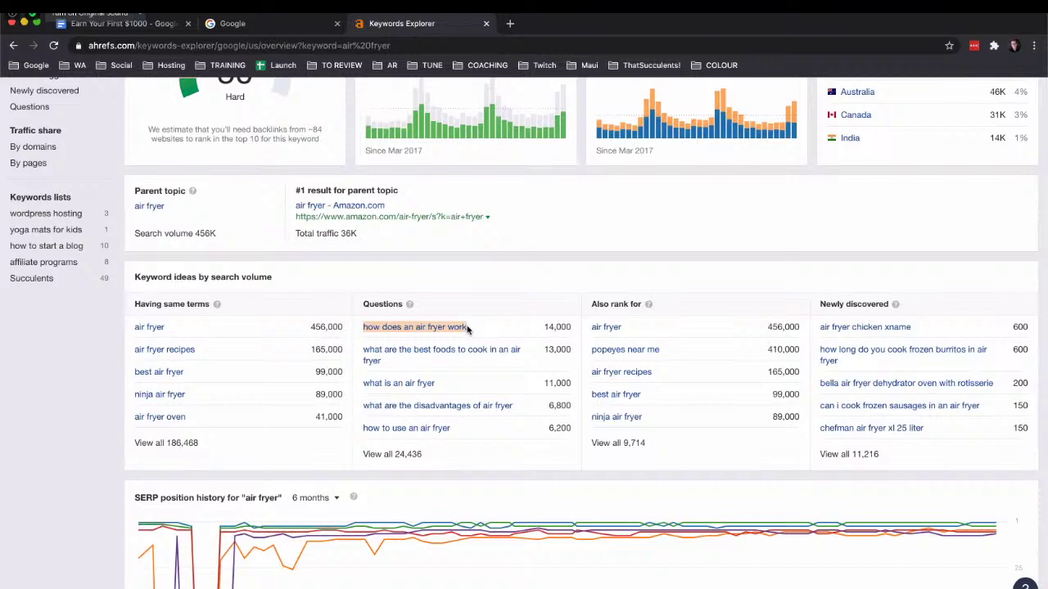
right_click(392, 326)
left_click(403, 334)
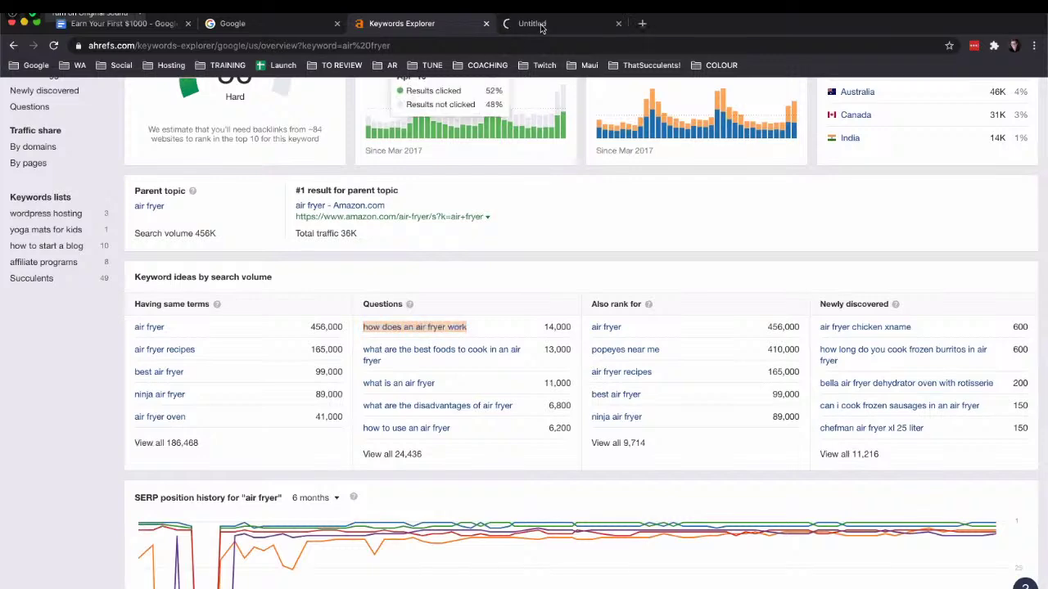
left_click(540, 25)
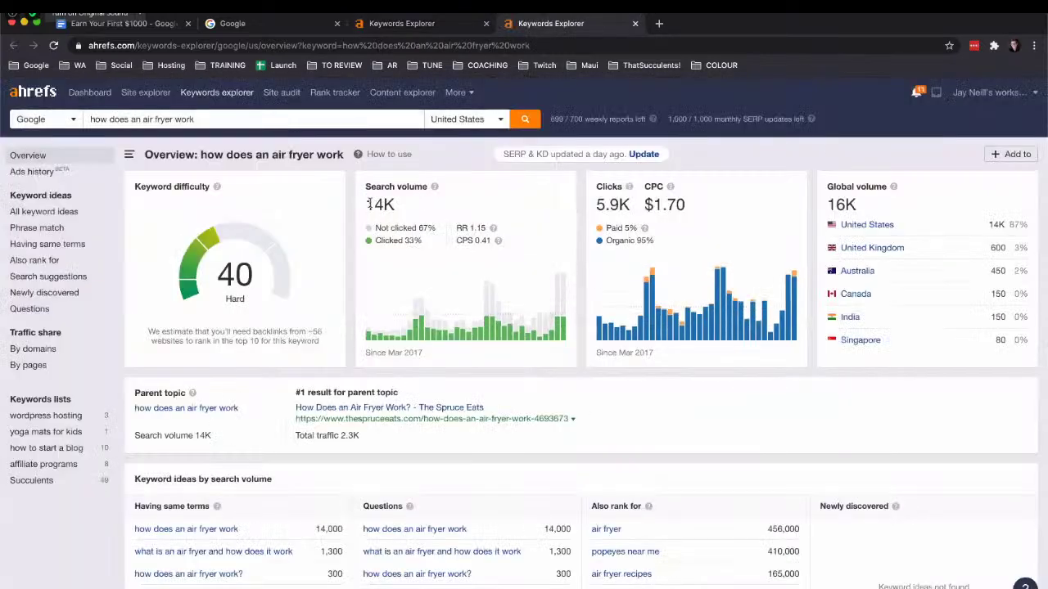
left_click_drag(369, 204, 394, 206)
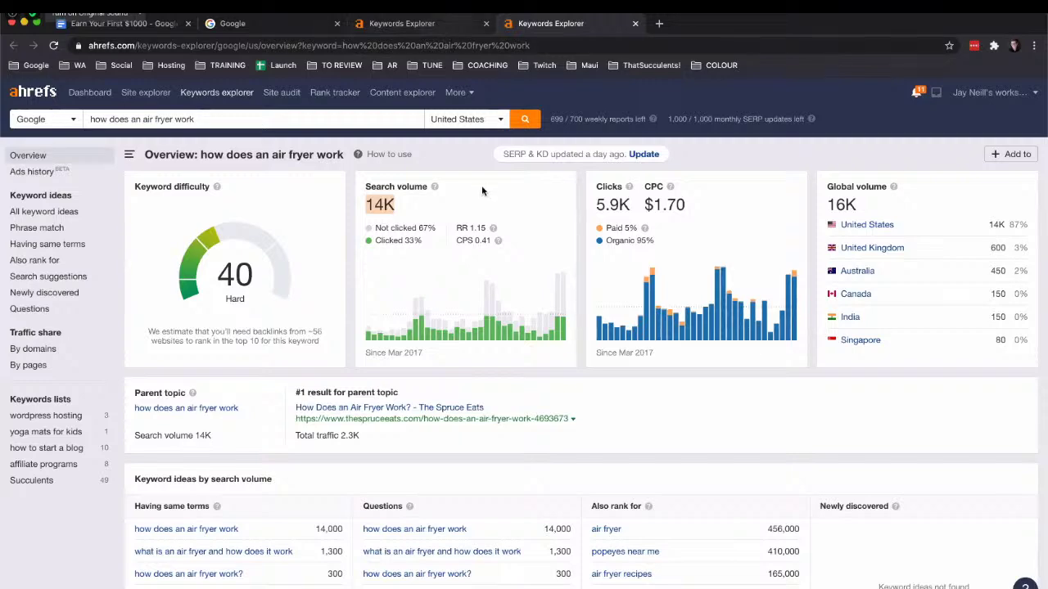
Compare the "air fryer" overview with "how does an air fryer work" and examine the latter's keyword ideas by search volume
left_click(401, 23)
scroll(524, 246, "up", 5)
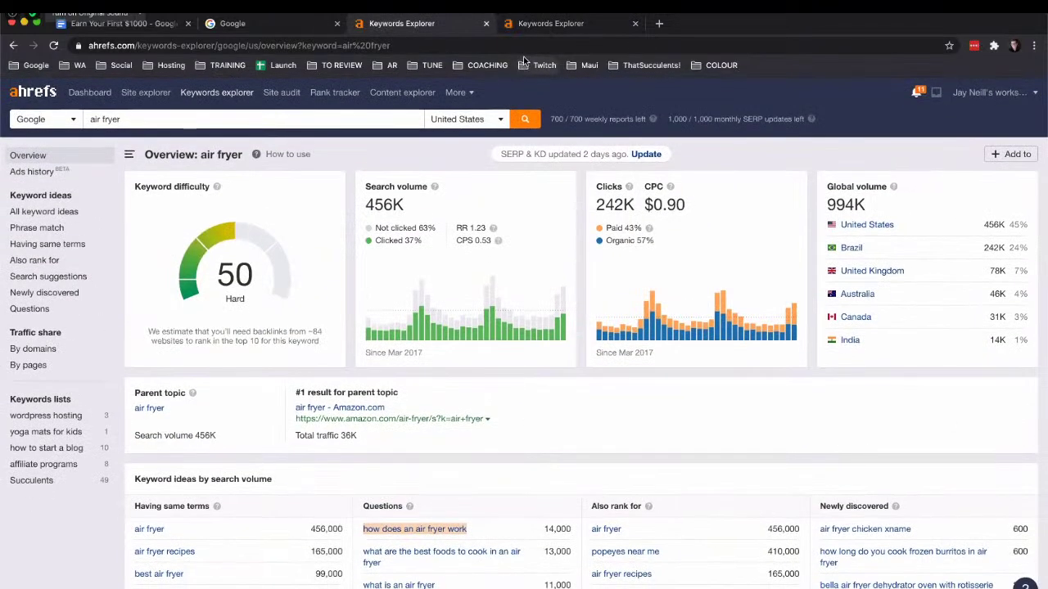
left_click(532, 25)
scroll(338, 418, "down", 3)
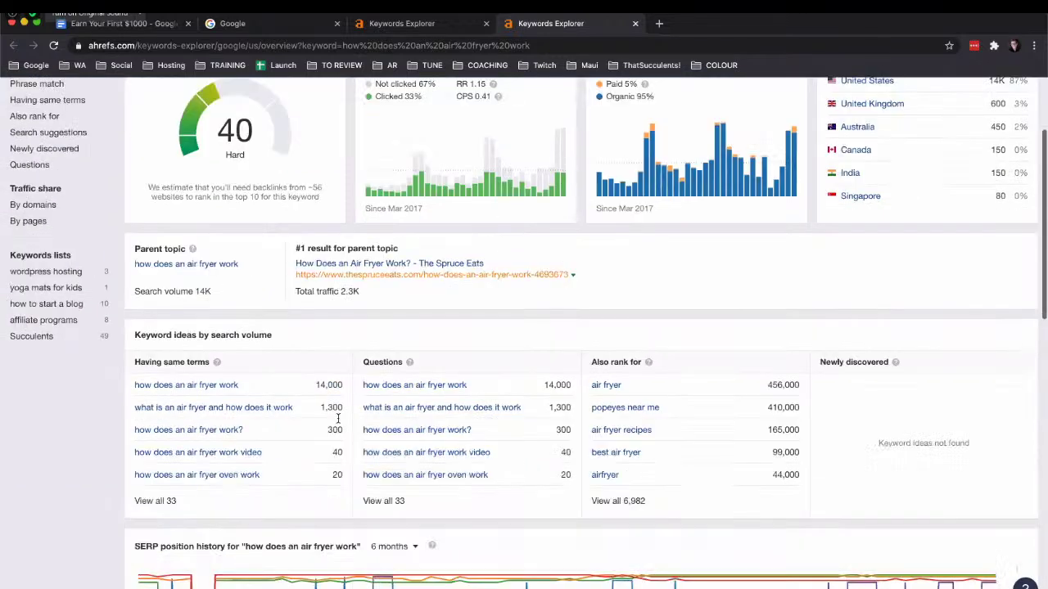
scroll(338, 418, "down", 1)
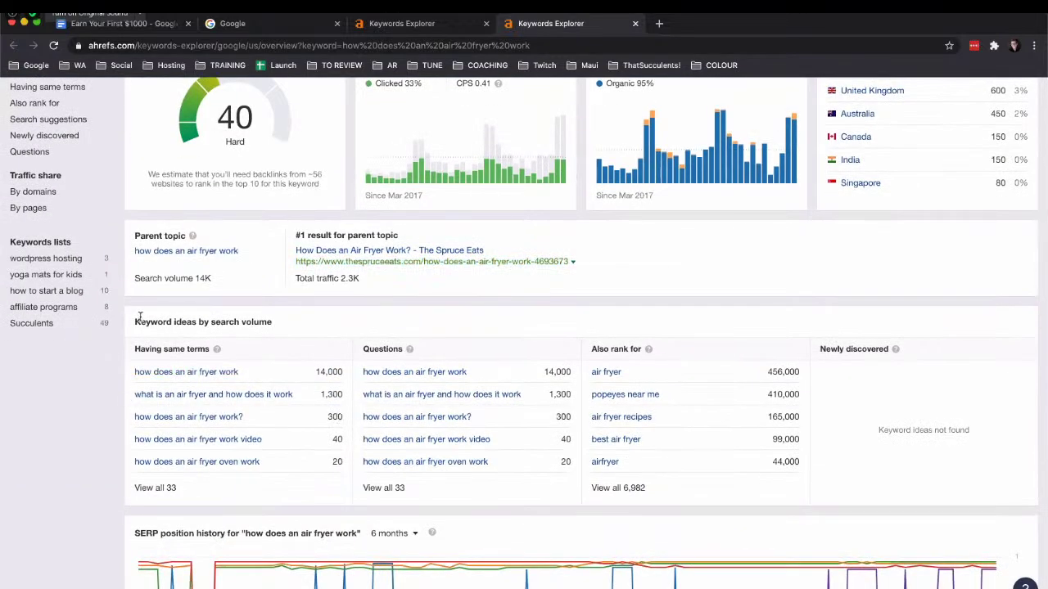
left_click_drag(134, 325, 272, 325)
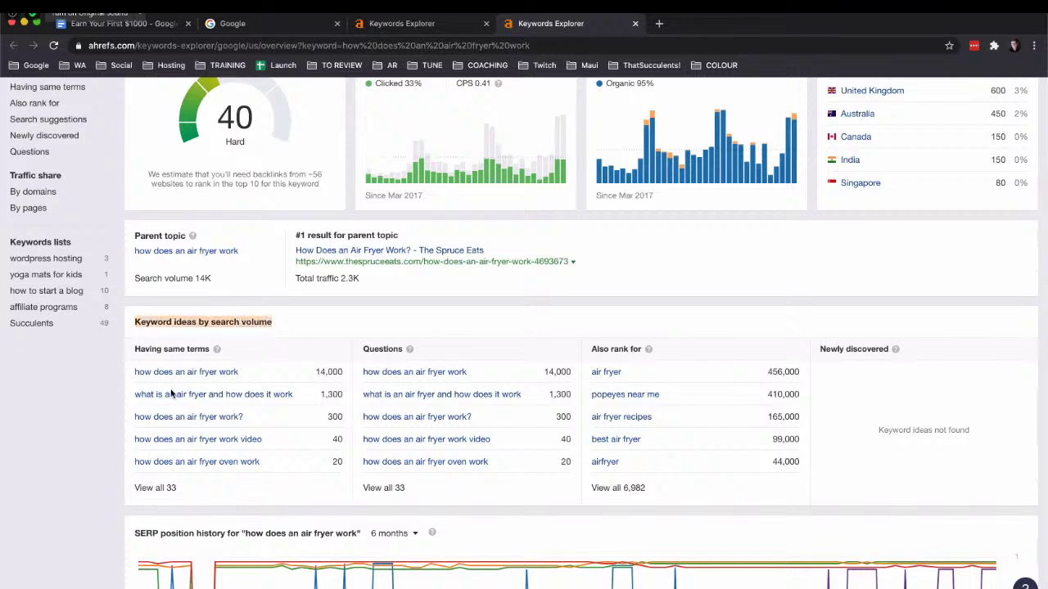
left_click_drag(134, 370, 318, 397)
left_click(324, 394)
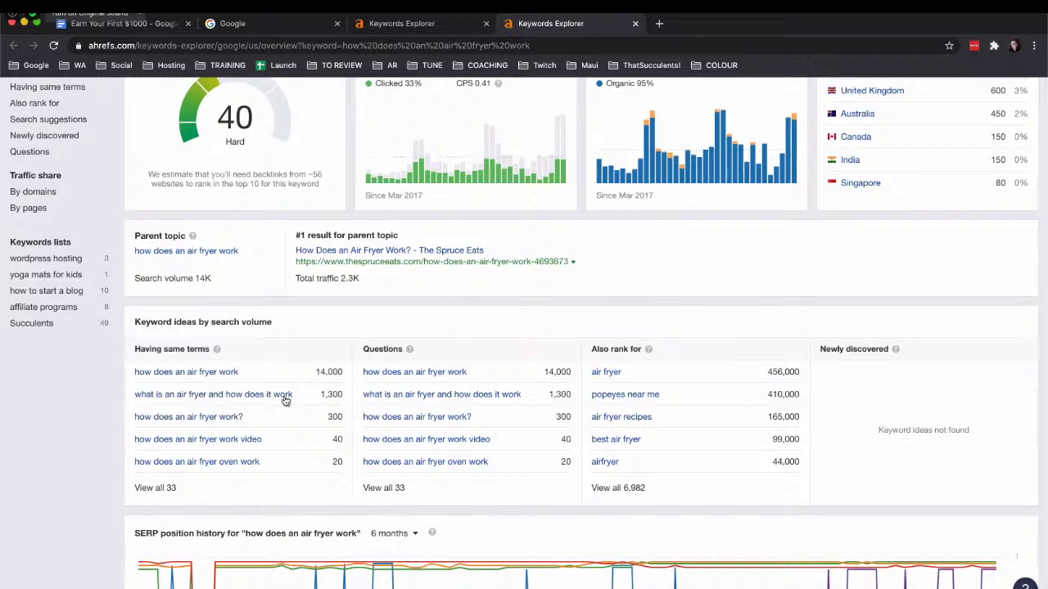
Open the keyword "what is an air fryer and how does it work", check its keyword difficulty, and close its tab
left_click(256, 397)
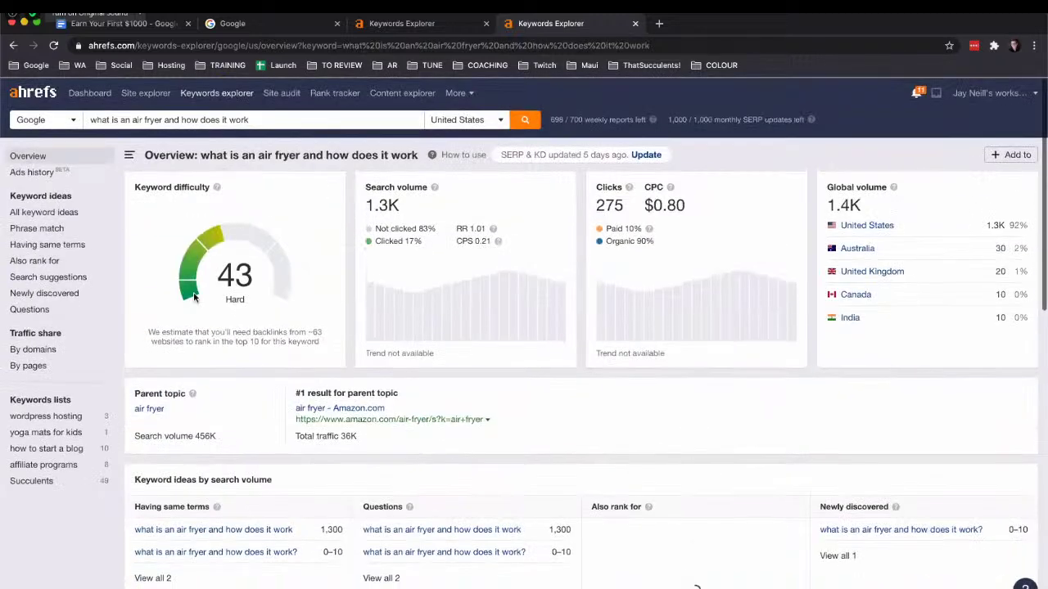
left_click_drag(218, 273, 245, 277)
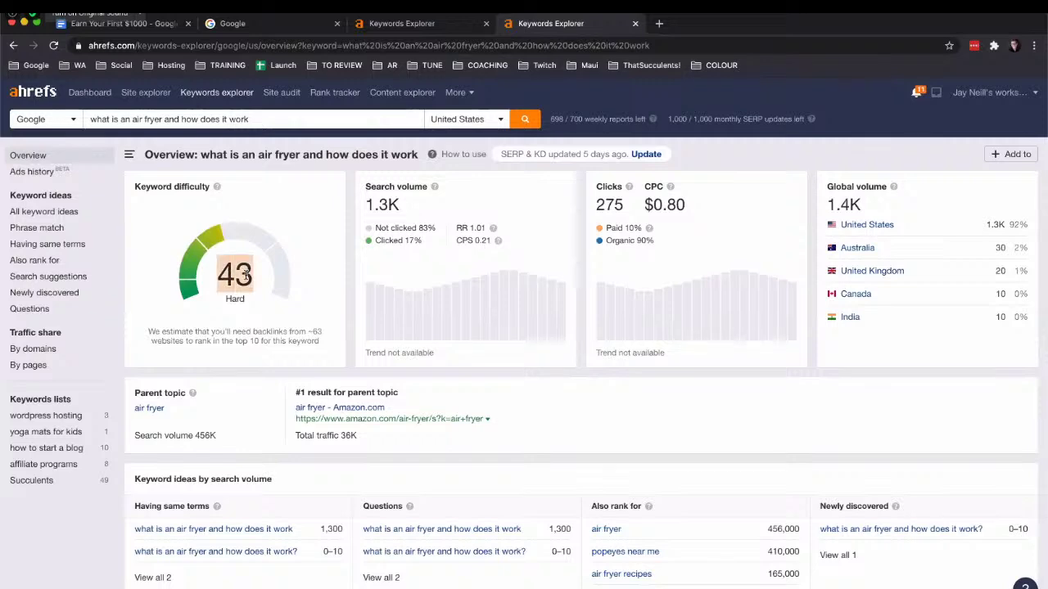
scroll(422, 424, "down", 3)
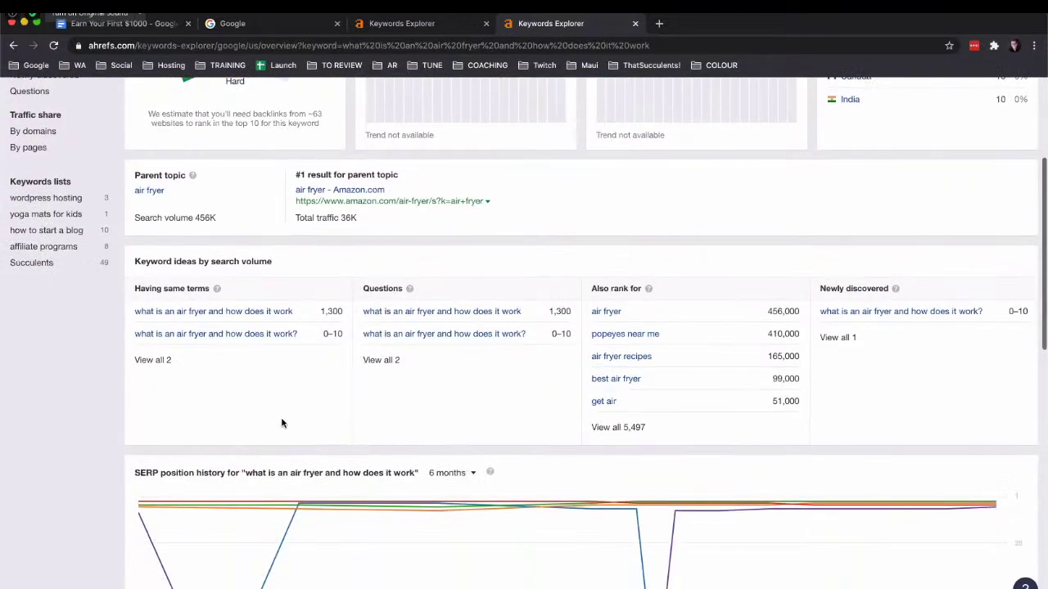
scroll(164, 311, "up", 3)
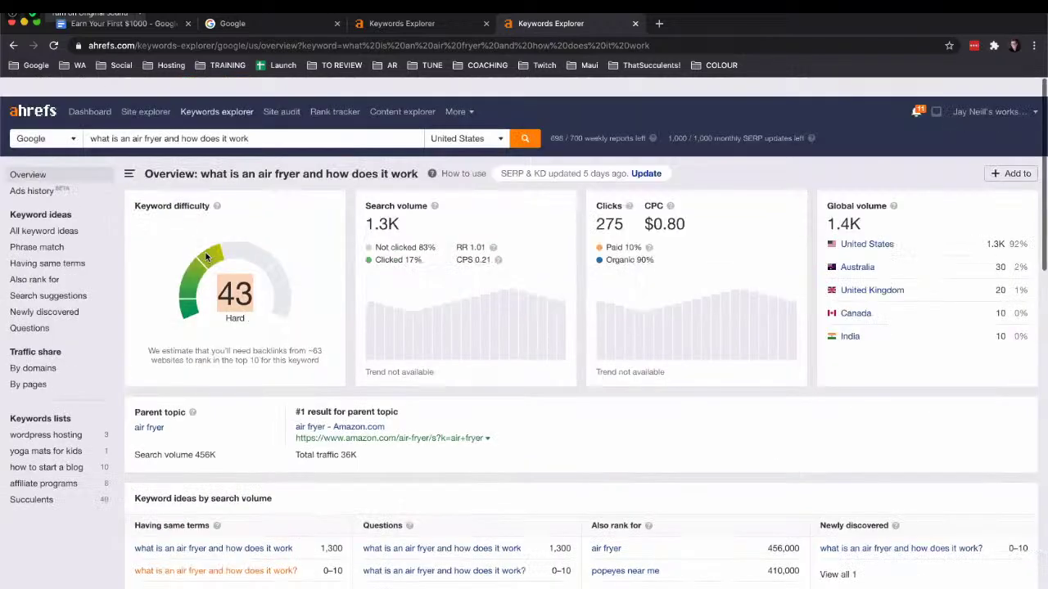
left_click(635, 23)
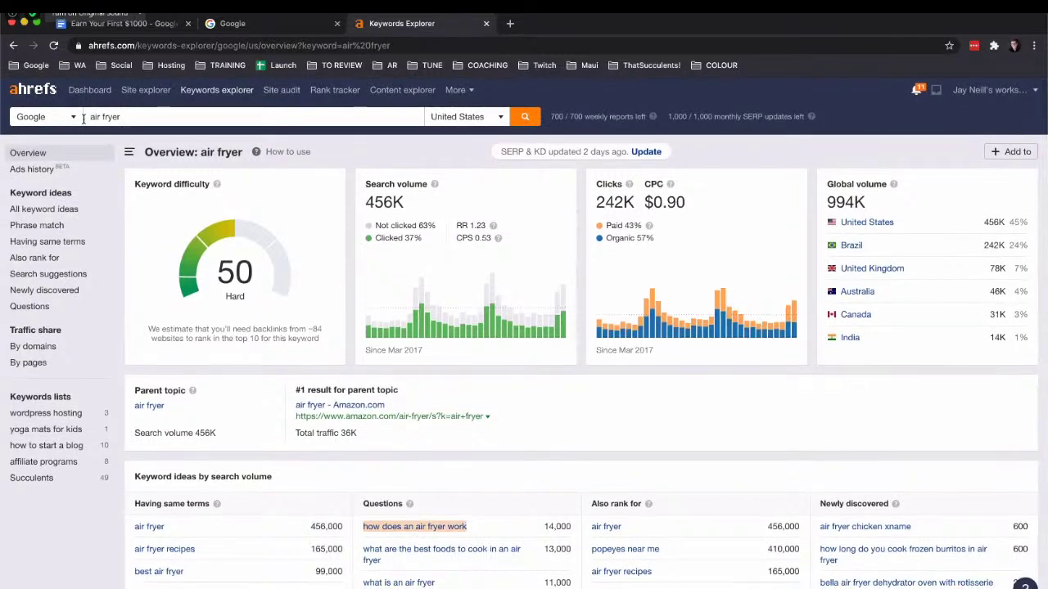
From the "air fryer" overview, open the full list of keyword ideas having the same terms
scroll(87, 111, "up", 5)
left_click_drag(106, 194, 215, 191)
scroll(214, 190, "down", 5)
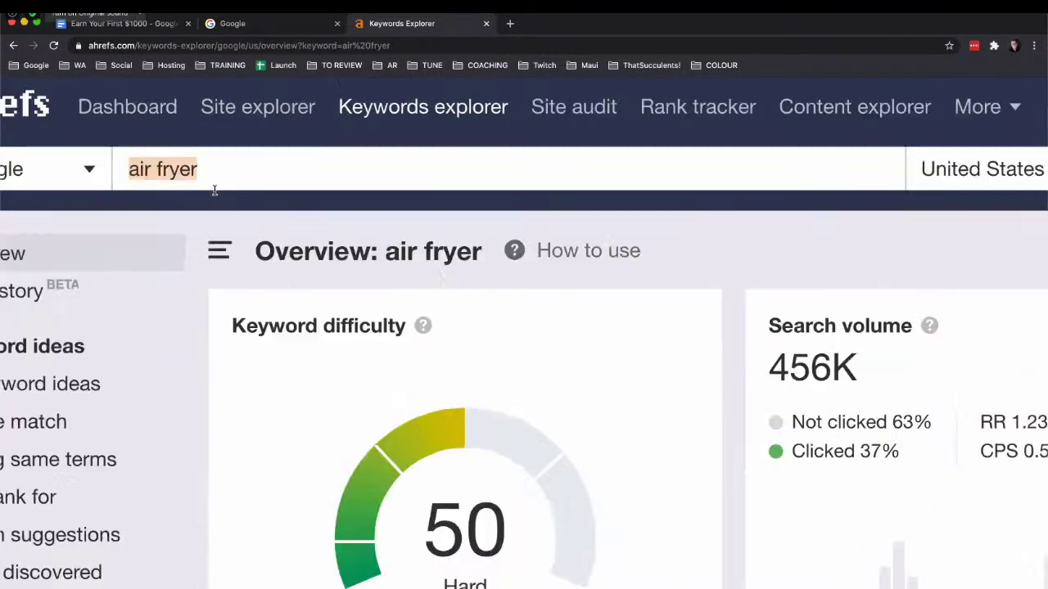
scroll(226, 401, "down", 4)
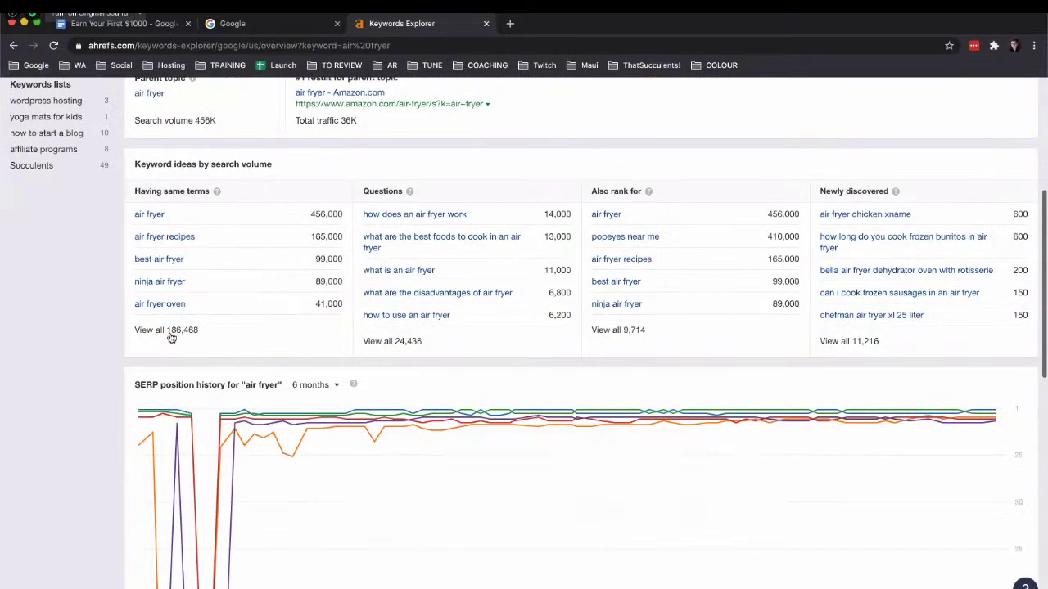
scroll(171, 337, "up", 1)
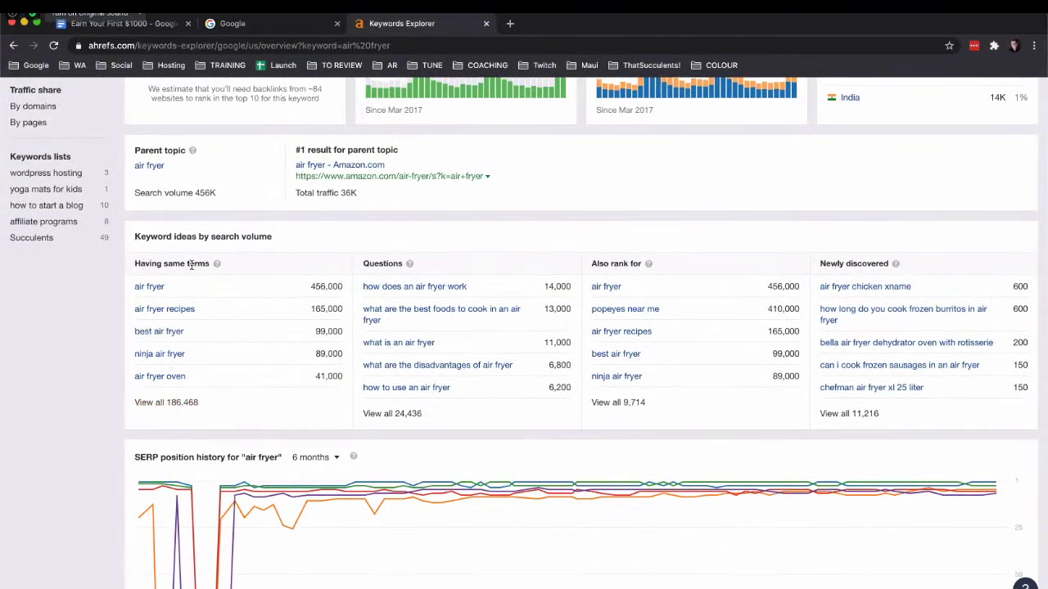
left_click(180, 406)
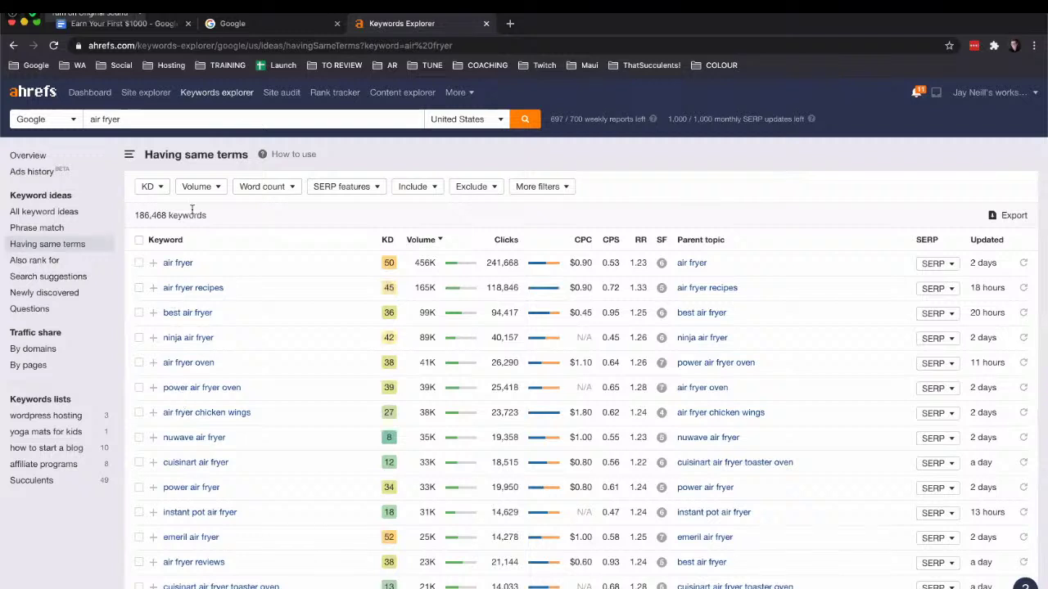
Examine the keyword count in the same-terms list and the entry for "nuwave air fryer"
left_click_drag(135, 215, 163, 215)
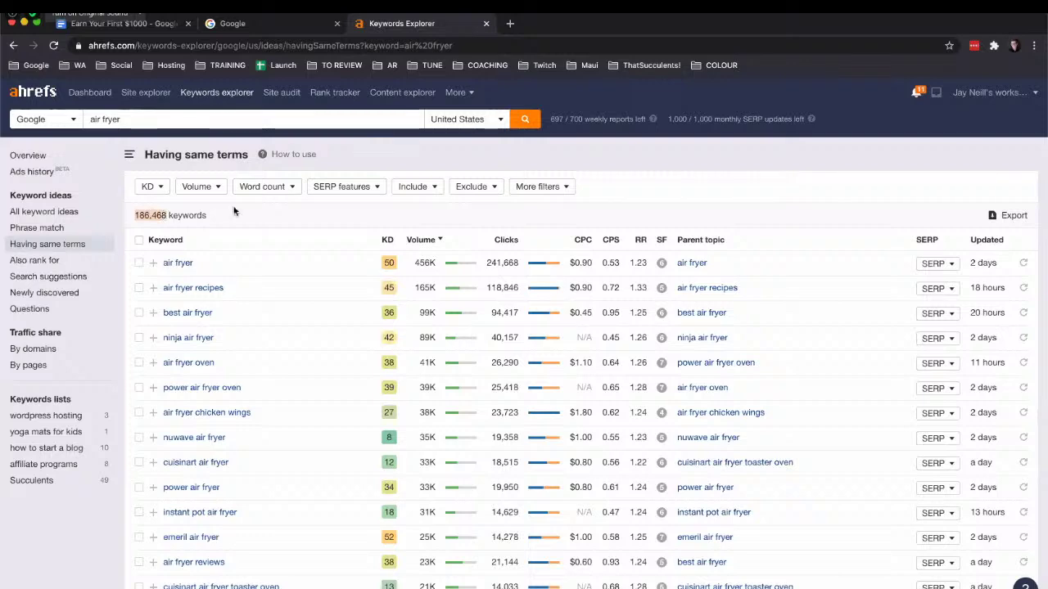
left_click(326, 394)
scroll(325, 412, "down", 1)
scroll(325, 413, "down", 1)
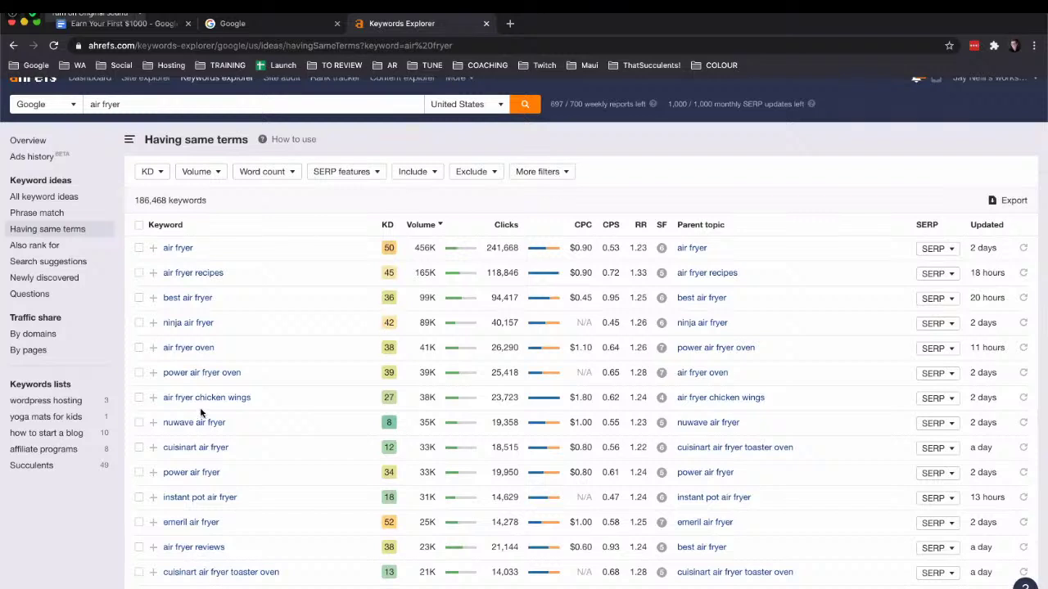
left_click_drag(235, 422, 169, 434)
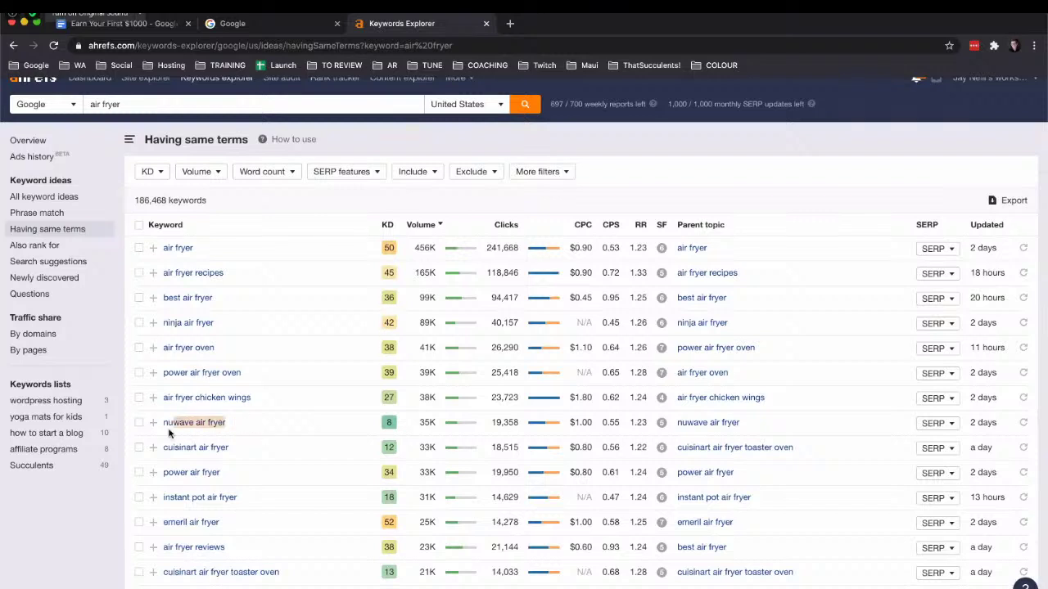
left_click(253, 422)
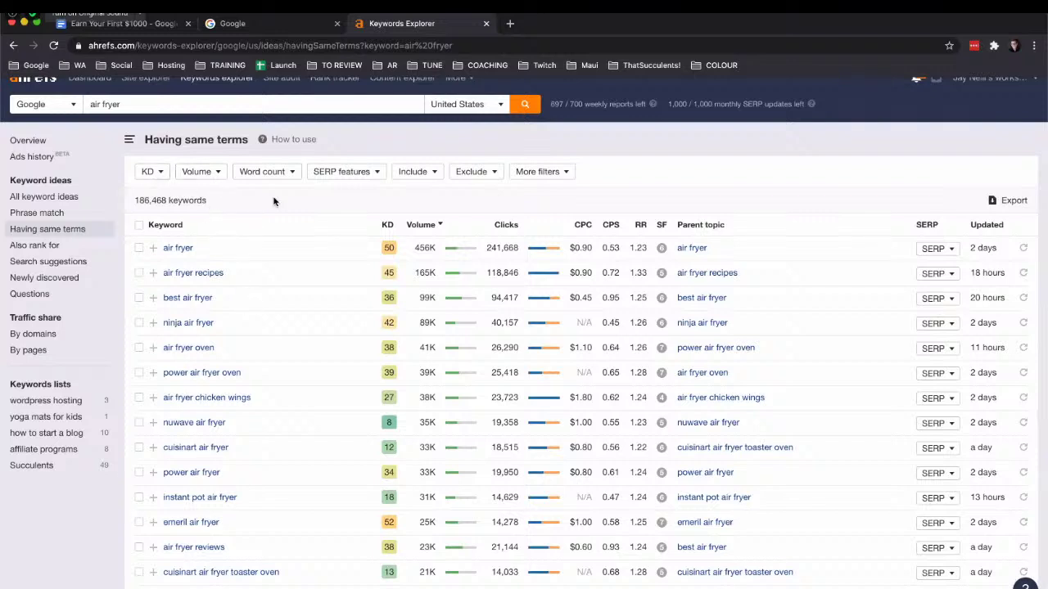
Filter the same-terms keyword list to a maximum keyword difficulty of 20
left_click(165, 176)
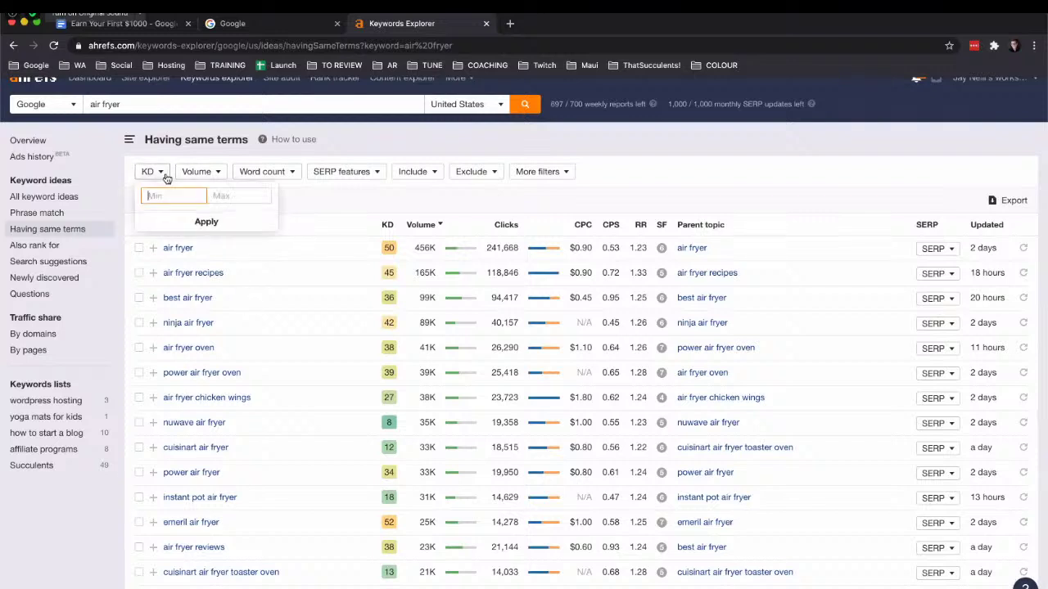
left_click(234, 196)
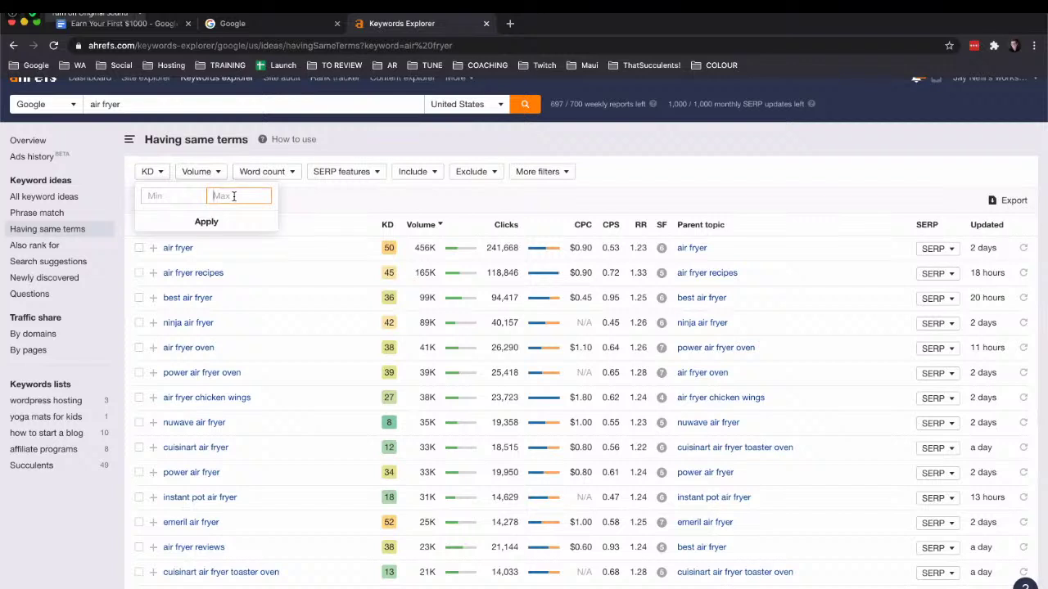
type("20")
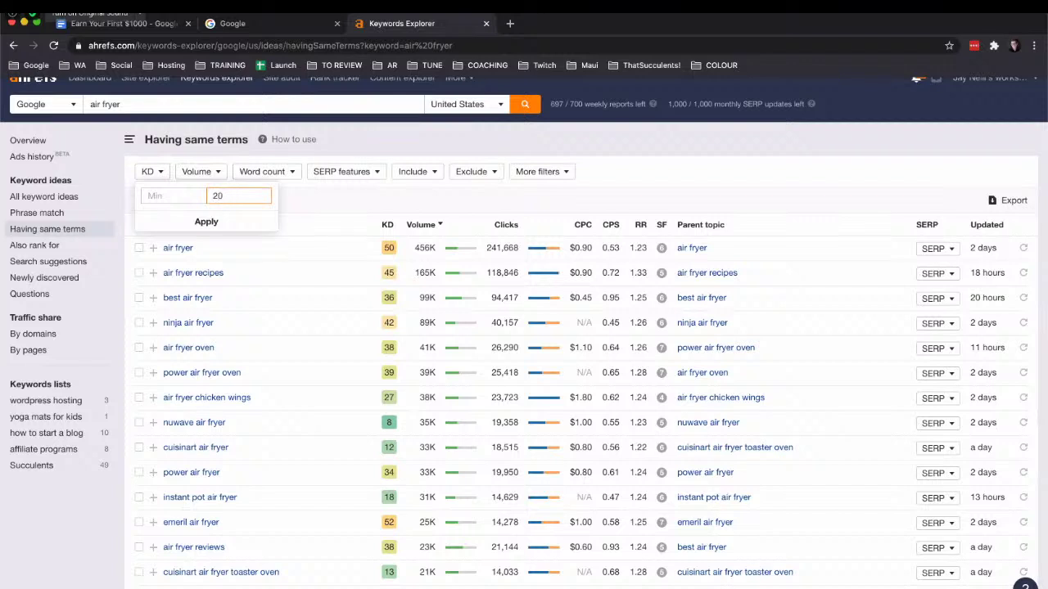
left_click(208, 222)
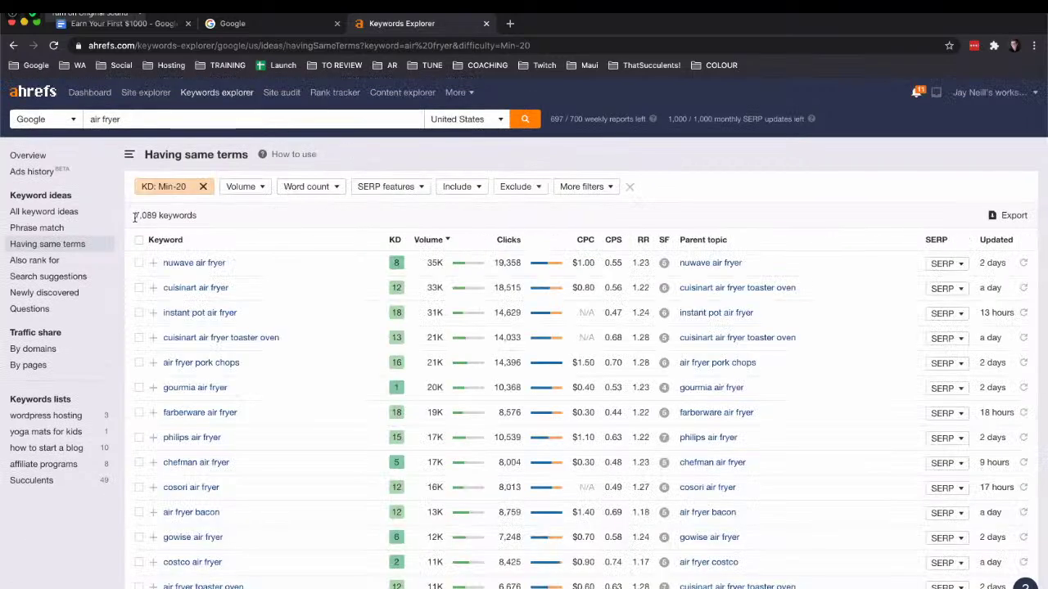
Check the keyword count after the difficulty filter and look through the first page of low-difficulty keywords
left_click_drag(135, 215, 154, 213)
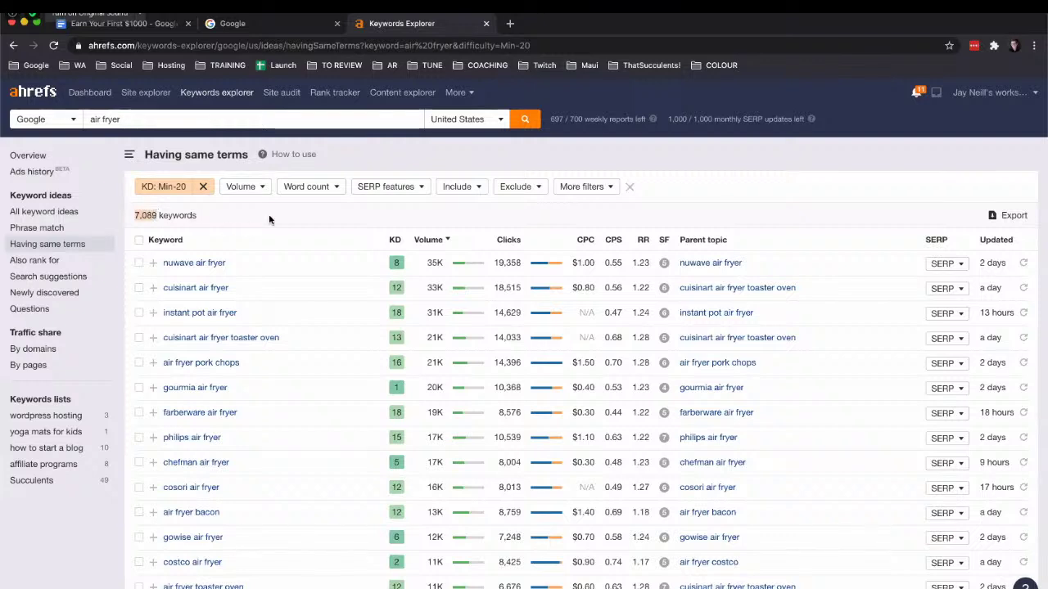
left_click(299, 215)
left_click_drag(137, 215, 229, 215)
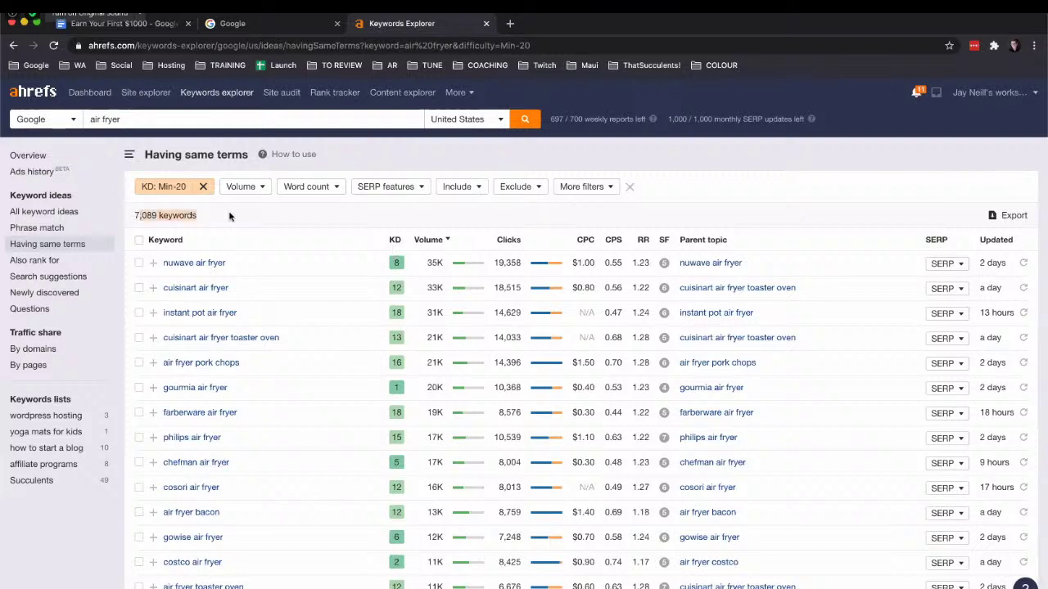
left_click(344, 214)
scroll(335, 377, "down", 2)
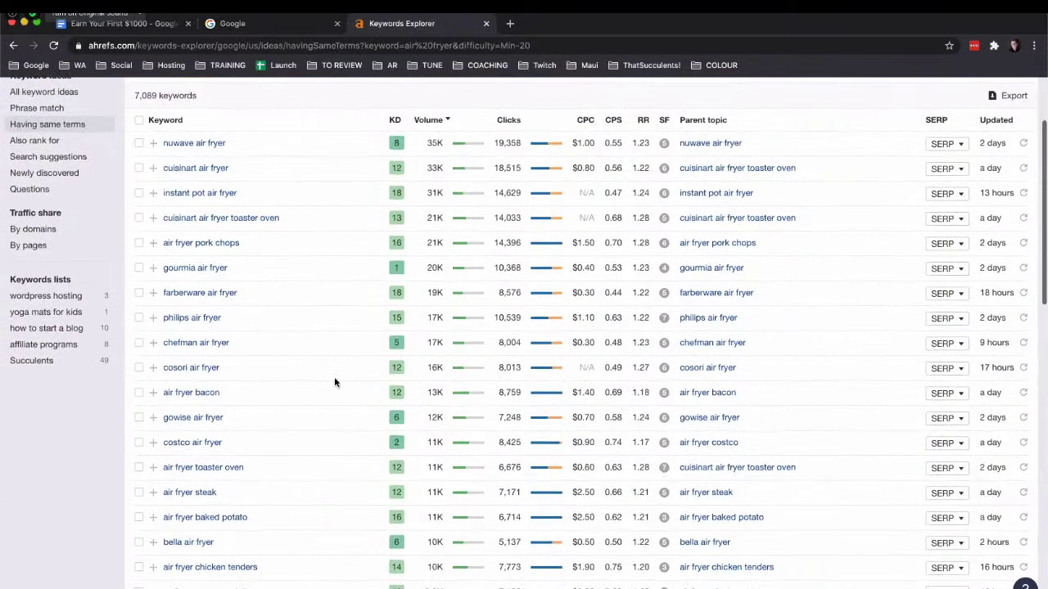
scroll(334, 382, "down", 7)
scroll(334, 382, "down", 3)
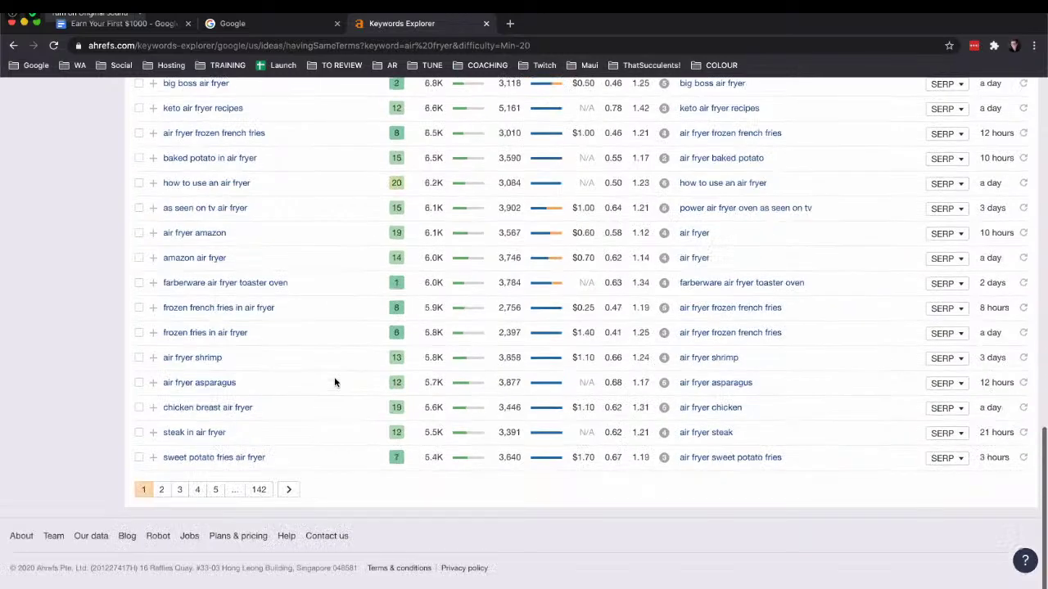
scroll(334, 382, "up", 15)
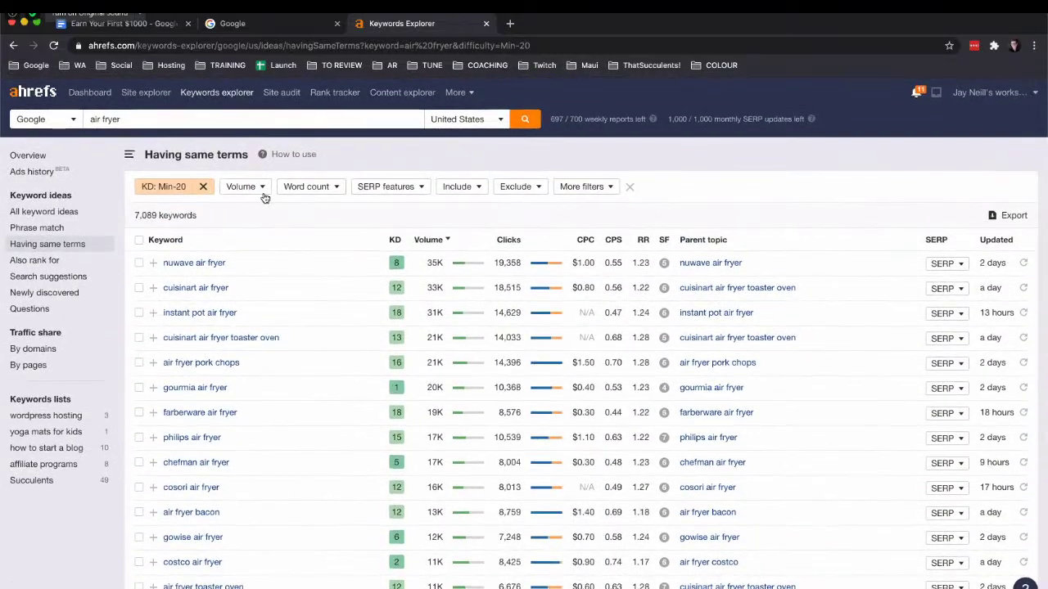
Filter the low-difficulty keywords to a minimum search volume of 1000
left_click(261, 190)
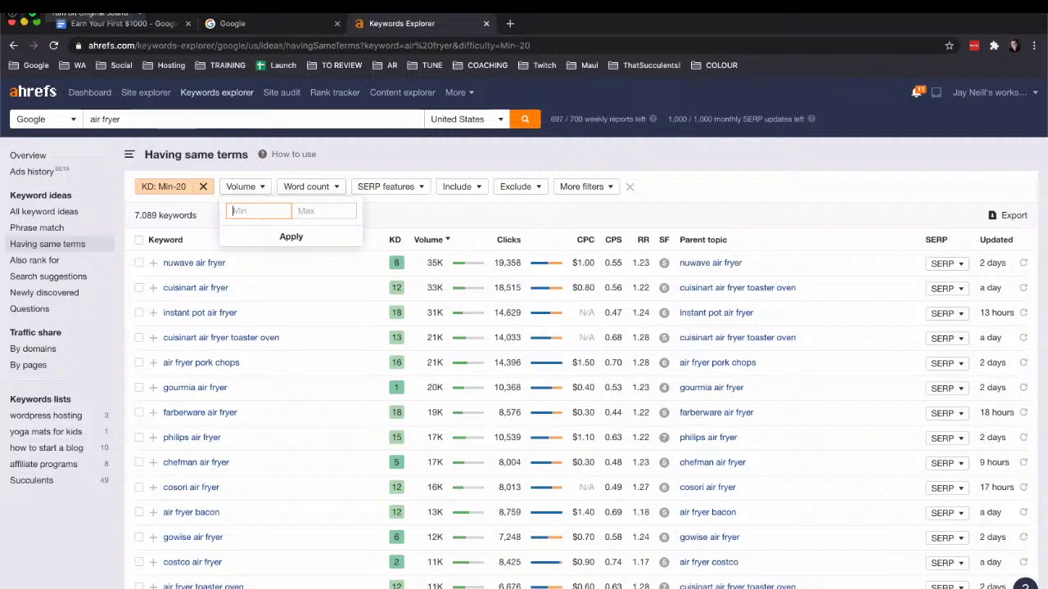
type("100")
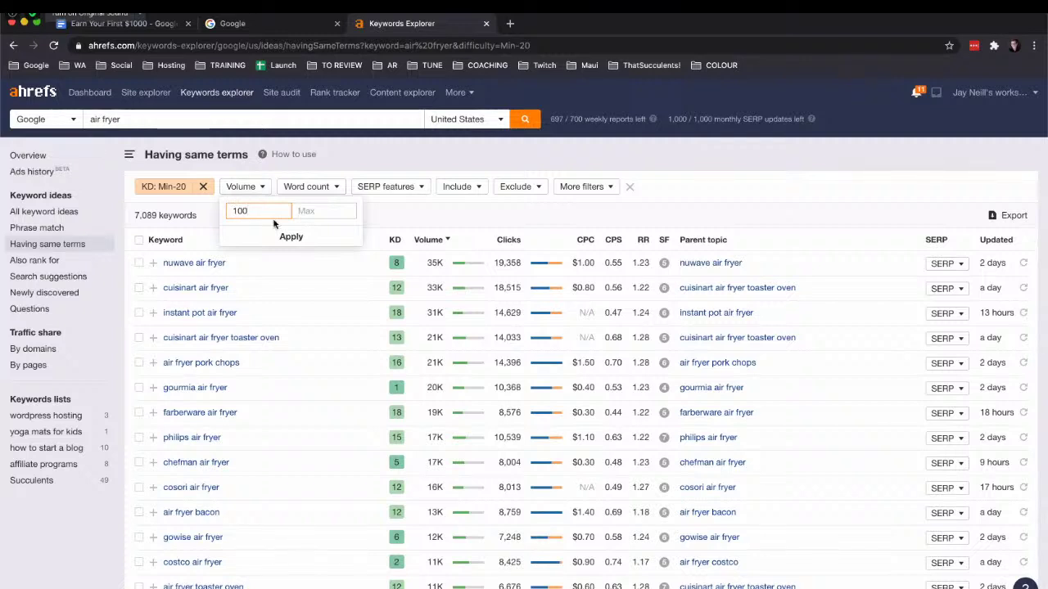
type("0")
left_click(289, 237)
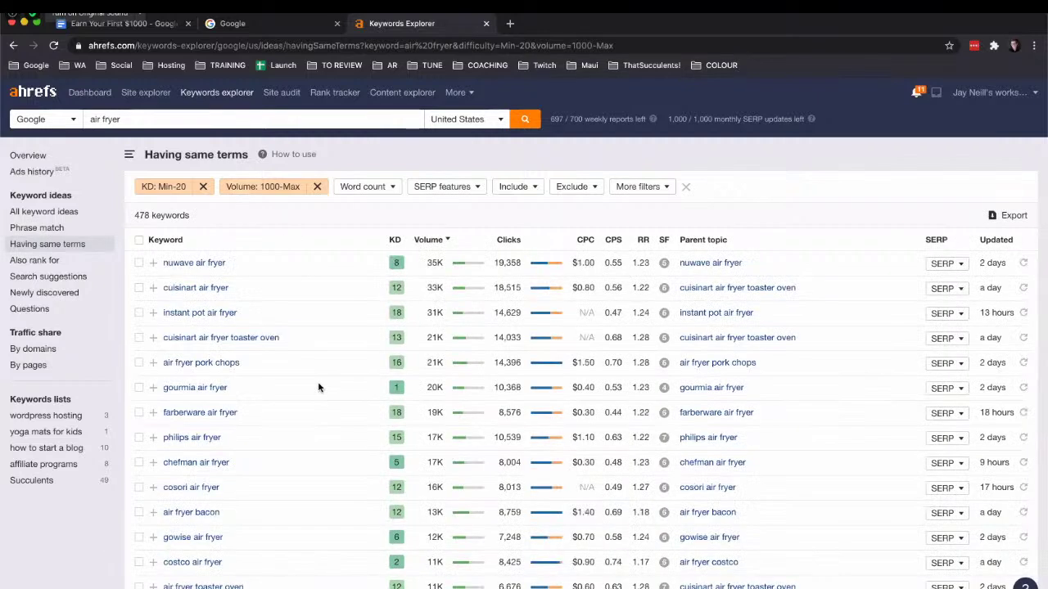
Check the filtered keyword count and look through the list for article ideas such as "air fryer sweet potato fries"
left_click_drag(134, 214, 190, 216)
left_click(368, 378)
scroll(369, 378, "down", 12)
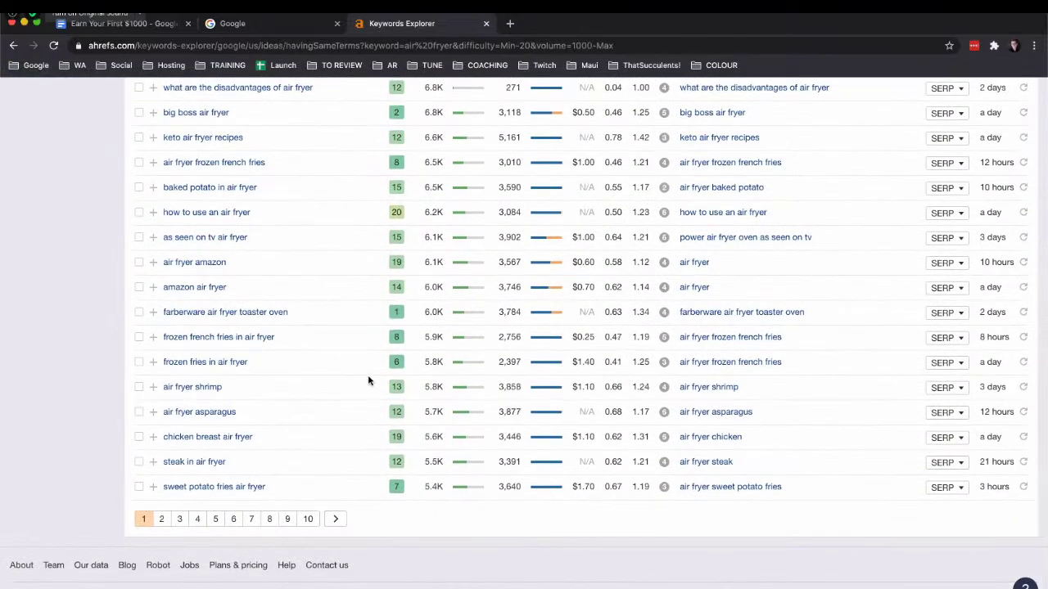
scroll(368, 378, "up", 15)
scroll(368, 380, "up", 2)
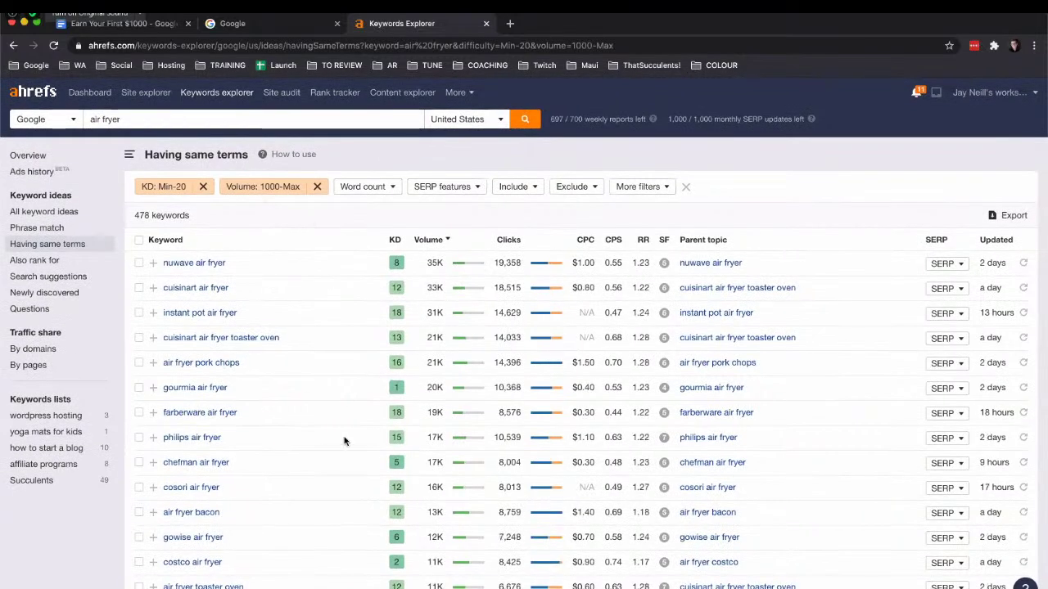
scroll(344, 441, "down", 1)
scroll(344, 442, "down", 3)
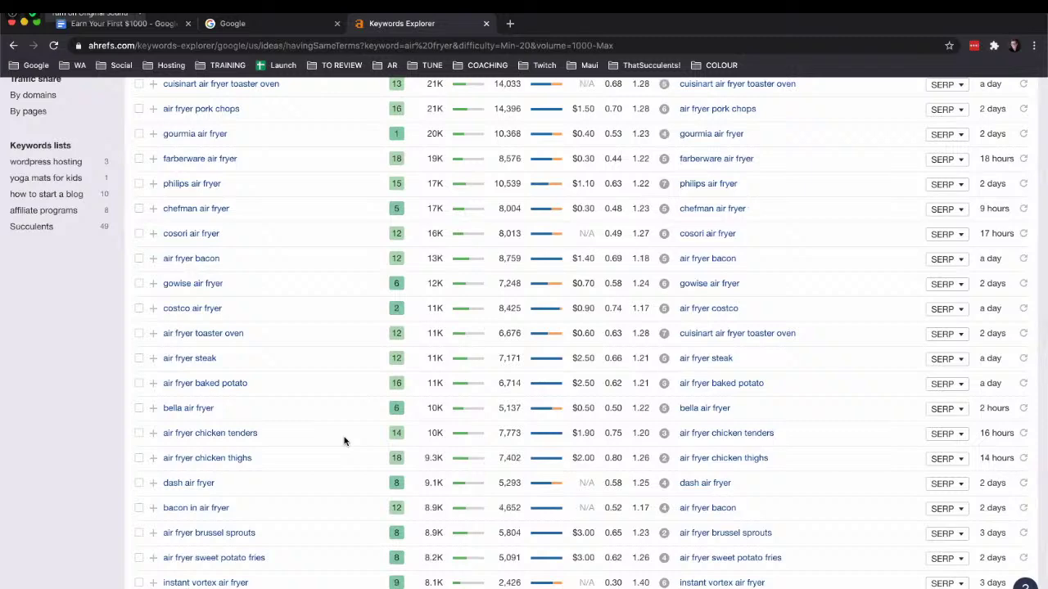
scroll(344, 442, "down", 3)
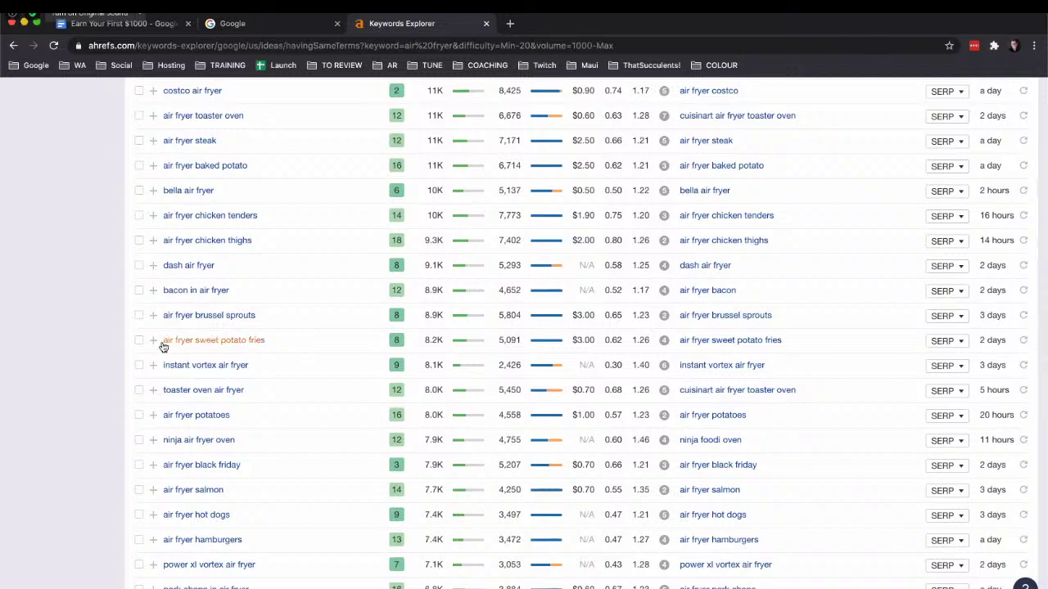
left_click_drag(161, 341, 298, 350)
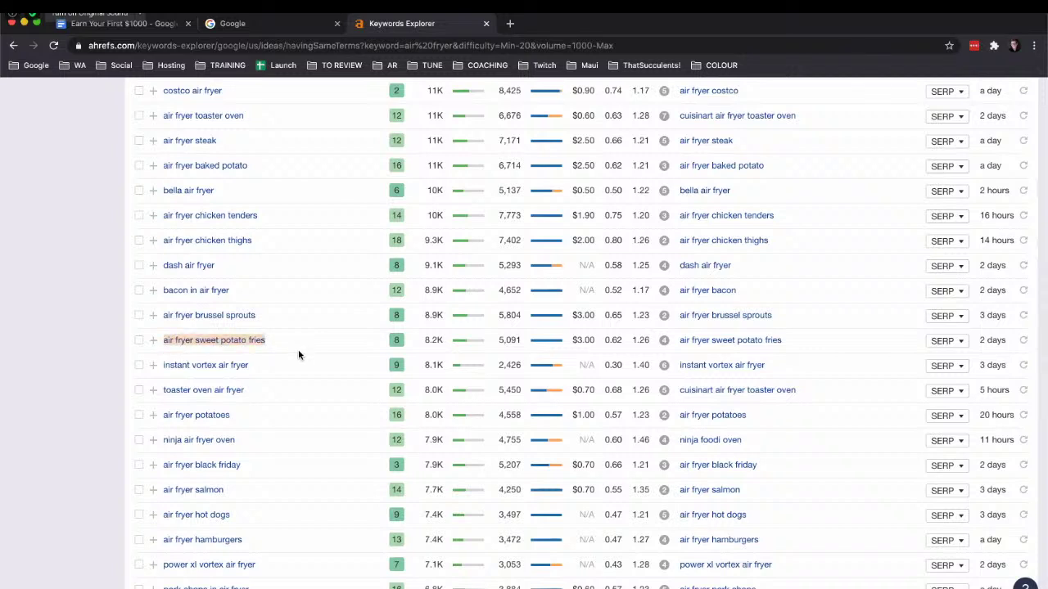
Look through the filtered keyword list from the start for article ideas such as "what are the disadvantages of air fryer"
left_click(306, 338)
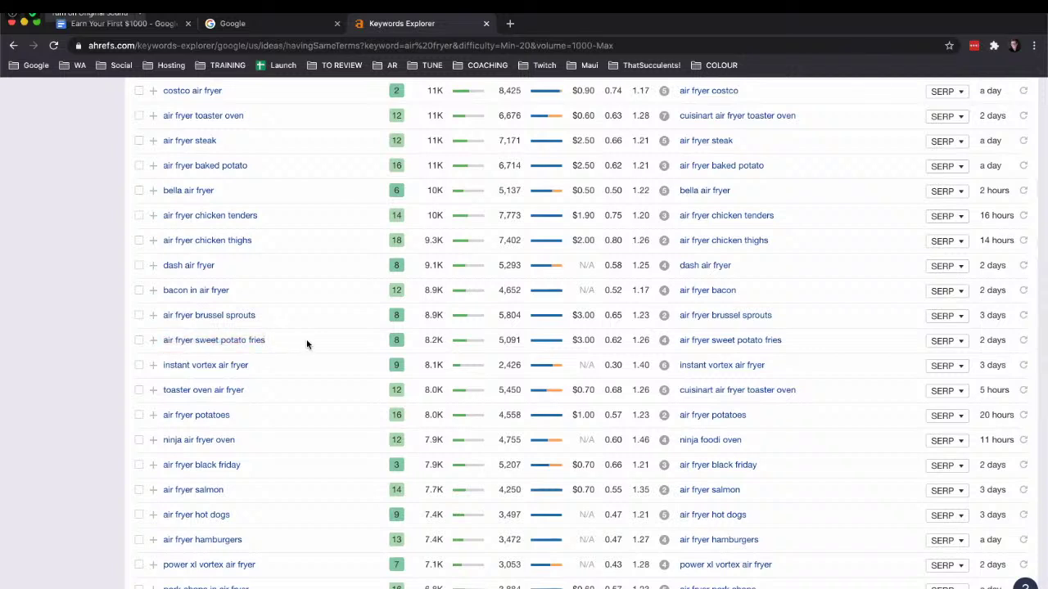
scroll(306, 344, "up", 1)
scroll(307, 343, "down", 1)
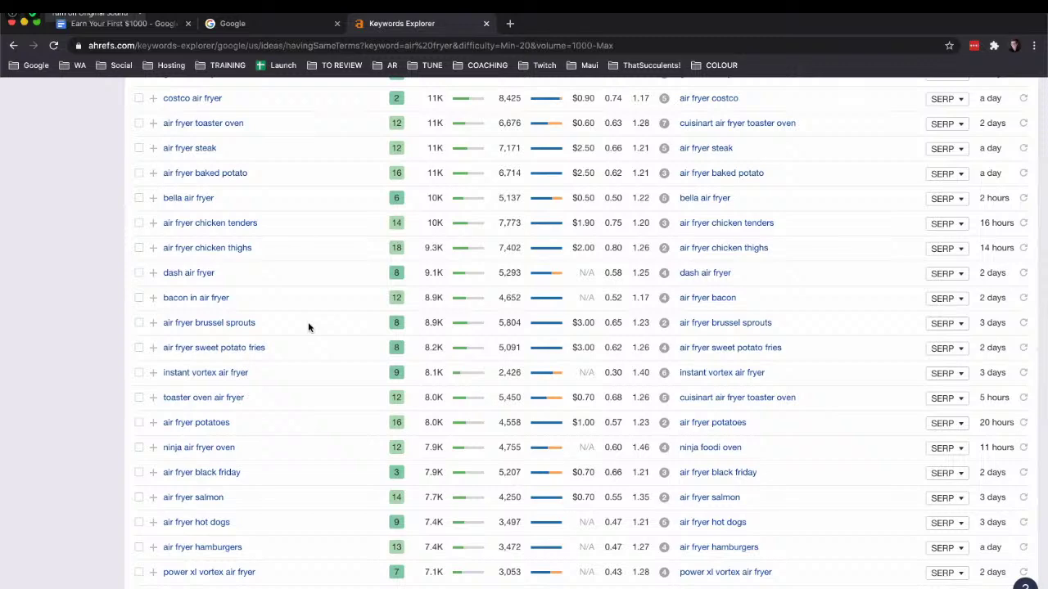
scroll(308, 326, "up", 10)
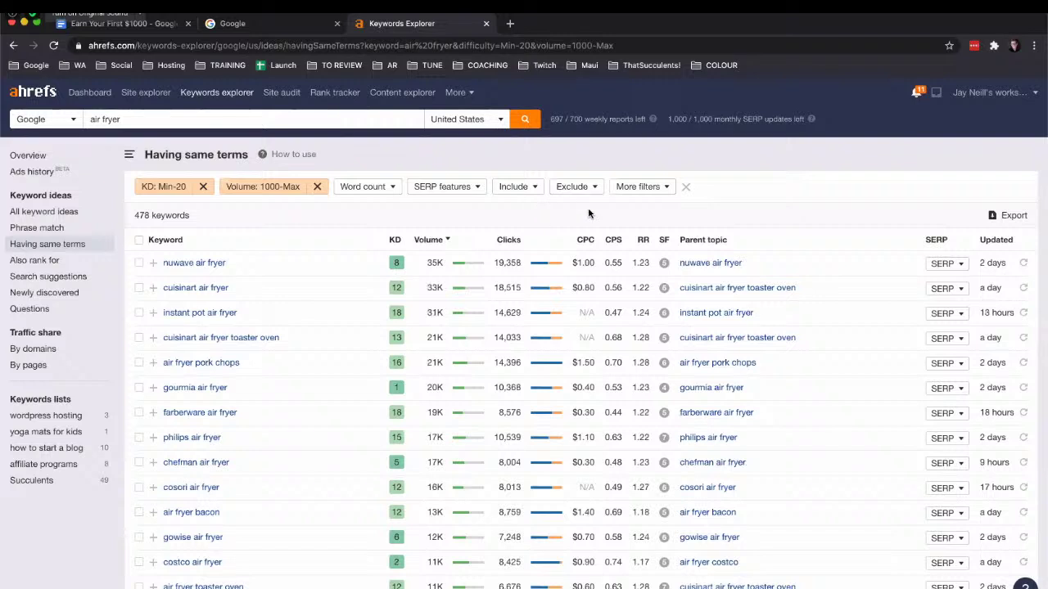
mouse_move(645, 242)
scroll(375, 216, "down", 1)
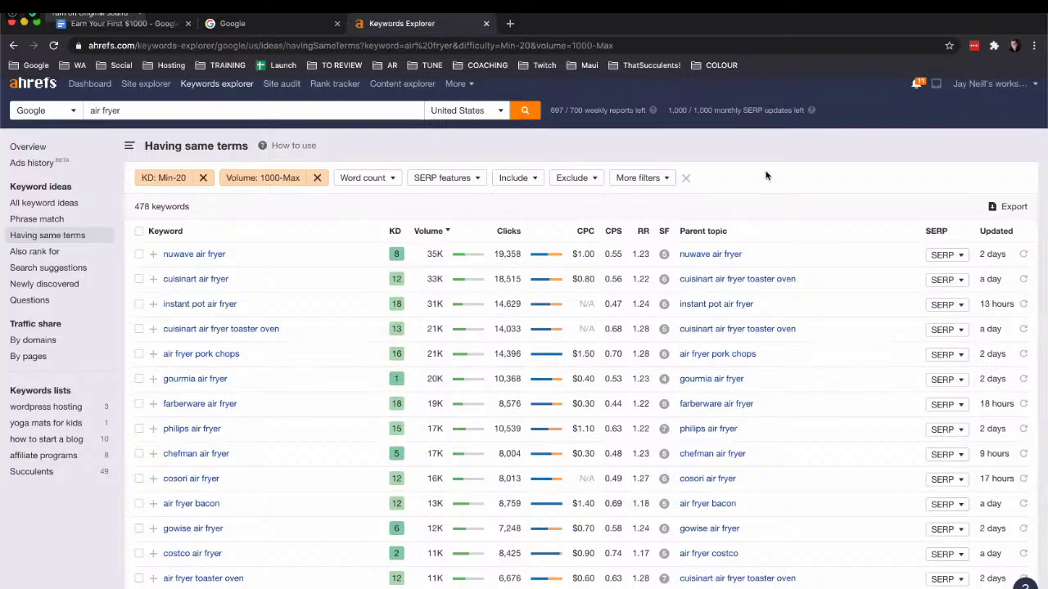
scroll(304, 405, "down", 5)
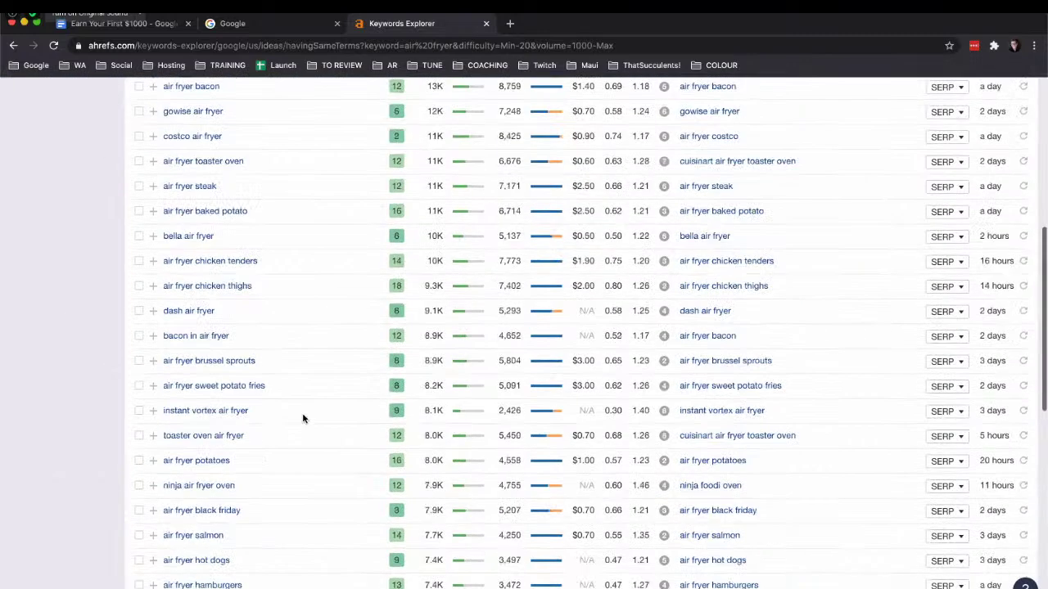
scroll(303, 419, "down", 3)
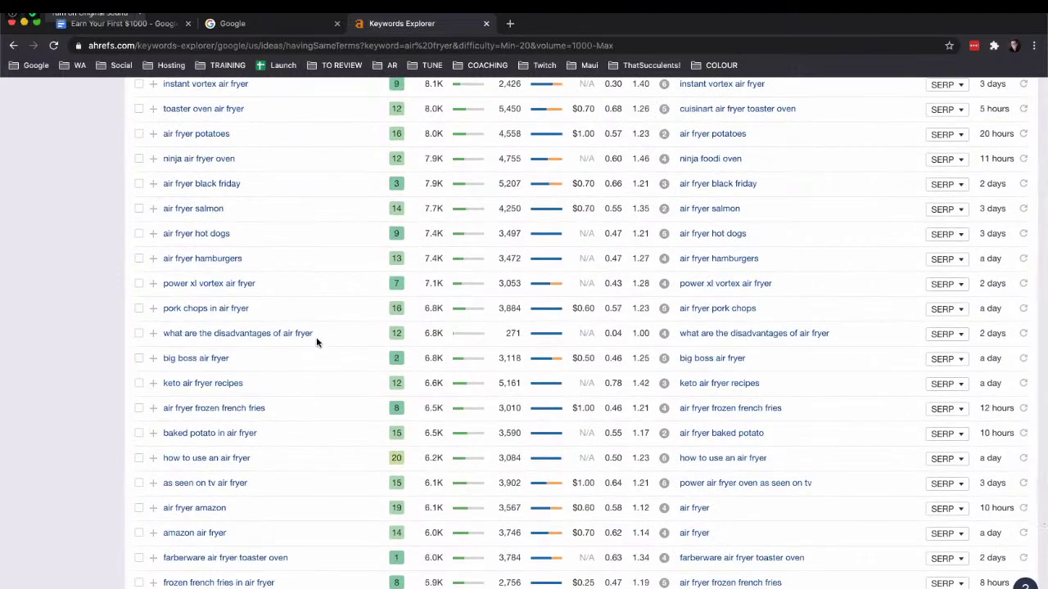
left_click_drag(319, 339, 165, 336)
scroll(254, 337, "up", 5)
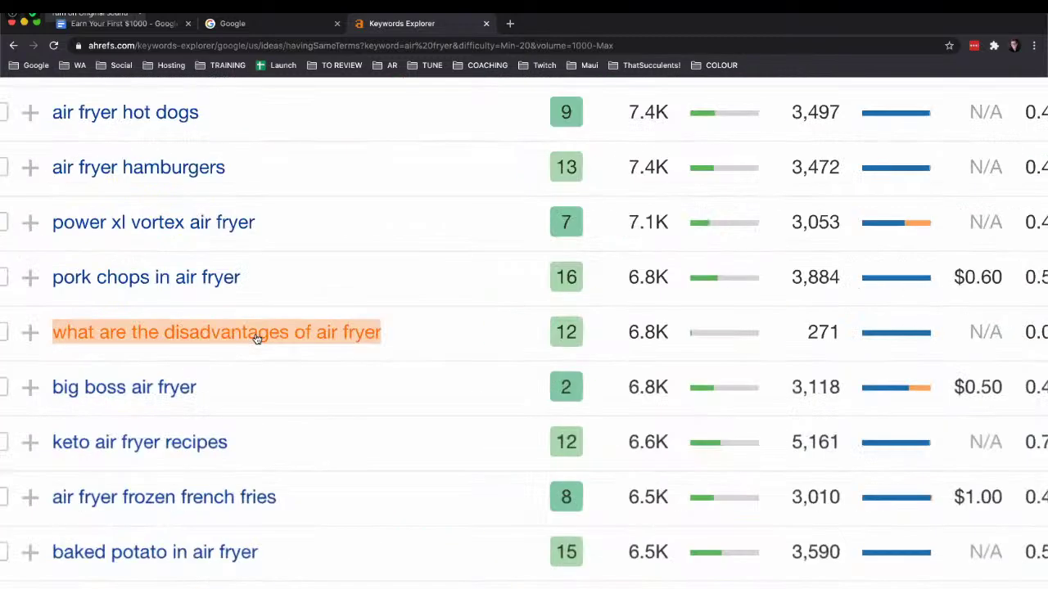
left_click(415, 339)
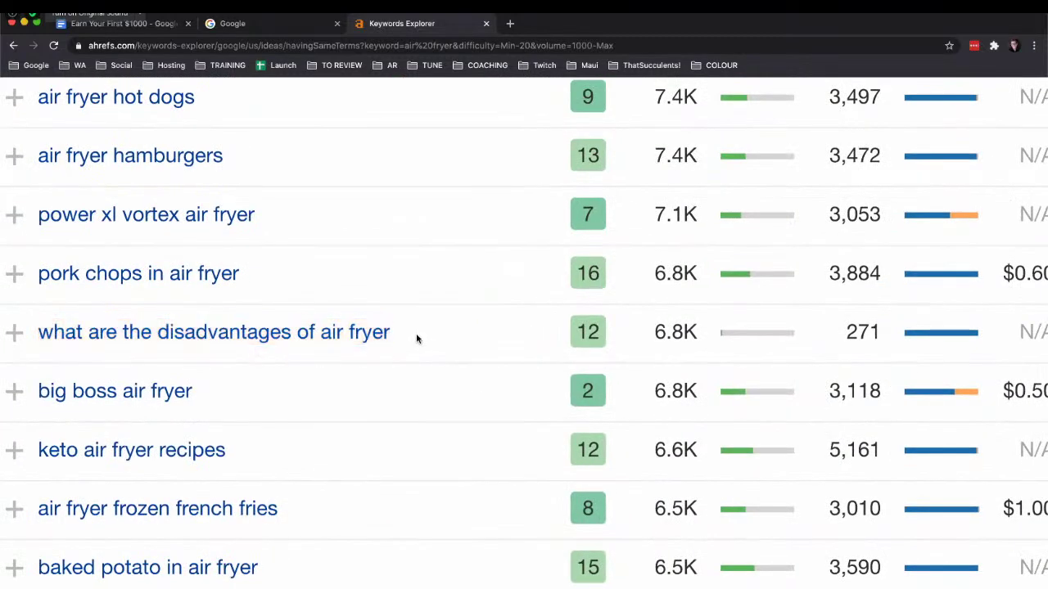
Examine the remaining low-difficulty keywords on the first results page and how many further pages of ideas there are
scroll(416, 338, "down", 5)
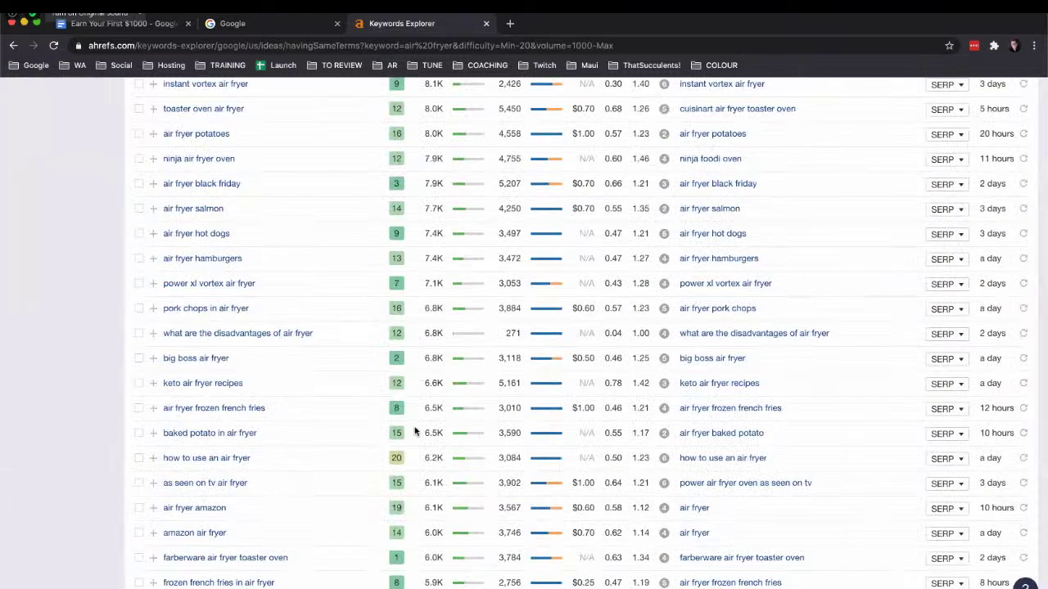
scroll(415, 432, "down", 2)
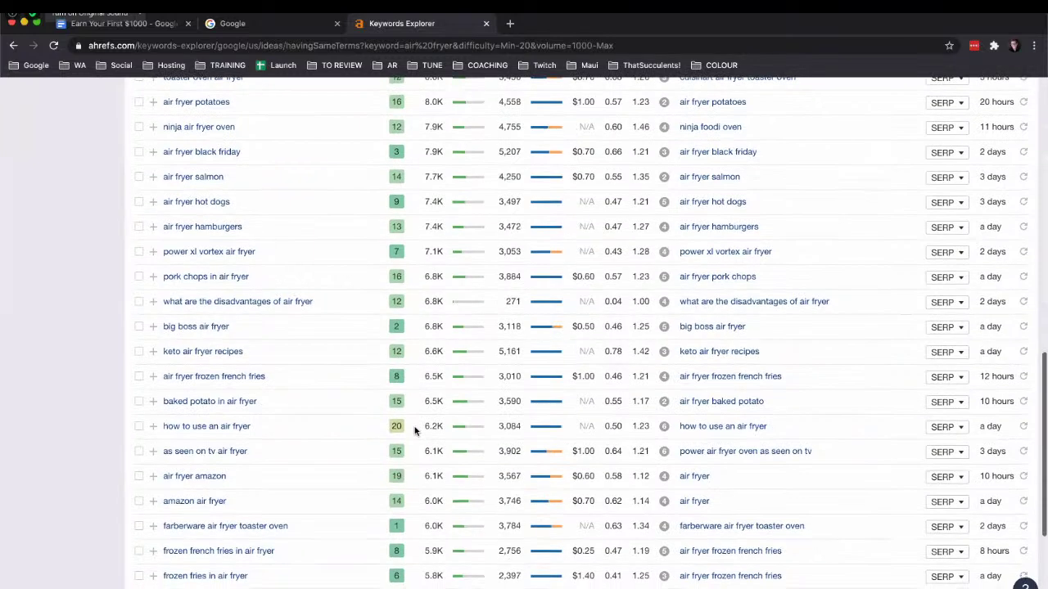
scroll(415, 432, "down", 3)
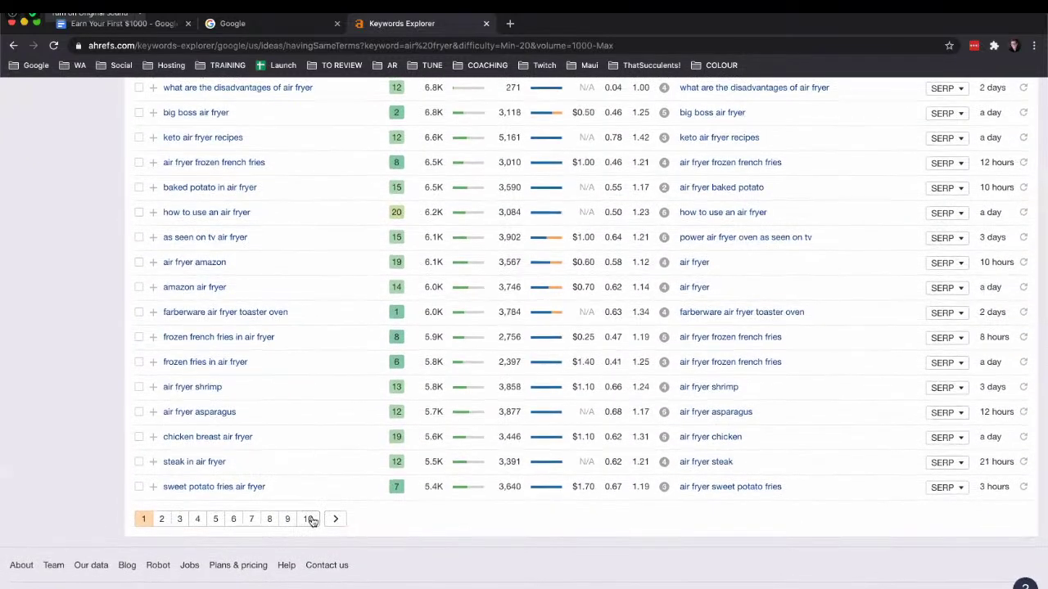
scroll(334, 283, "up", 5)
scroll(335, 283, "up", 8)
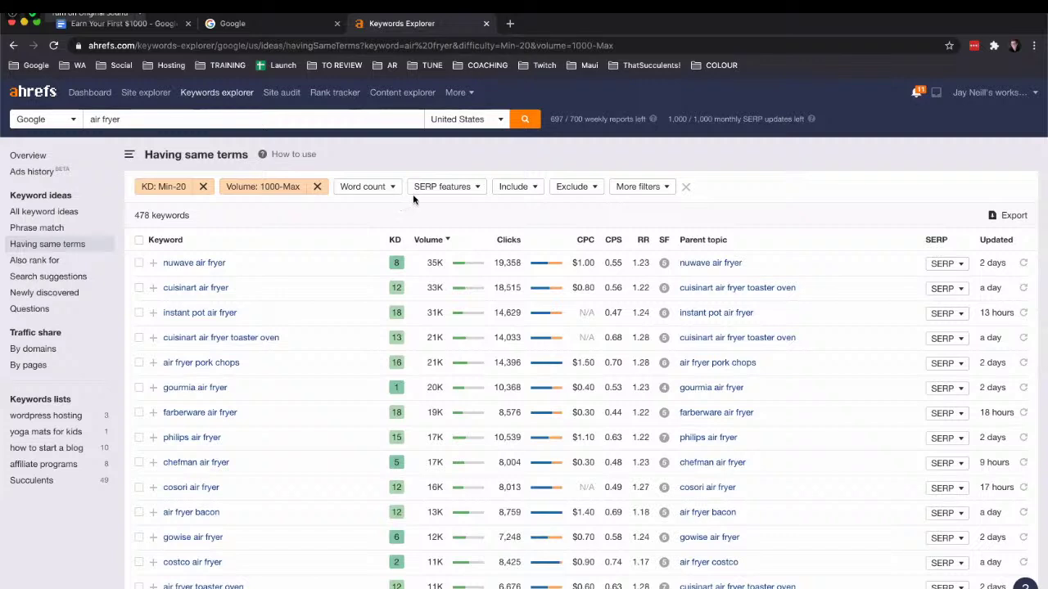
Filter the keyword list to terms that include the word "best" to check for article ideas, and remove that filter again
left_click(534, 189)
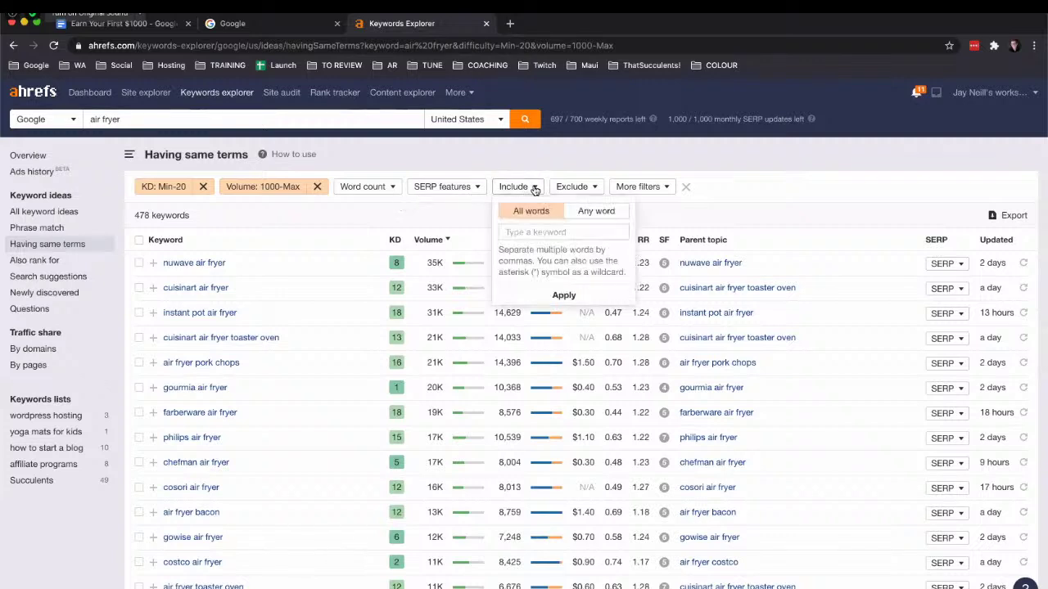
left_click(534, 232)
type("best")
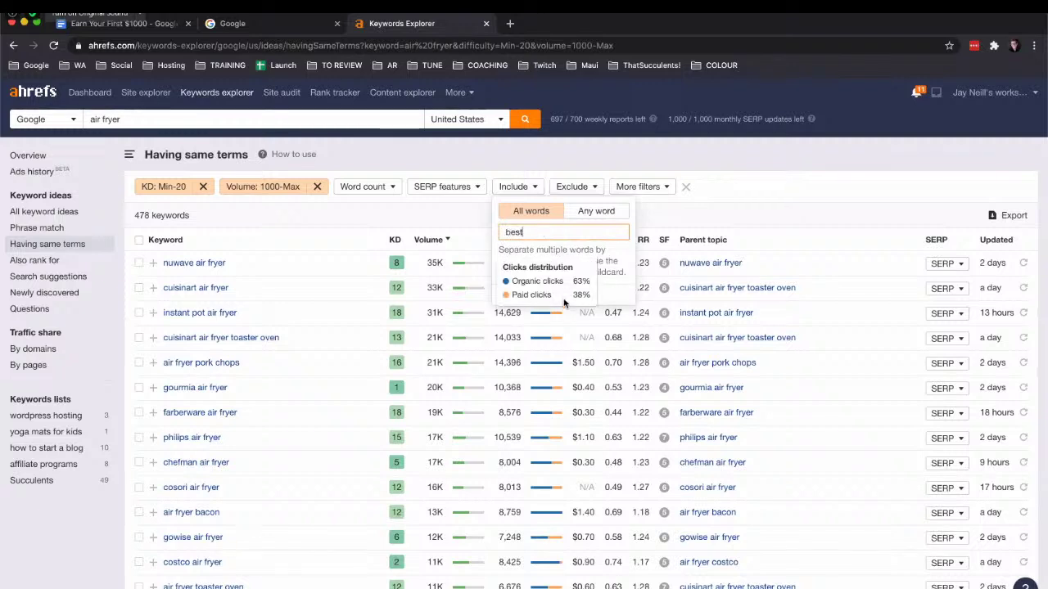
left_click(528, 189)
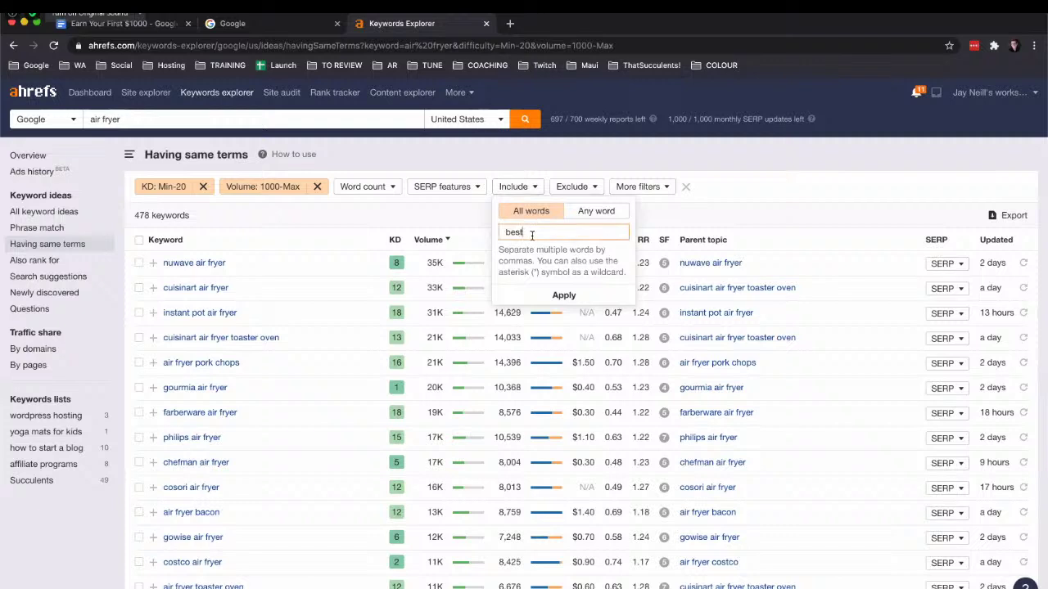
left_click(567, 295)
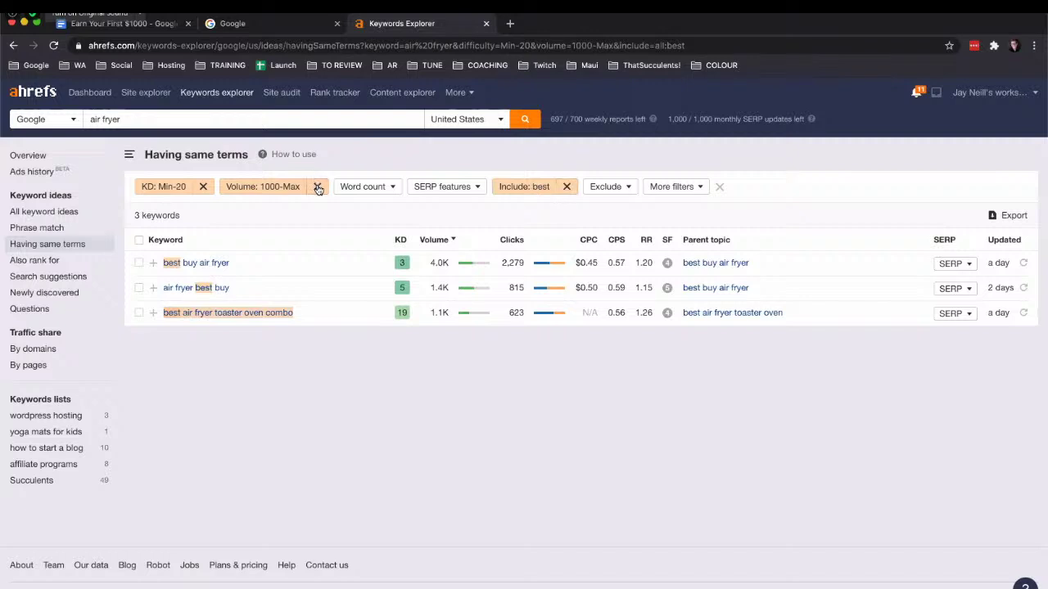
left_click(568, 187)
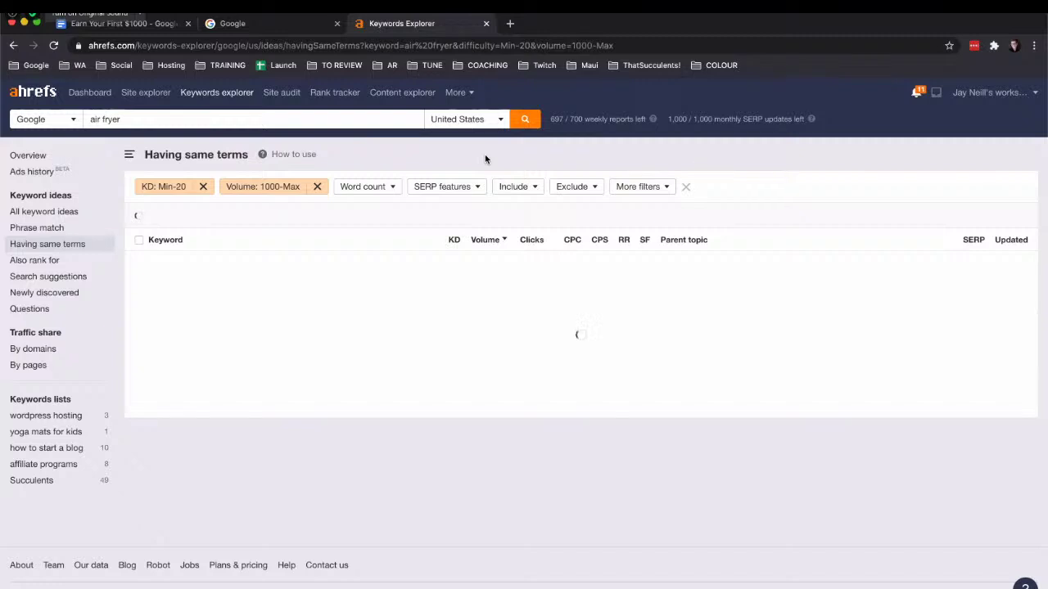